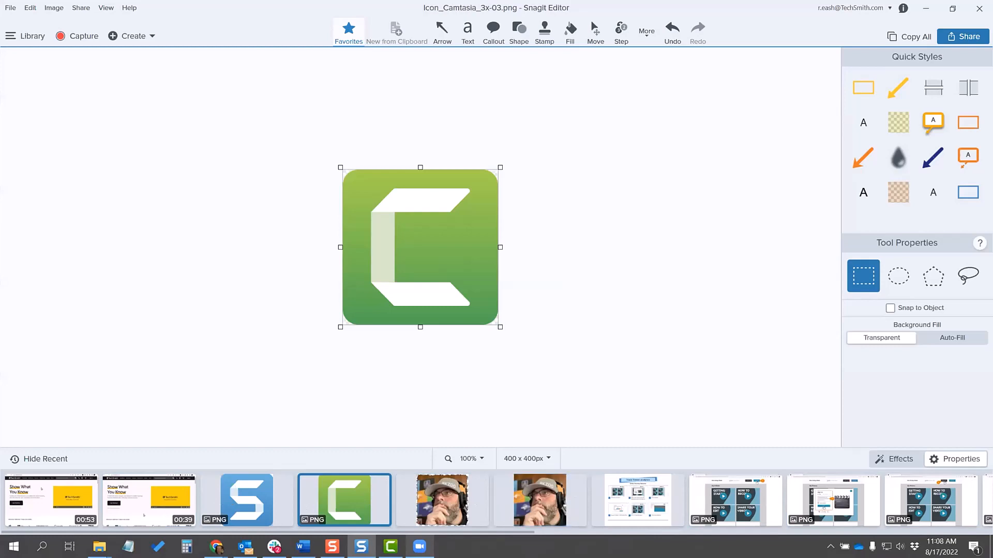
# Step: Share the green Camtasia icon image from Snagit Editor to the open Camtasia project, and switch to Camtasia
pyautogui.click(390, 547)
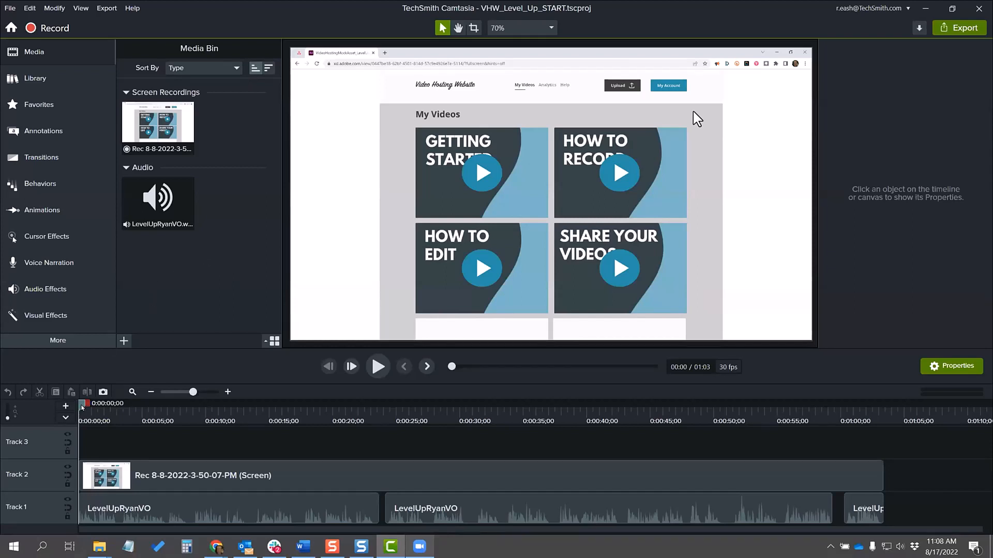
pyautogui.moveTo(86, 403); pyautogui.dragTo(78, 448)
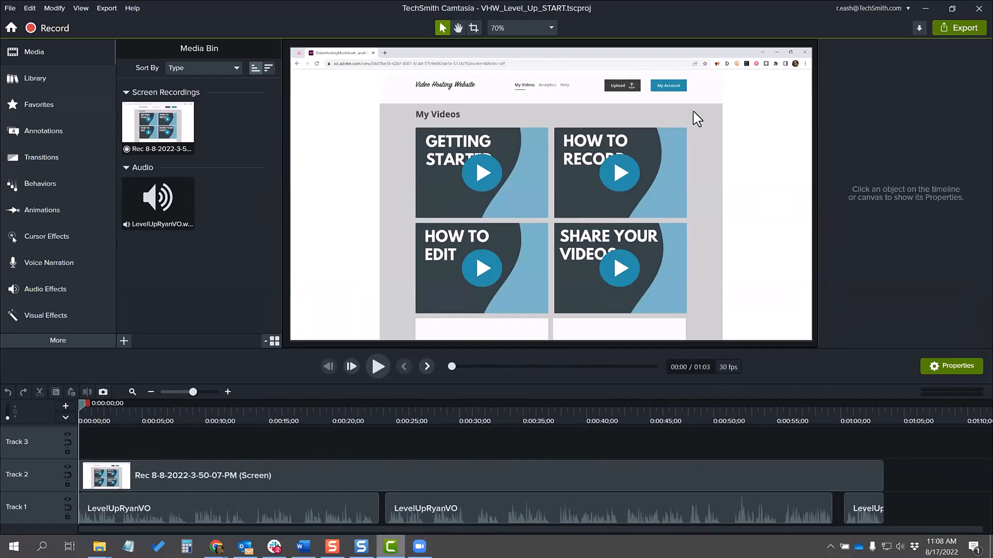
pyautogui.click(359, 547)
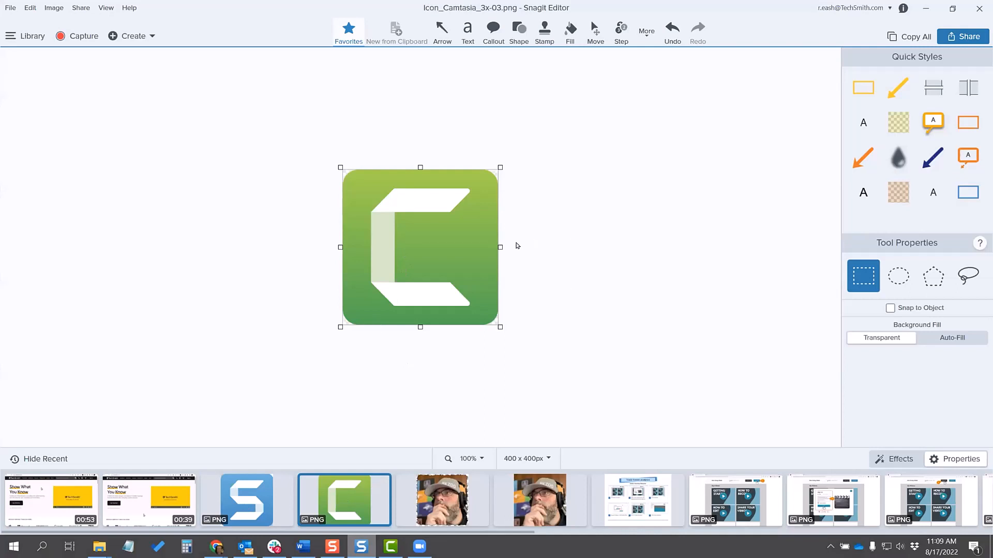
pyautogui.click(959, 37)
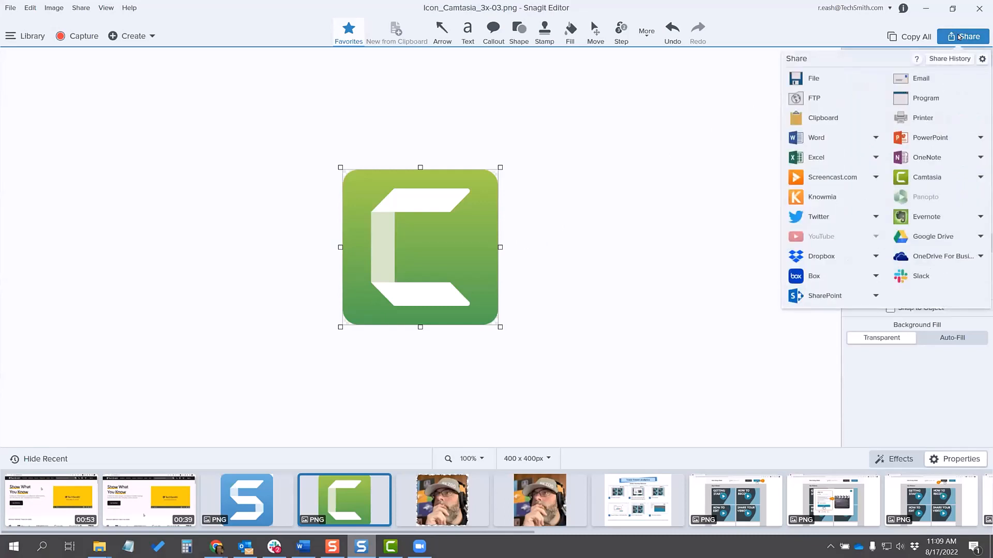
pyautogui.click(928, 178)
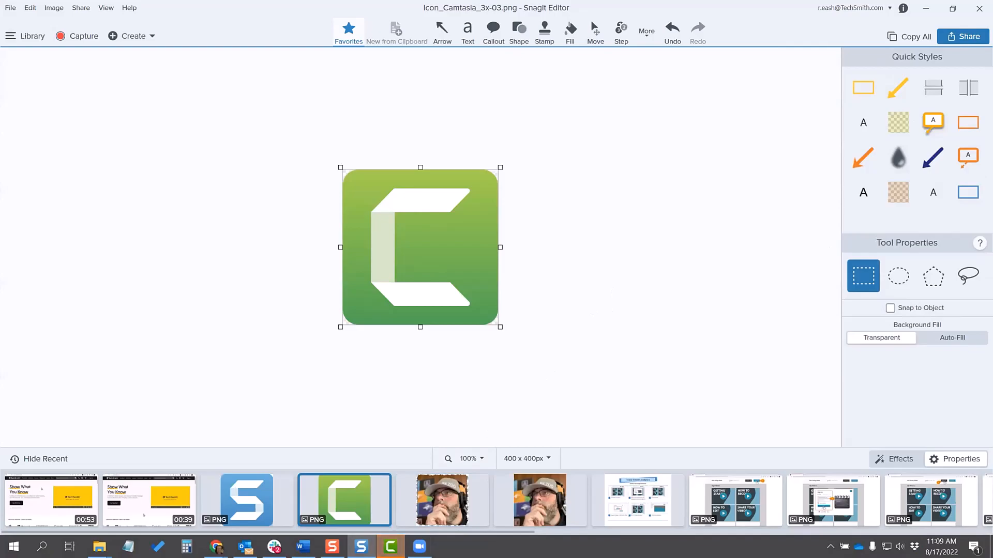
pyautogui.click(392, 545)
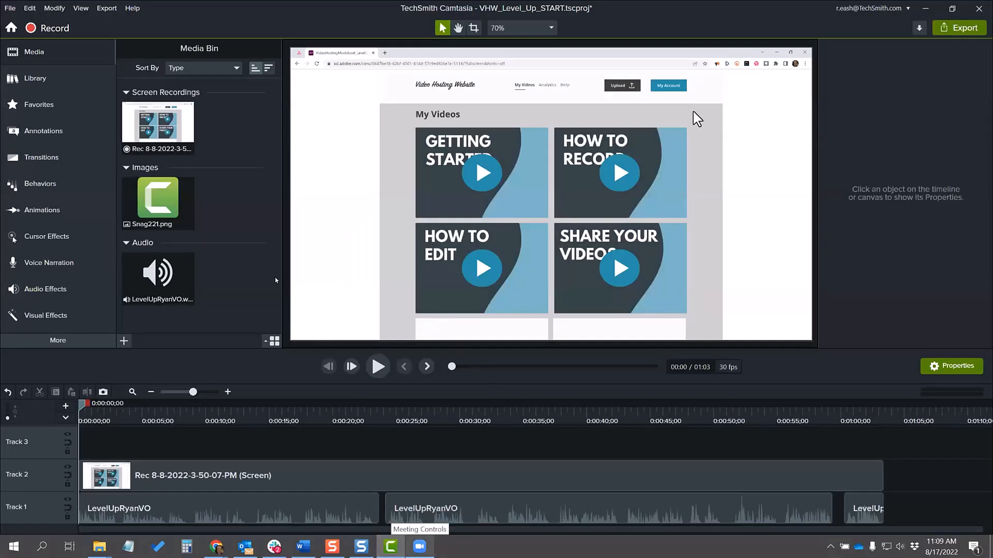
# Step: Place Snag221.png in the lower-right corner of the video frame and shrink it to about 59% scale
pyautogui.click(172, 207)
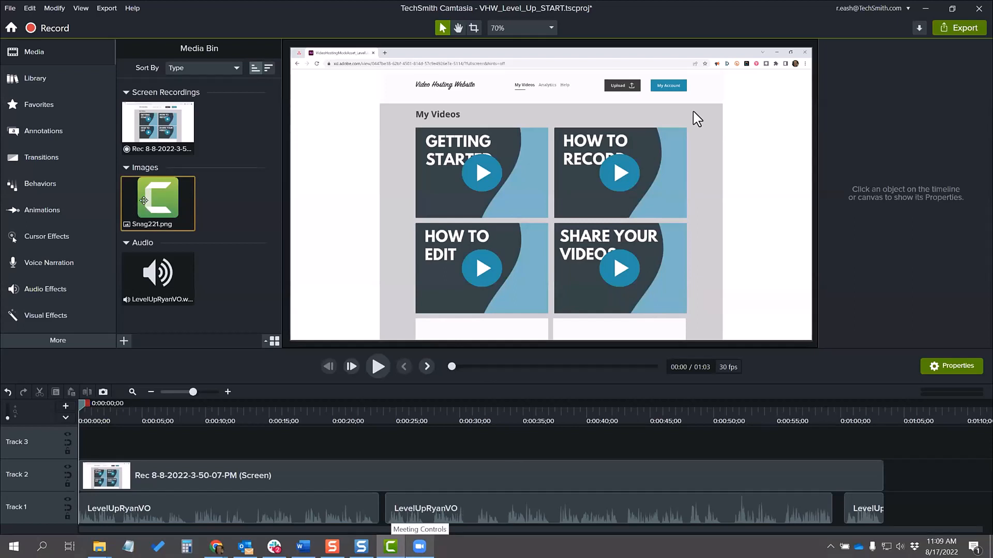
pyautogui.click(238, 229)
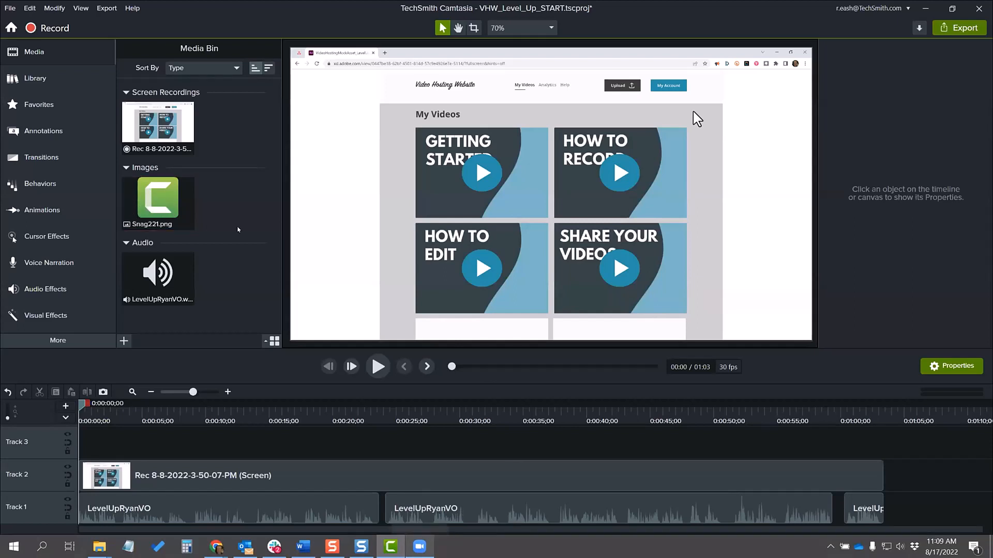
pyautogui.click(169, 206)
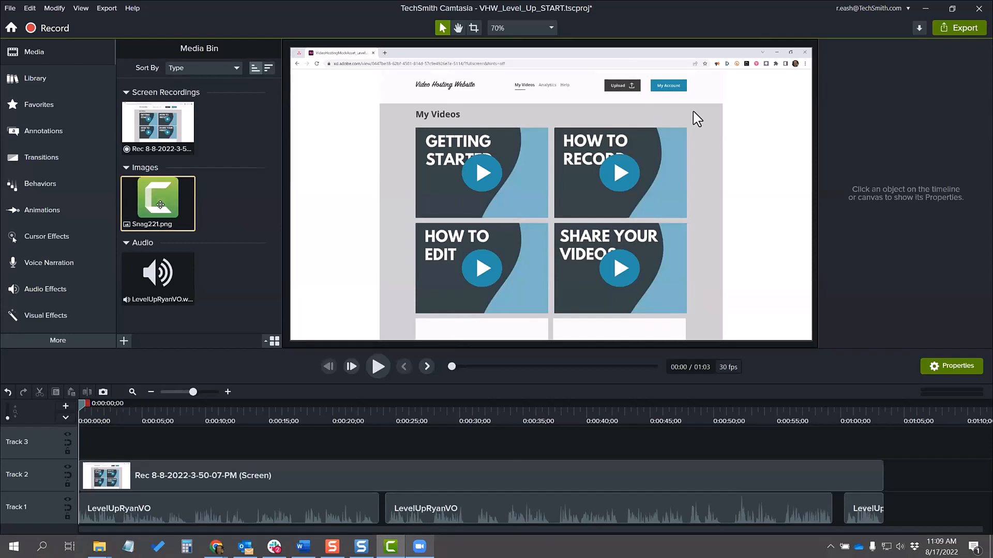
pyautogui.moveTo(161, 199); pyautogui.dragTo(379, 228)
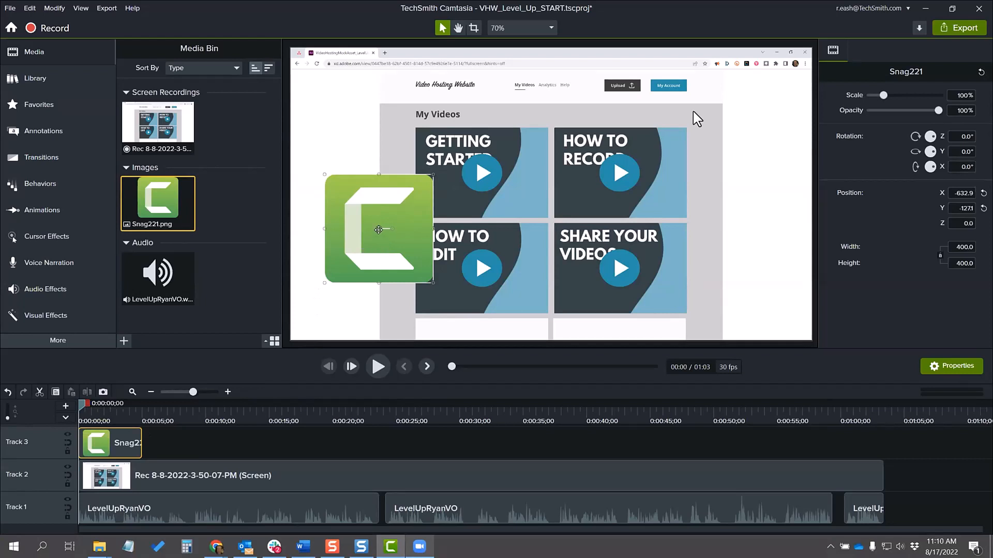
pyautogui.moveTo(375, 228); pyautogui.dragTo(683, 225)
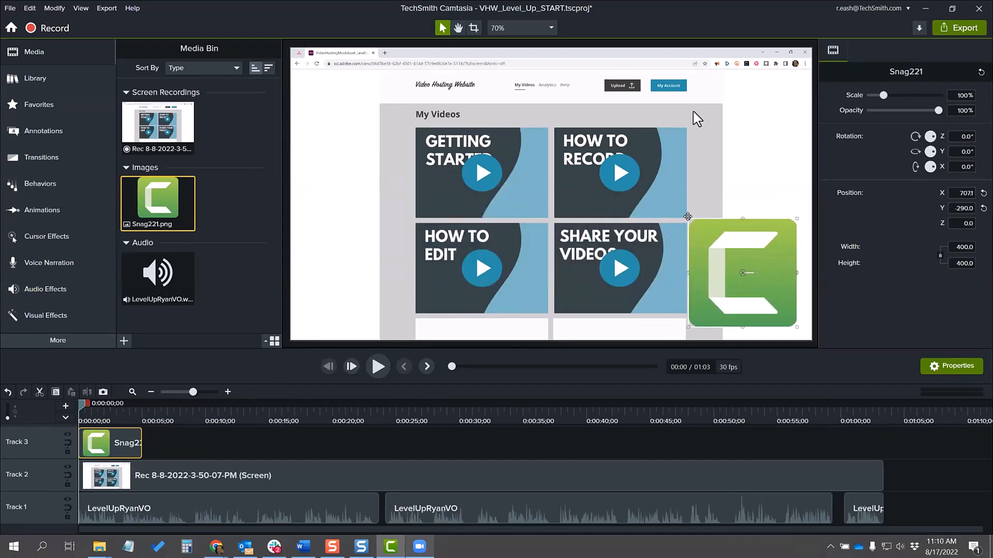
pyautogui.moveTo(690, 220); pyautogui.dragTo(735, 265)
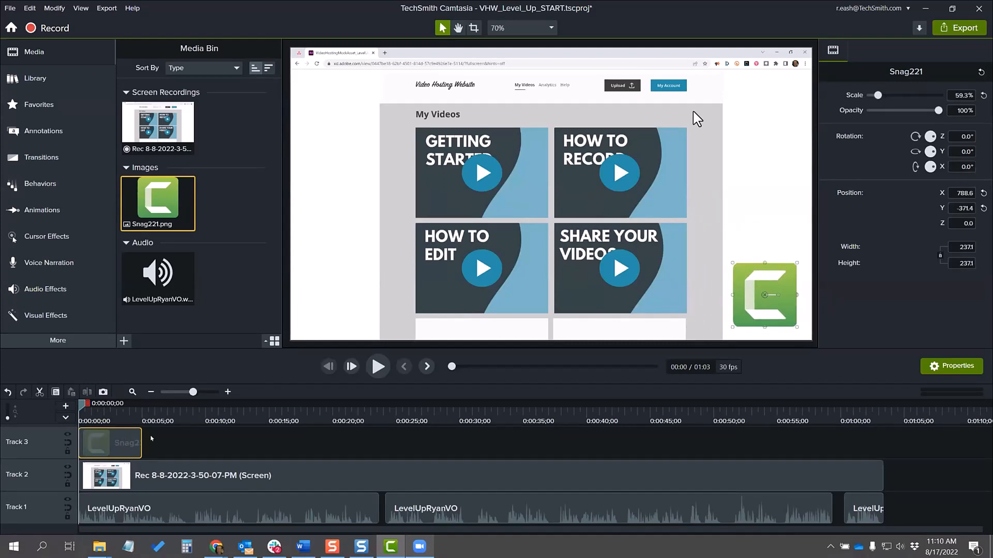
# Step: Extend the Snag221 clip on Track 3 to the end of the screen recording and reduce its opacity to 21%
pyautogui.moveTo(137, 439); pyautogui.dragTo(884, 444)
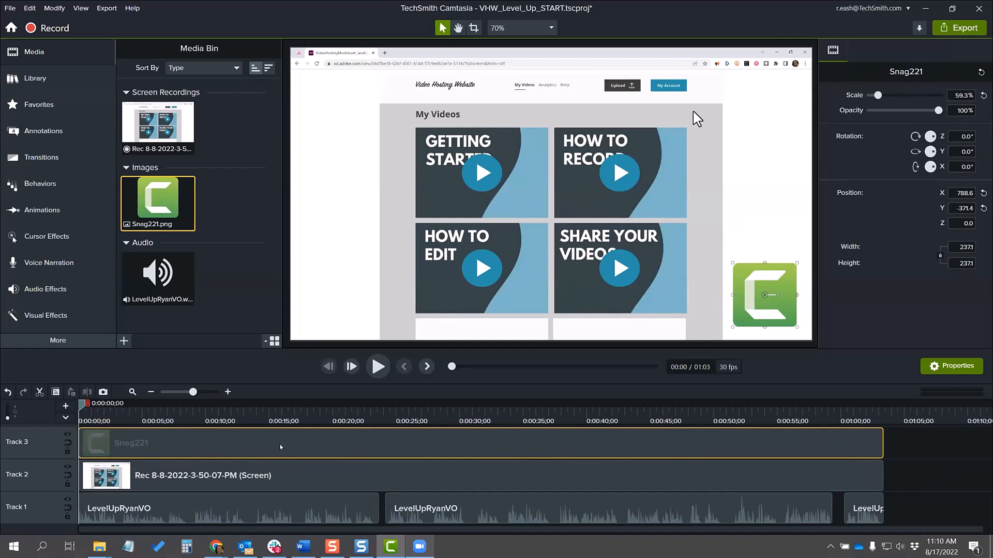
pyautogui.moveTo(882, 443)
pyautogui.mouseDown()
pyautogui.moveTo(284, 427)
pyautogui.moveTo(453, 443)
pyautogui.moveTo(879, 449)
pyautogui.mouseUp()
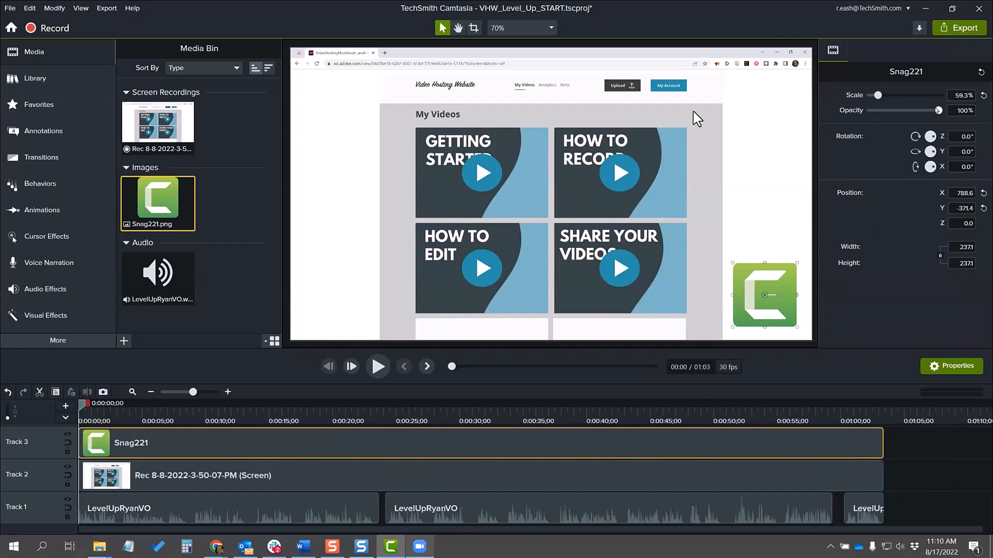
pyautogui.moveTo(938, 110); pyautogui.dragTo(883, 111)
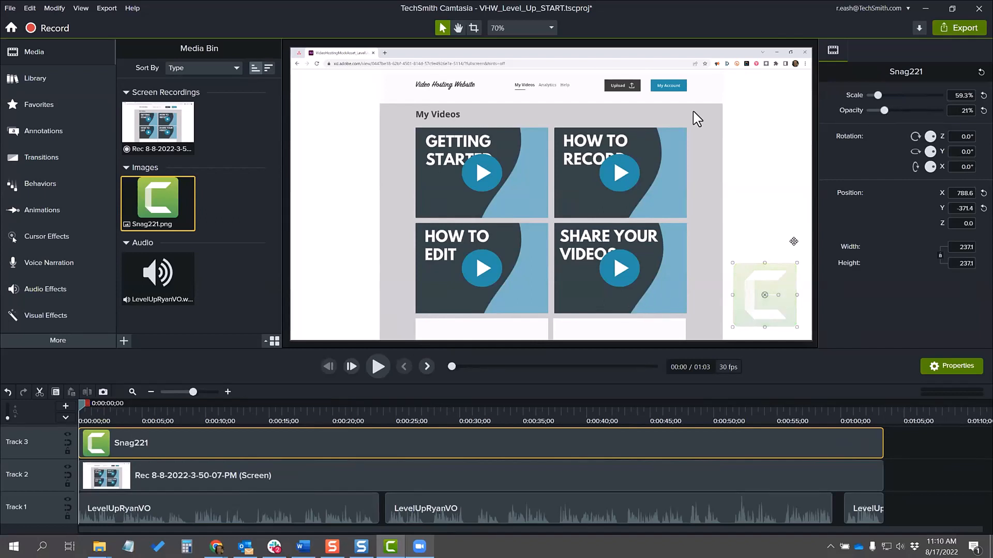
pyautogui.click(817, 241)
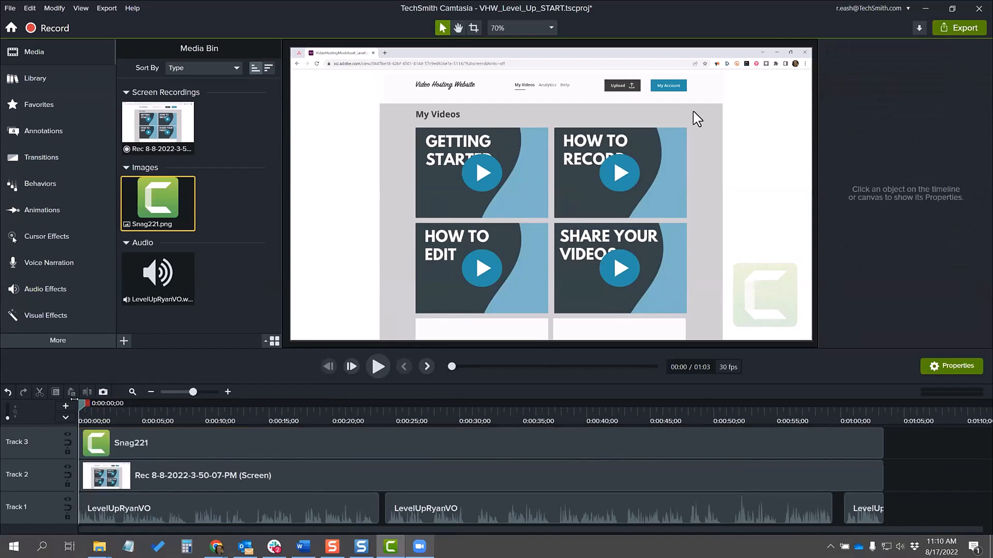
pyautogui.moveTo(80, 407); pyautogui.dragTo(486, 421)
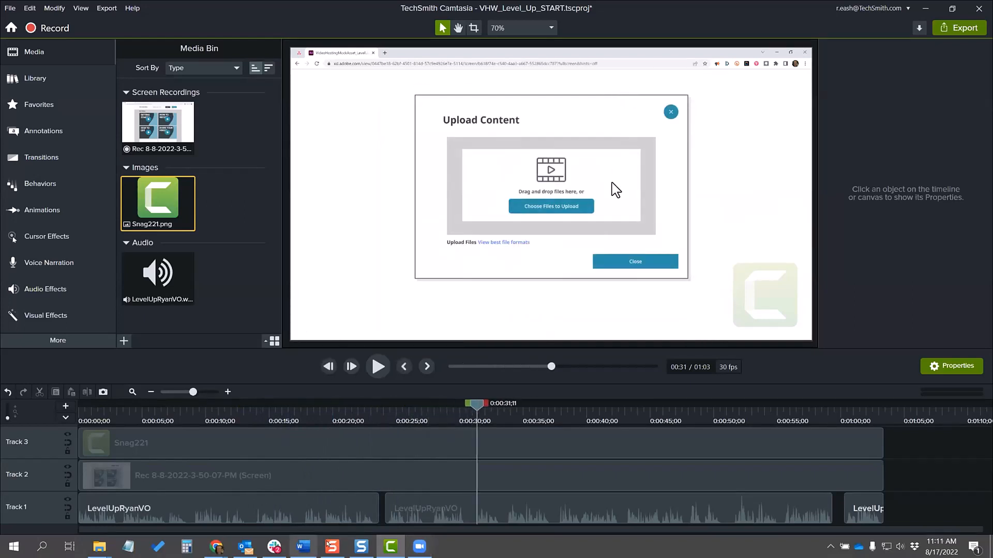
# Step: Switch to Snagit Editor and share the torn-edge portrait photo to Camtasia
pyautogui.click(360, 547)
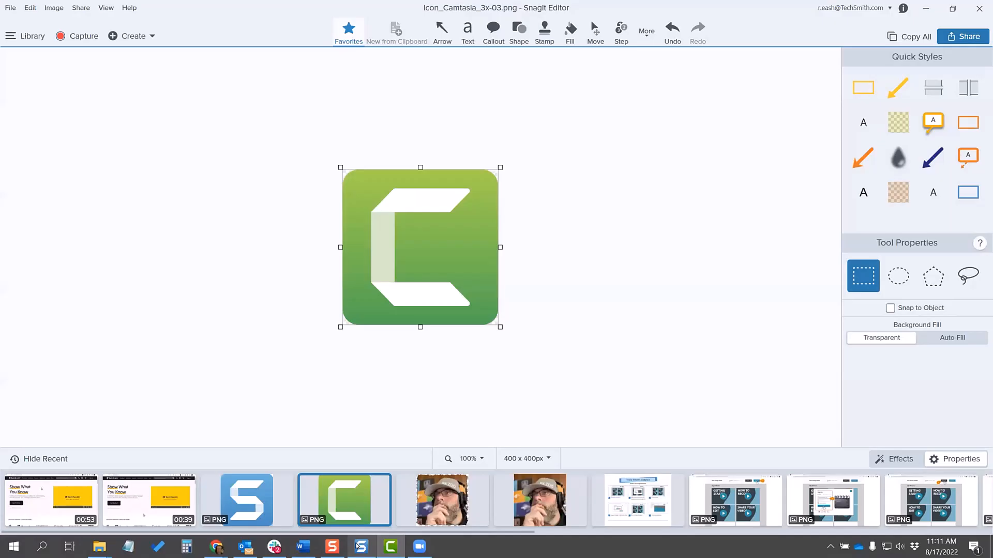
pyautogui.click(442, 499)
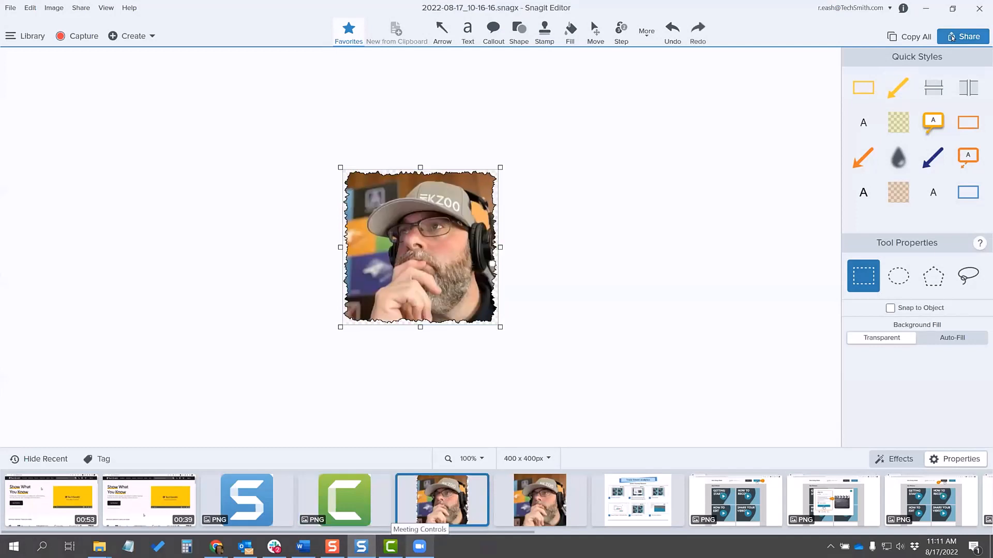
pyautogui.click(952, 43)
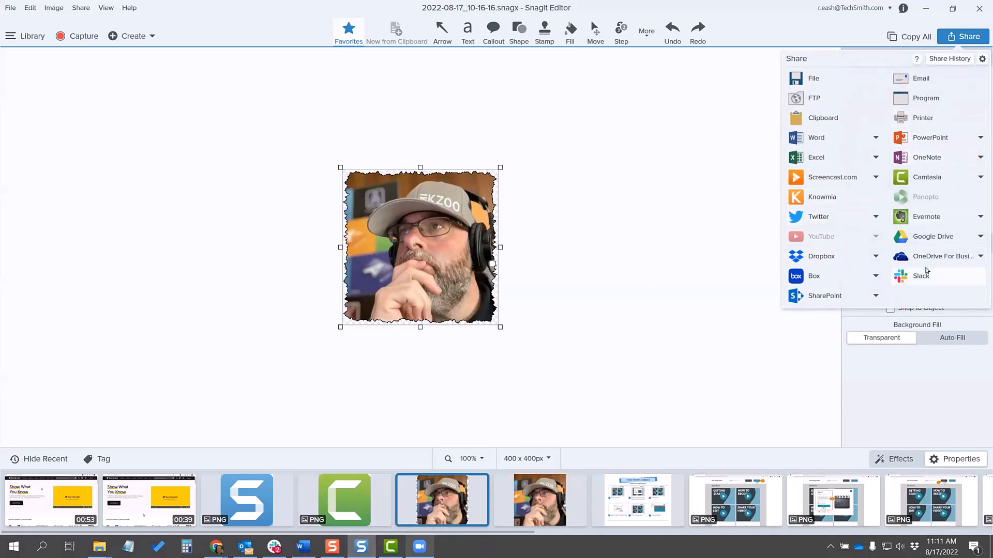
pyautogui.click(928, 179)
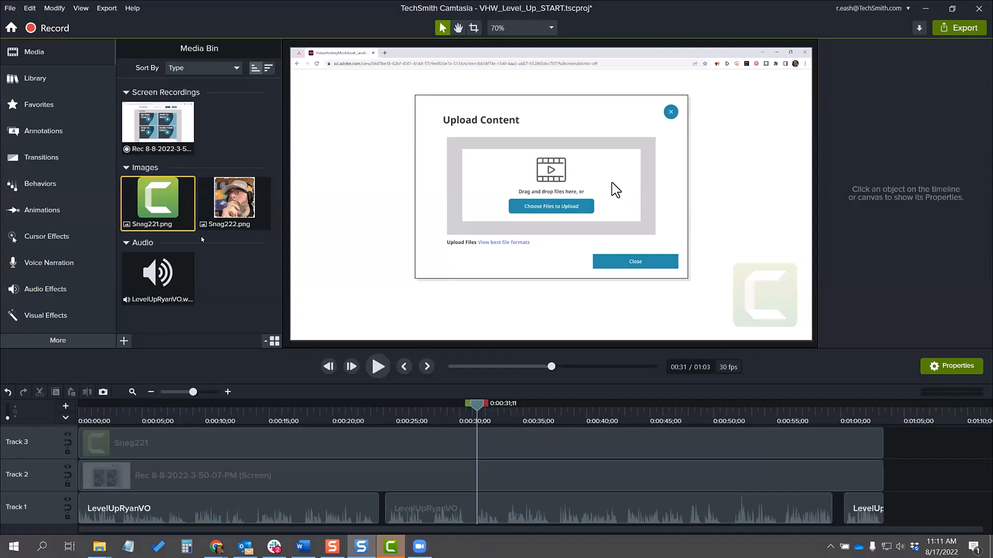
# Step: Add Snag222.png on Track 4 for the recording's full length and place it in the video frame's lower-left corner
pyautogui.moveTo(235, 203); pyautogui.dragTo(496, 441)
pyautogui.moveTo(676, 420); pyautogui.dragTo(883, 441)
pyautogui.moveTo(551, 198); pyautogui.dragTo(354, 272)
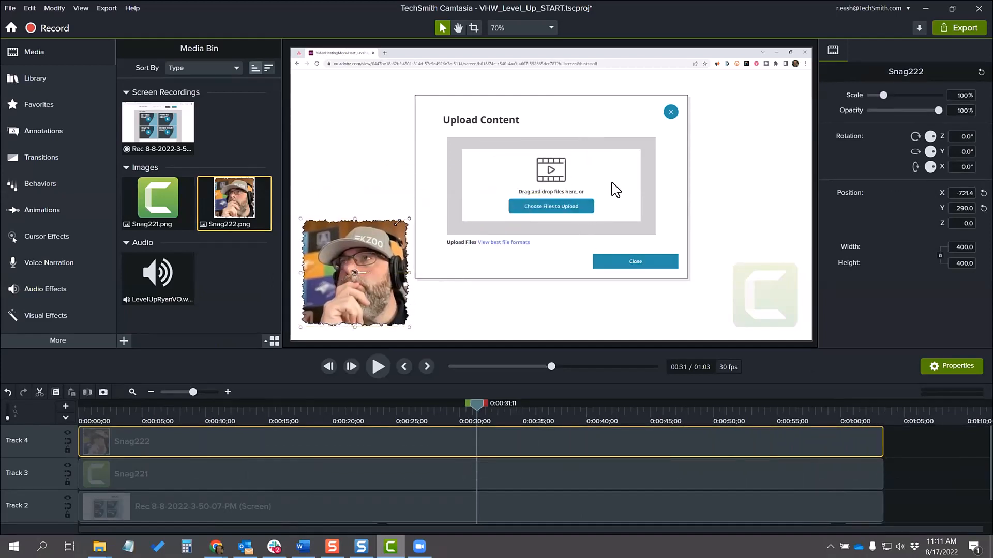
# Step: Set the portrait photo to about 59% scale, about 22° Z rotation and 21% opacity, and scrub the timeline to preview both watermarks
pyautogui.moveTo(407, 218); pyautogui.dragTo(352, 264)
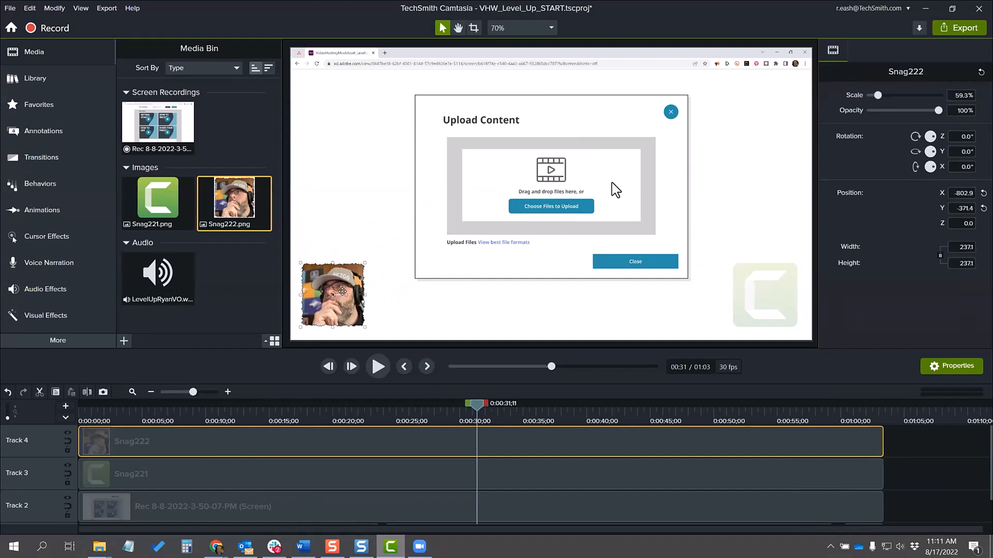
pyautogui.moveTo(341, 289); pyautogui.dragTo(342, 286)
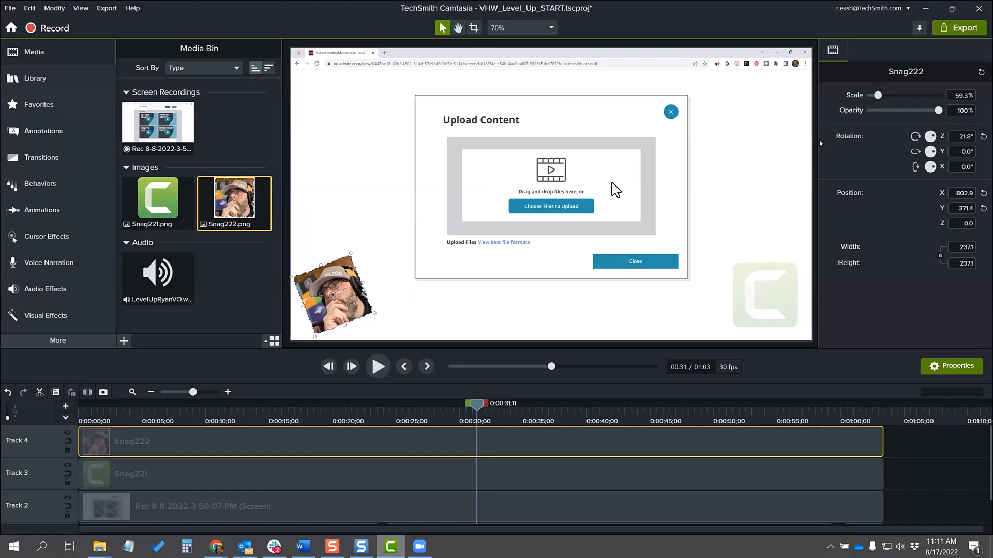
pyautogui.moveTo(937, 111); pyautogui.dragTo(883, 124)
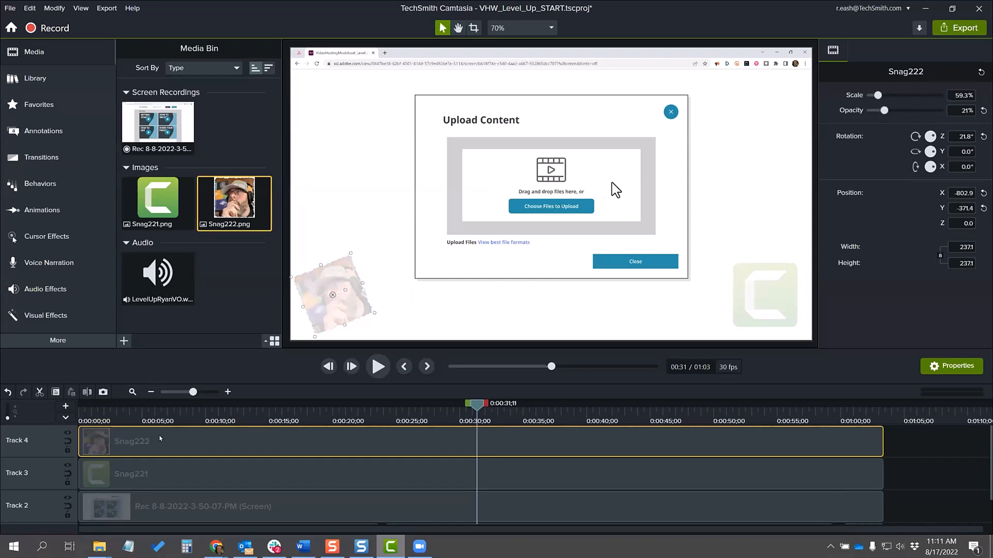
pyautogui.moveTo(476, 403); pyautogui.dragTo(643, 434)
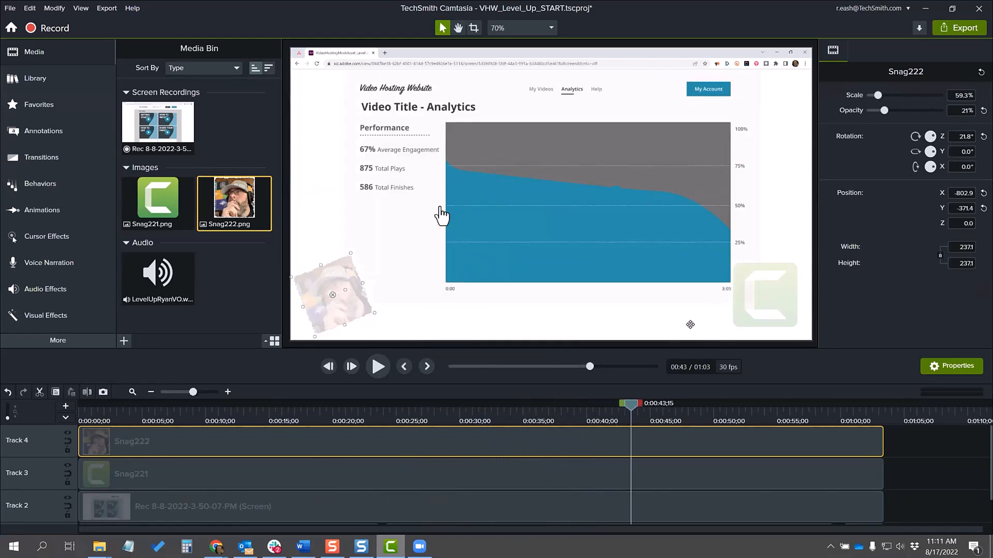
pyautogui.moveTo(631, 407); pyautogui.dragTo(809, 407)
pyautogui.moveTo(665, 415); pyautogui.dragTo(81, 406)
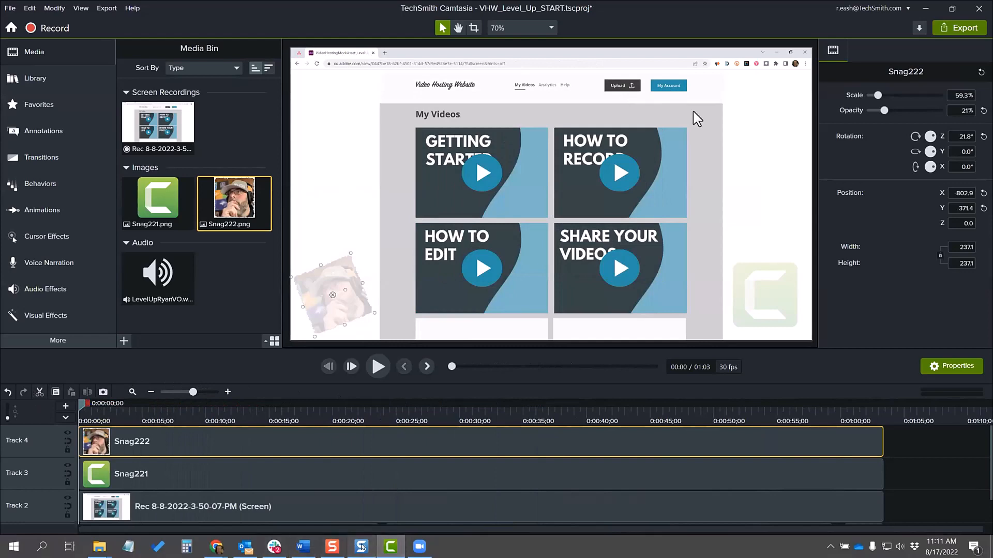
# Step: Create a new empty project in Camtasia
pyautogui.click(361, 547)
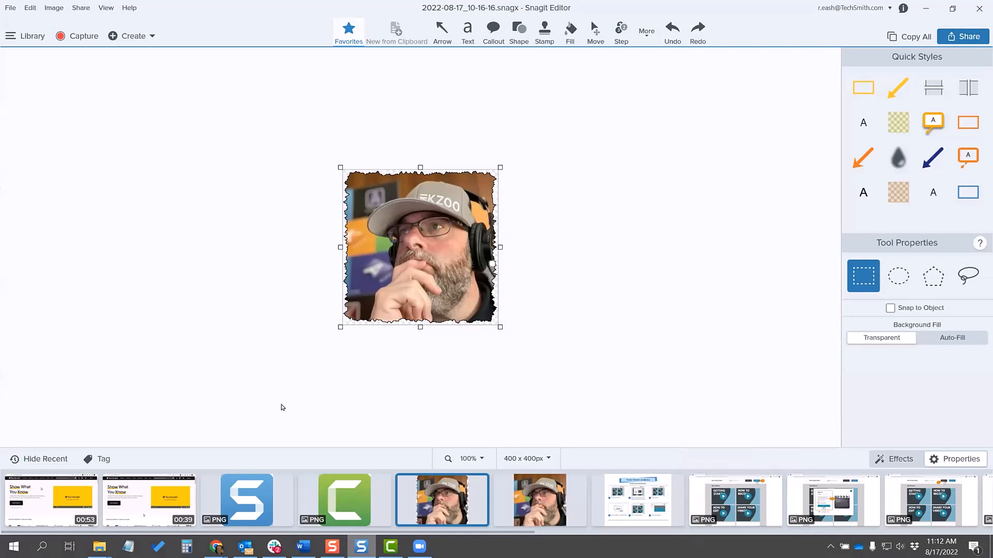
pyautogui.click(392, 547)
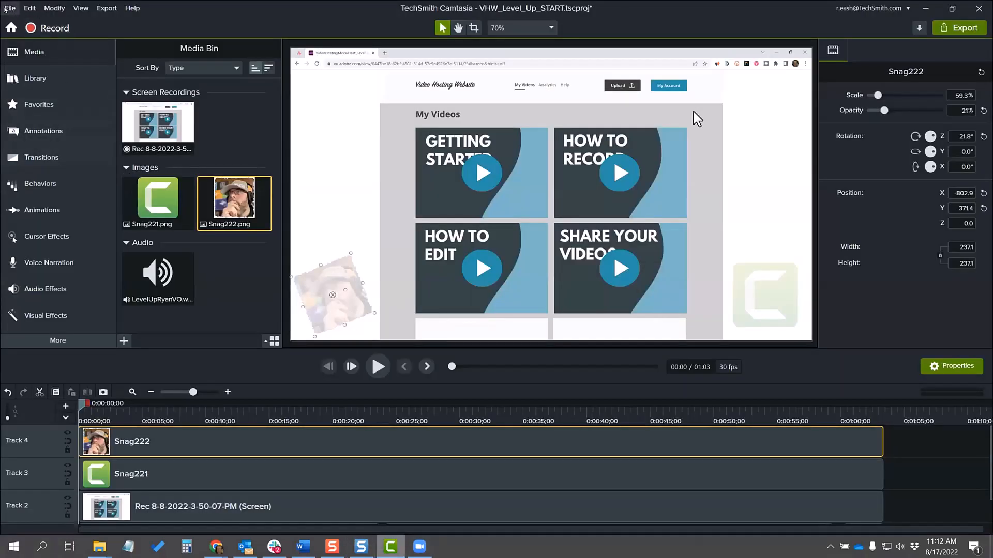
pyautogui.click(7, 9)
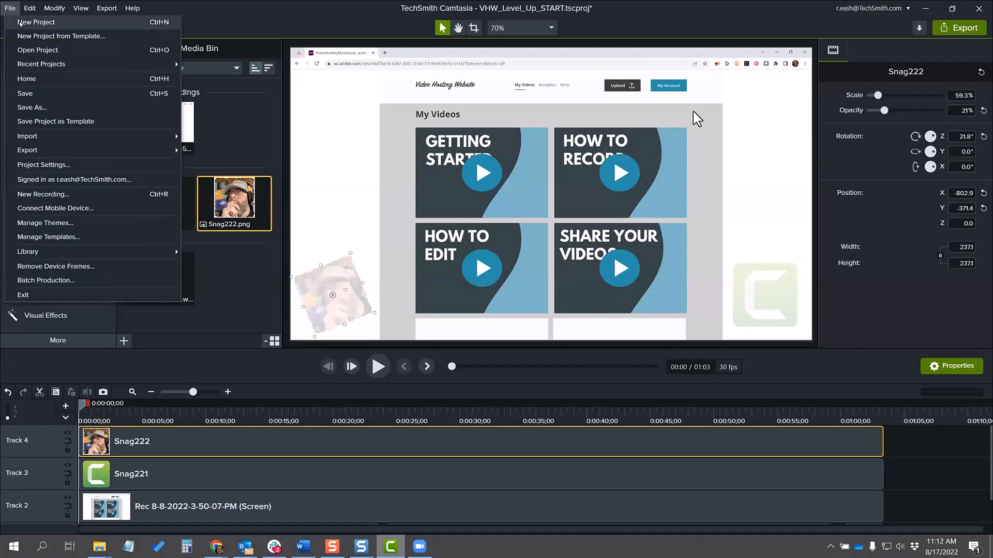
pyautogui.click(19, 23)
pyautogui.click(539, 322)
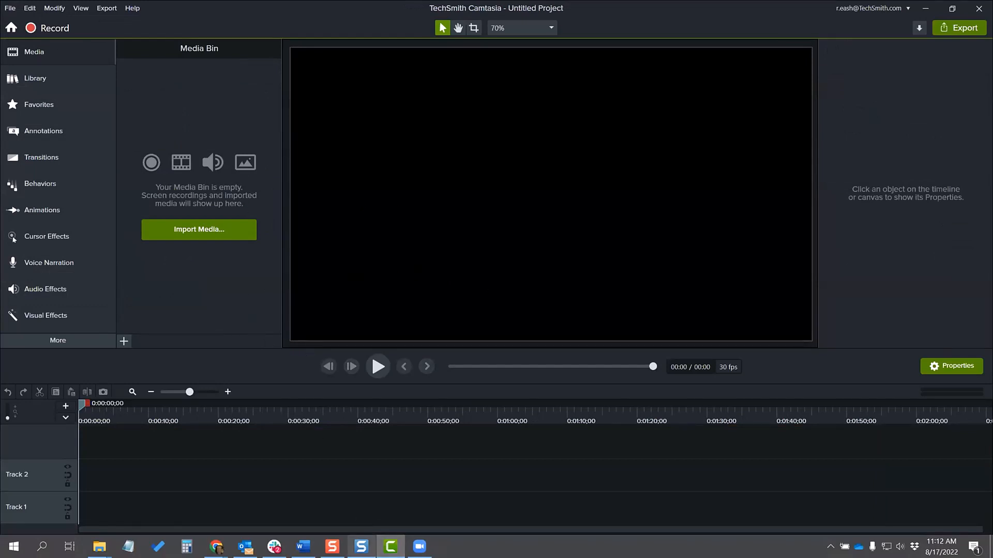
# Step: Open the 39-second TechSmith website recording in Snagit Editor and display the video settings in Snagit's capture window
pyautogui.click(362, 546)
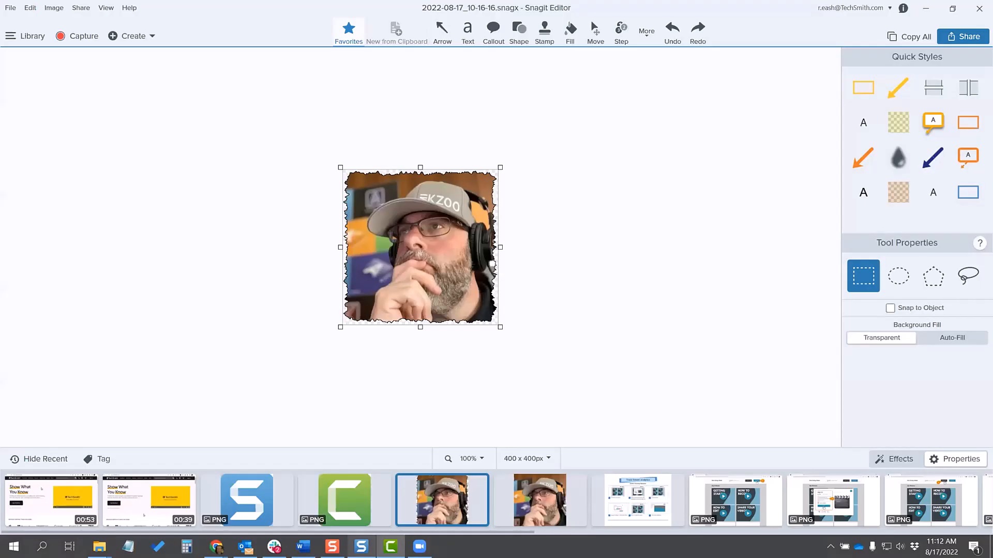
pyautogui.click(144, 502)
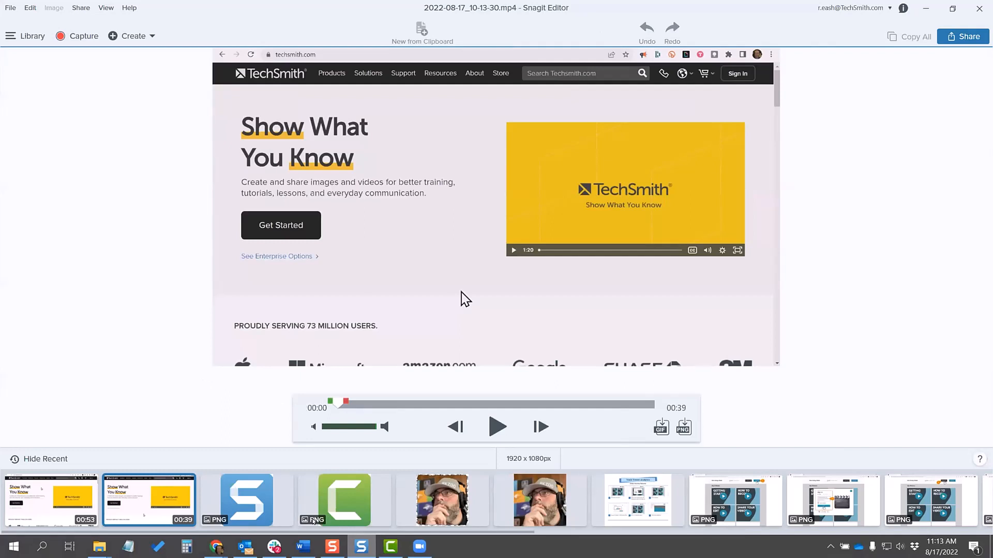
pyautogui.click(332, 547)
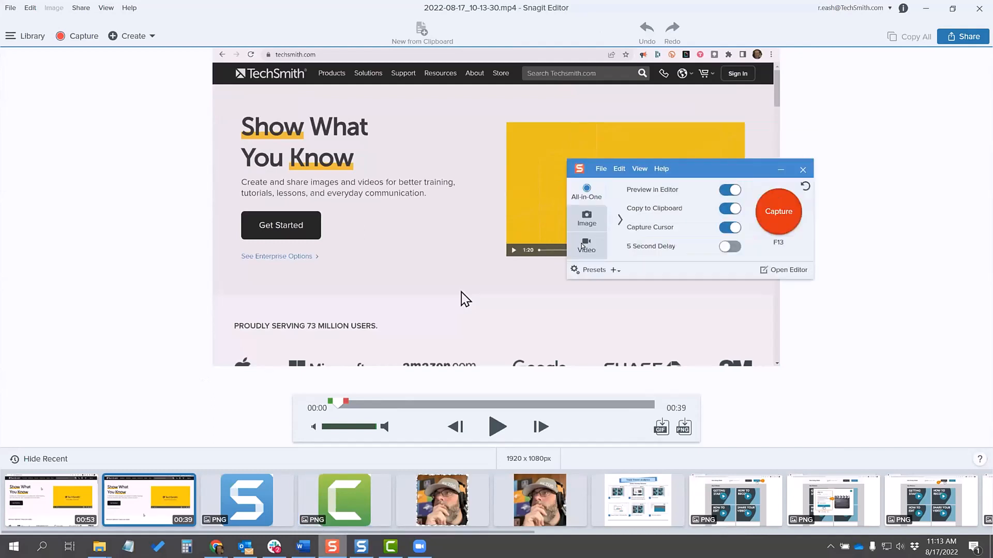
pyautogui.click(581, 244)
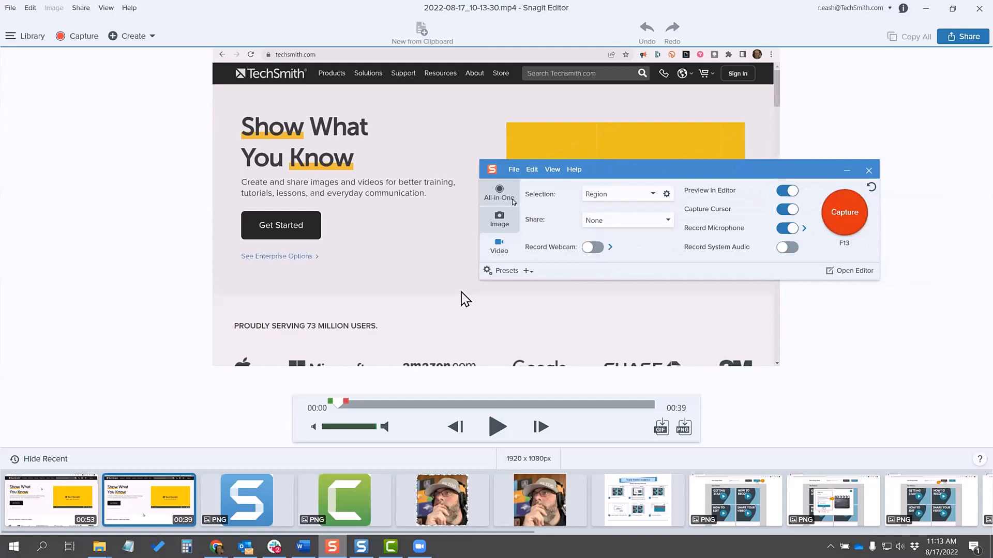
# Step: Close the capture window, scrub the 39-second recording to about 0:27, mark a short section for cutting and cancel the cut
pyautogui.click(501, 194)
pyautogui.click(695, 170)
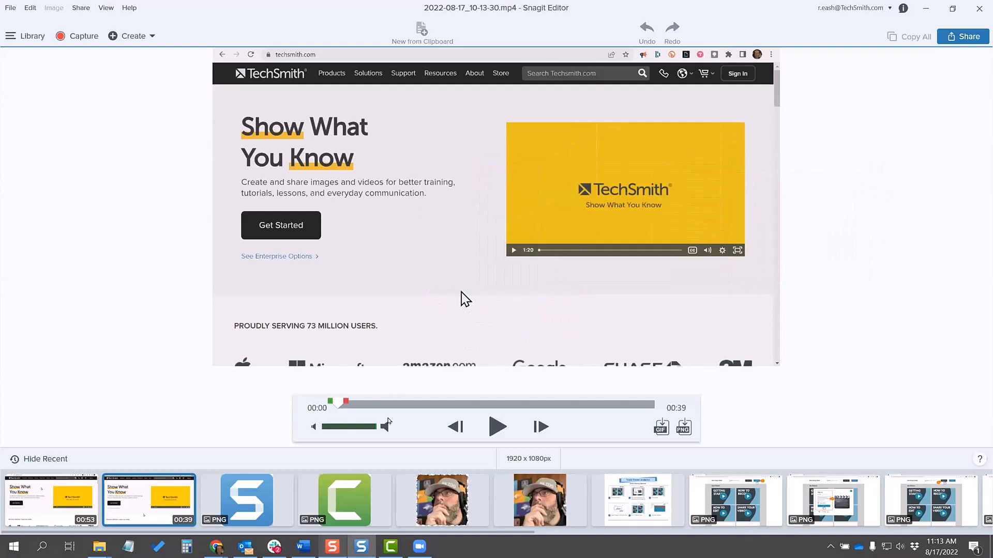
pyautogui.moveTo(338, 404); pyautogui.dragTo(553, 407)
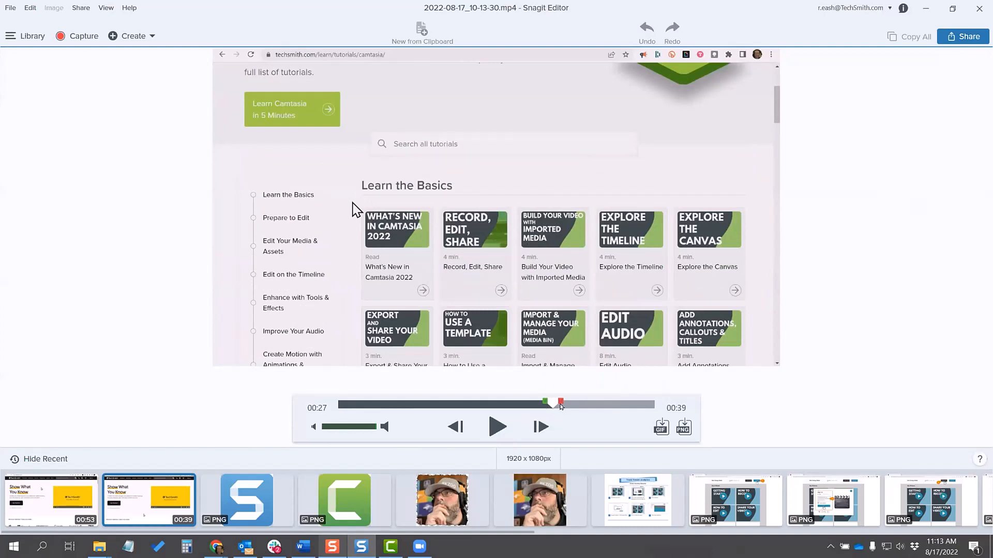
pyautogui.moveTo(560, 402); pyautogui.dragTo(568, 404)
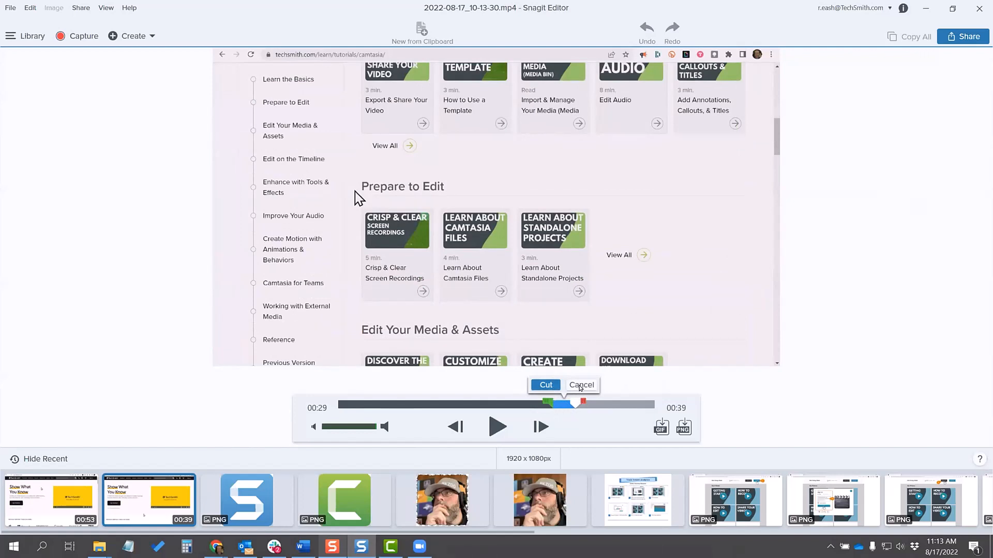
pyautogui.click(581, 386)
pyautogui.moveTo(571, 405); pyautogui.dragTo(522, 412)
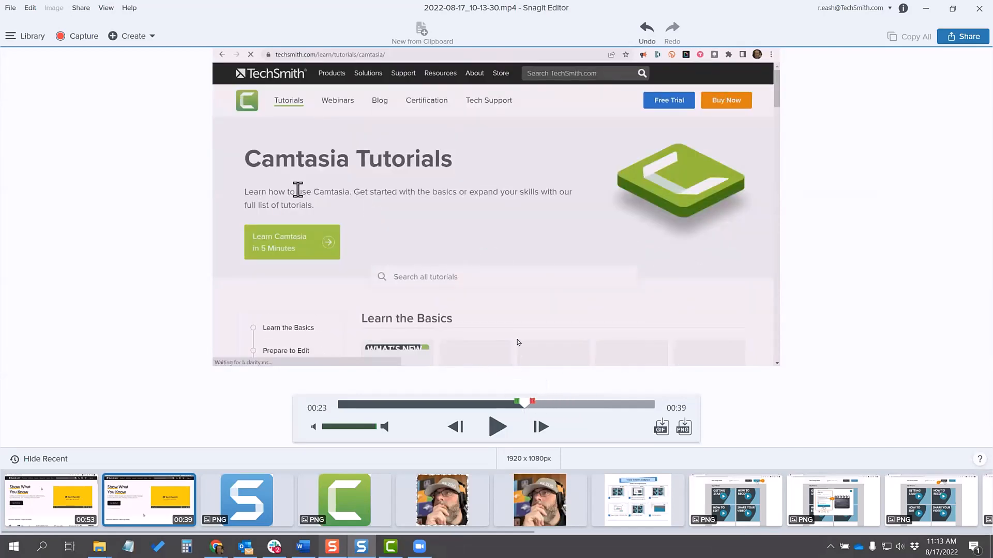
# Step: Share the 39-second recording to Camtasia and switch to the Camtasia project
pyautogui.click(960, 38)
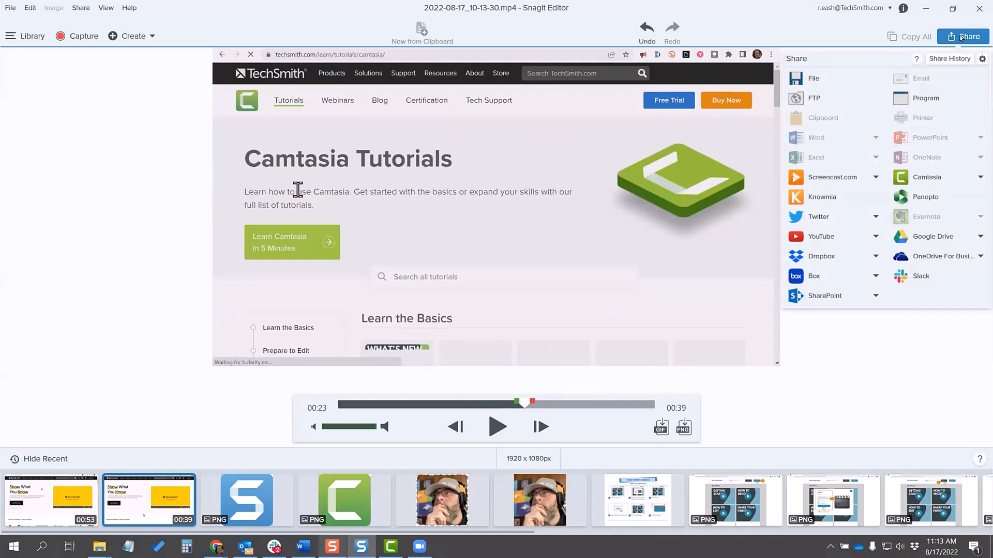
pyautogui.click(935, 177)
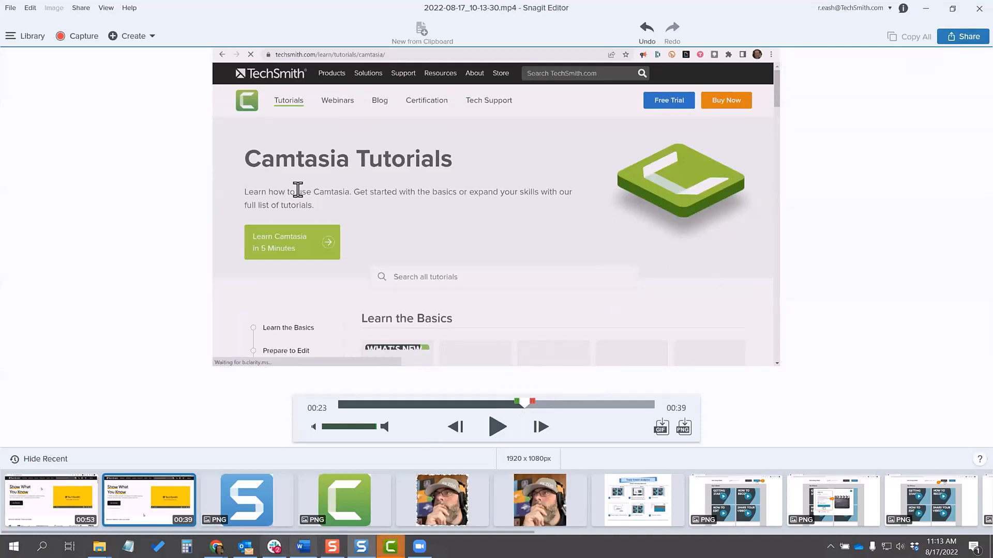
pyautogui.click(390, 546)
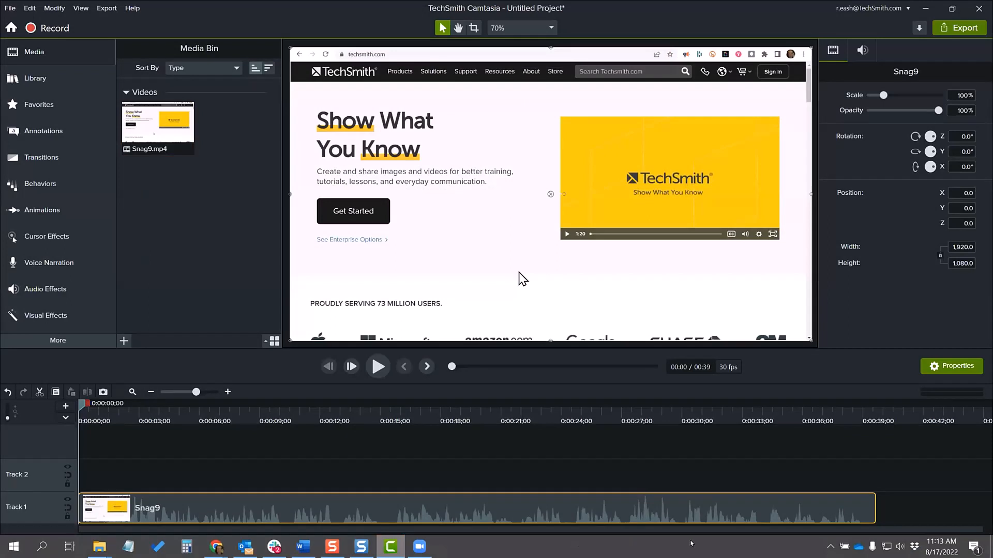
# Step: Scrub the shared recording to about 0:13 and look over the callout annotations before returning to the media bin
pyautogui.click(287, 416)
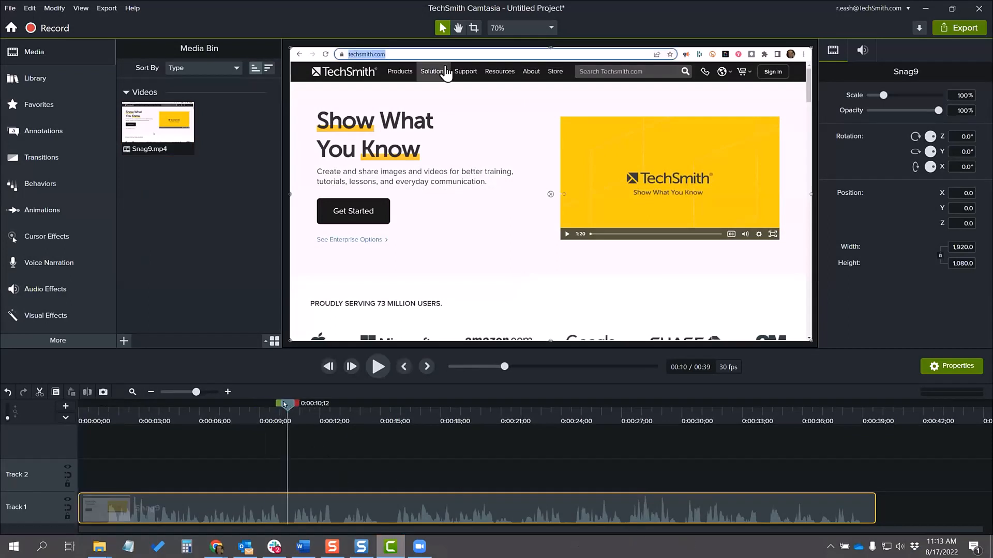
pyautogui.moveTo(287, 410); pyautogui.dragTo(339, 414)
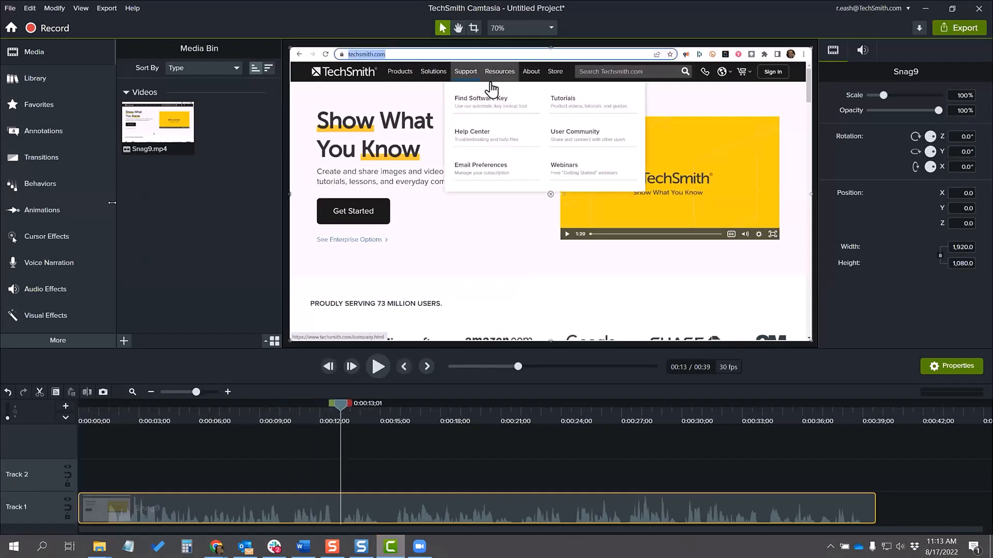
pyautogui.click(43, 132)
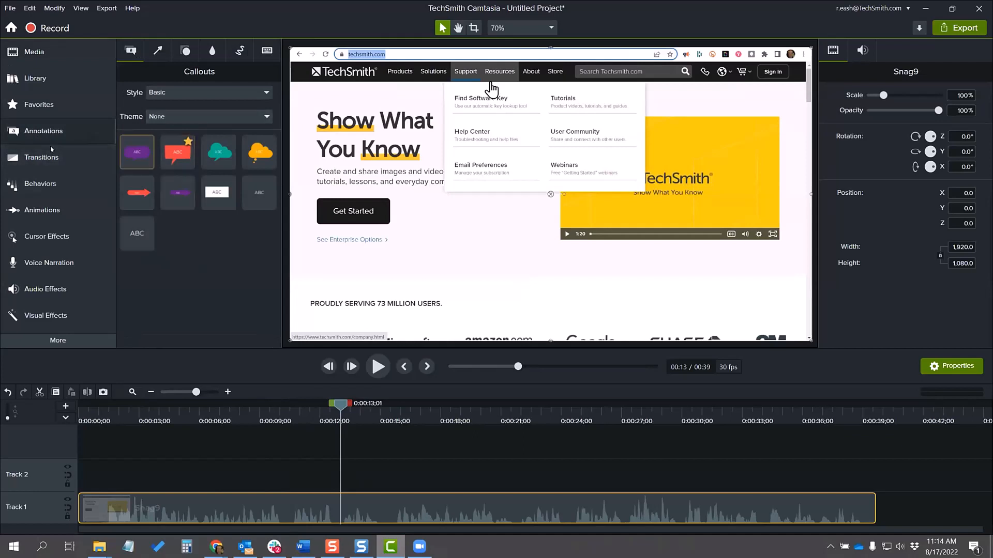
pyautogui.click(36, 53)
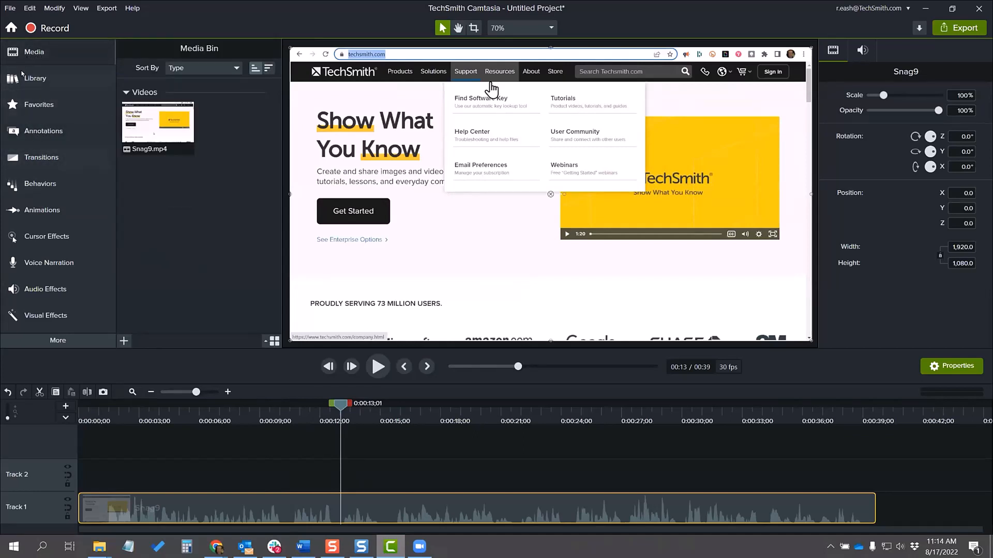
# Step: Switch to Snagit Editor and share the 53-second TechSmith website recording to the same Camtasia project
pyautogui.click(361, 546)
pyautogui.click(64, 507)
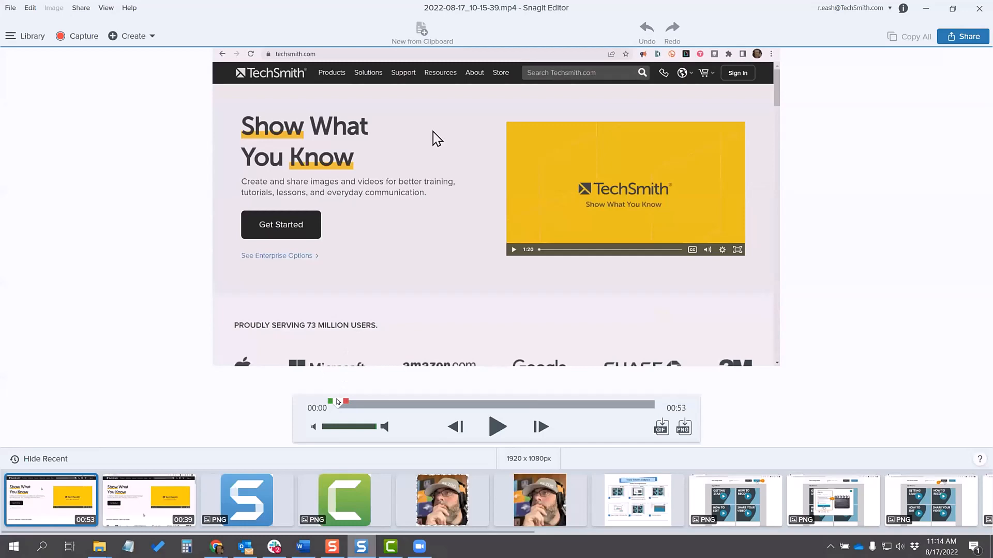
pyautogui.moveTo(338, 401)
pyautogui.mouseDown()
pyautogui.moveTo(417, 409)
pyautogui.moveTo(338, 405)
pyautogui.mouseUp()
pyautogui.click(963, 36)
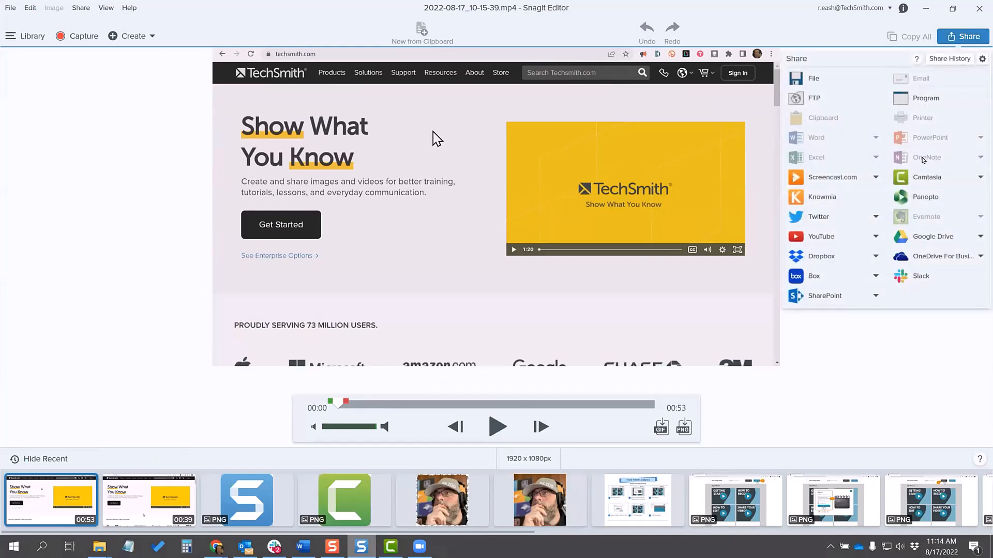
pyautogui.click(923, 179)
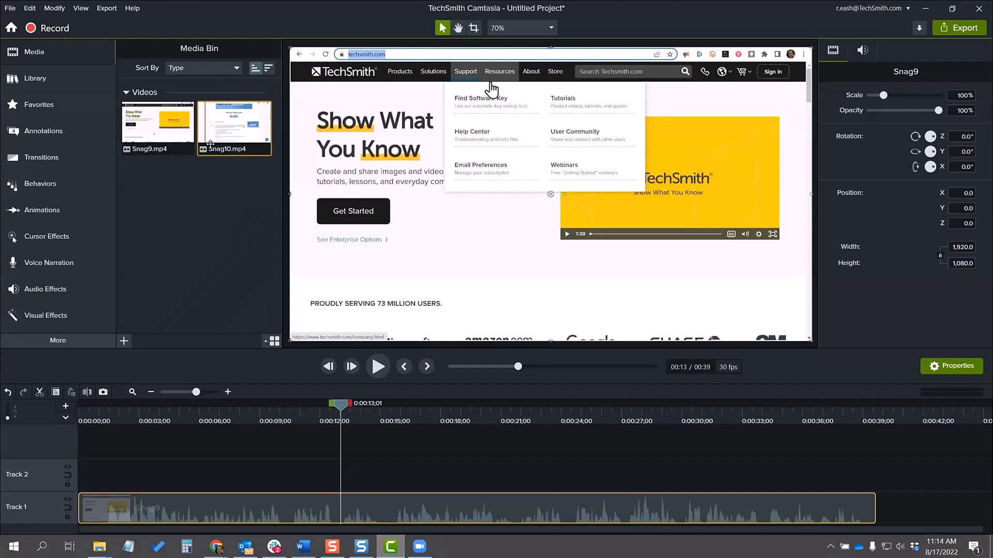
# Step: Add Snag10.mp4 to Track 1 after Snag9, leaving a gap of about 5 seconds between the two clips
pyautogui.click(151, 392)
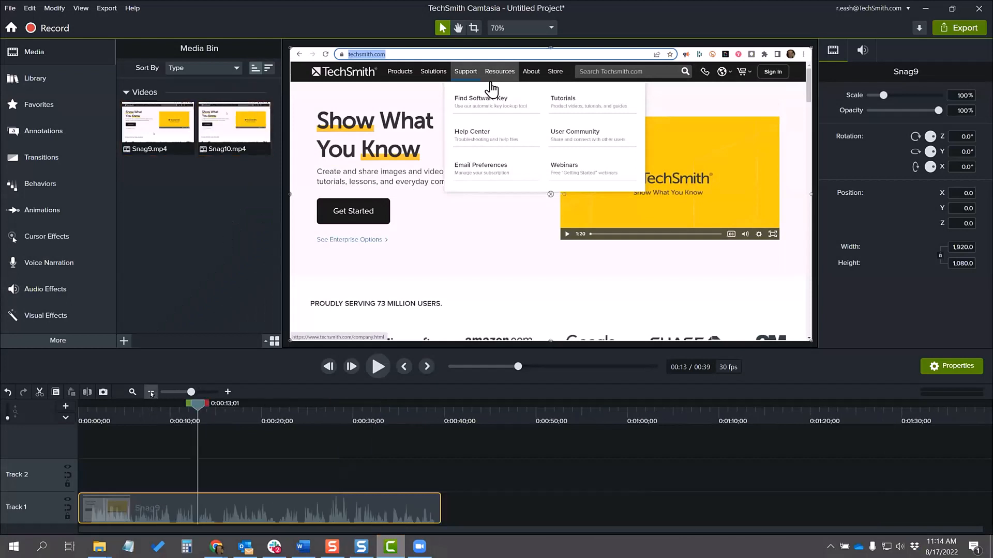
pyautogui.moveTo(223, 124); pyautogui.dragTo(443, 507)
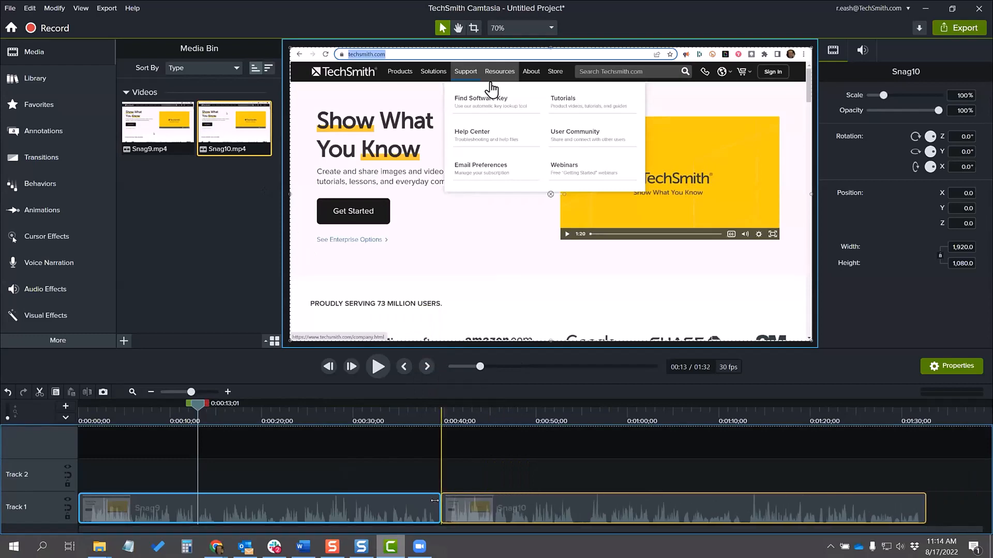
pyautogui.click(412, 408)
pyautogui.moveTo(412, 408); pyautogui.dragTo(460, 419)
pyautogui.moveTo(489, 506); pyautogui.dragTo(529, 507)
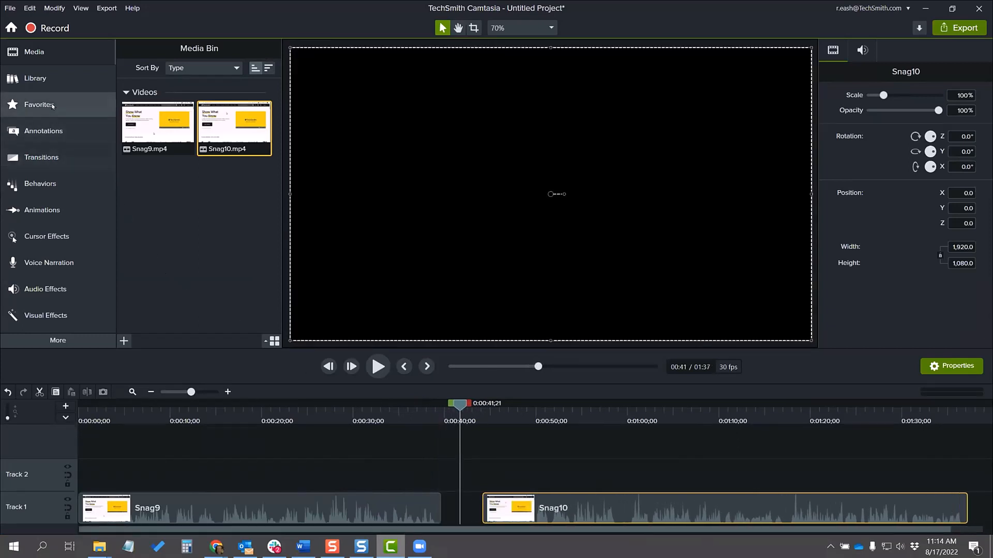
# Step: Insert the BigType-001 title from the Camtasia 2022 library between the two recordings and move Snag10 up against it
pyautogui.click(40, 80)
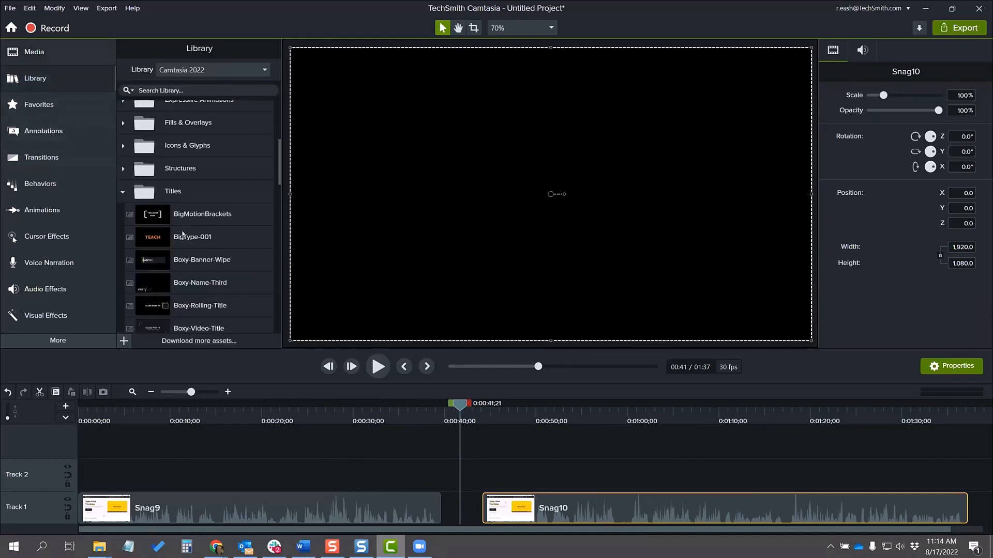
pyautogui.moveTo(177, 237); pyautogui.dragTo(454, 507)
pyautogui.moveTo(544, 508); pyautogui.dragTo(518, 508)
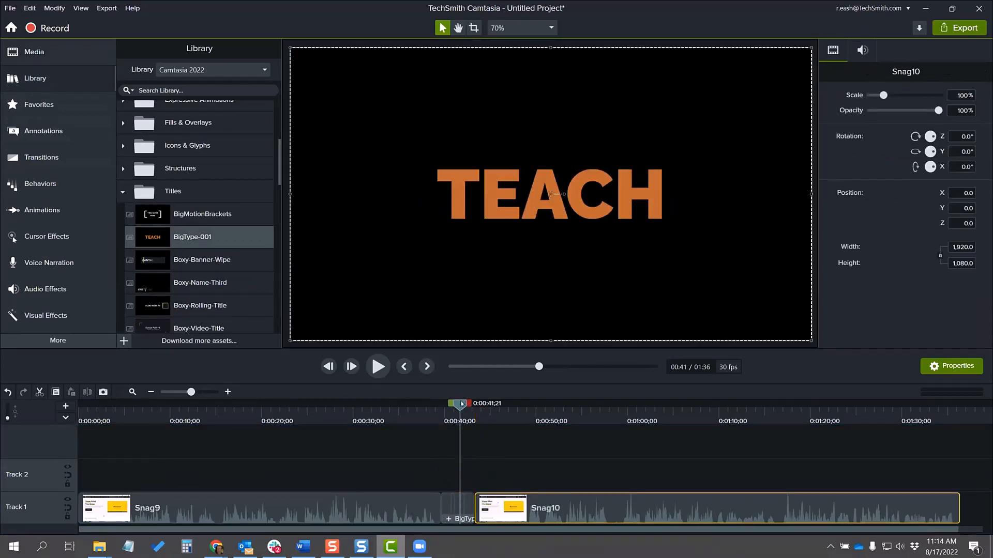
pyautogui.moveTo(460, 403); pyautogui.dragTo(457, 424)
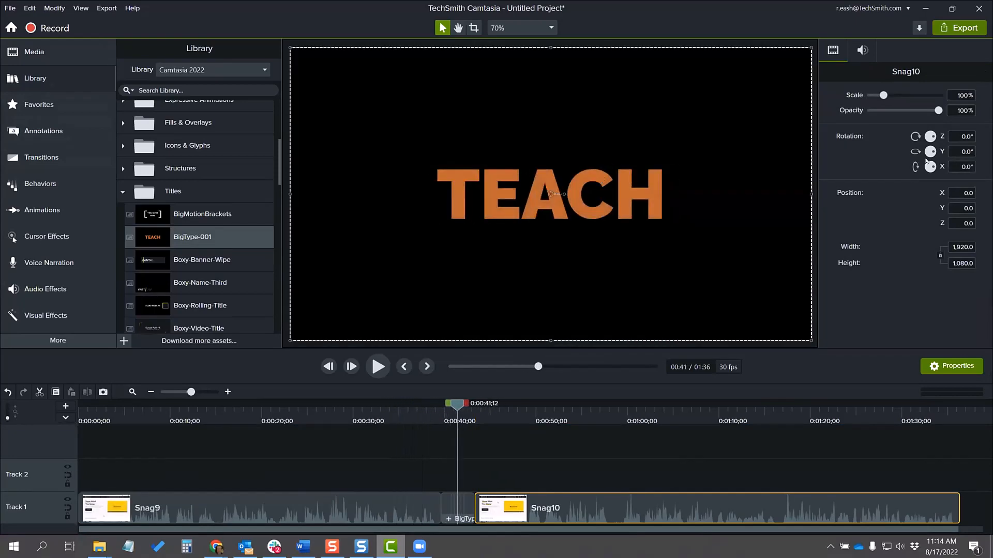
# Step: Set the BigType-001 title's three text lines to FIND, TECHSMITH and WEBINARS
pyautogui.click(788, 174)
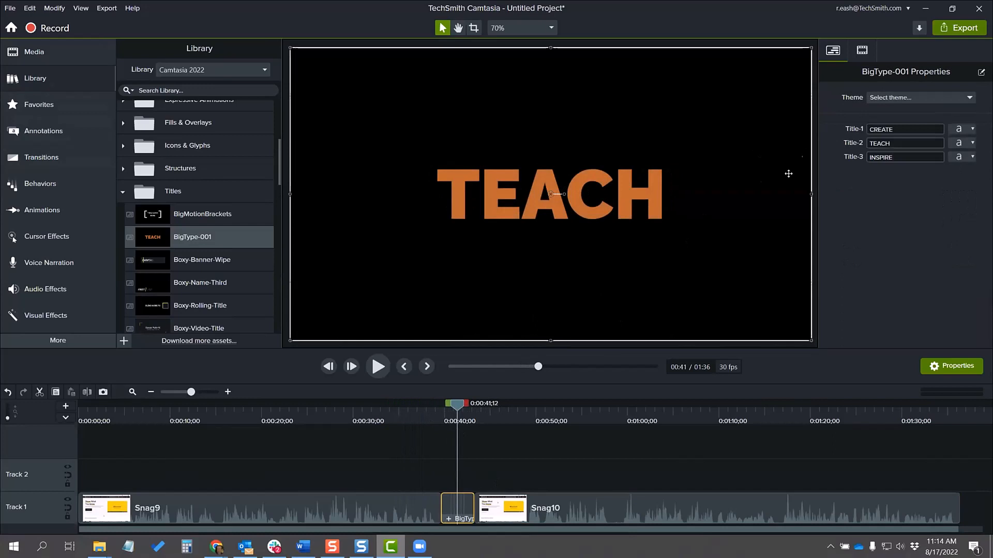
pyautogui.click(872, 127)
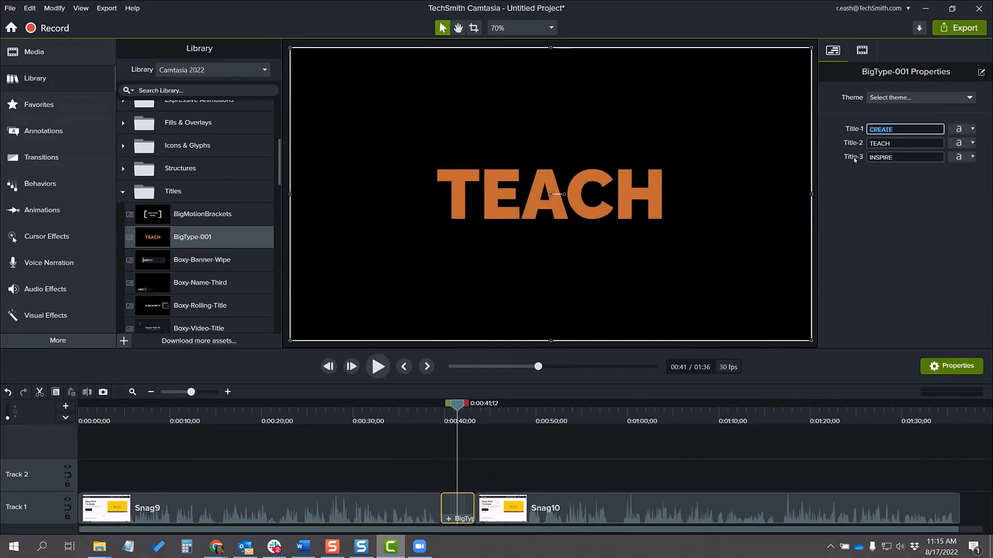
pyautogui.write('FIND')
pyautogui.press('Tab')
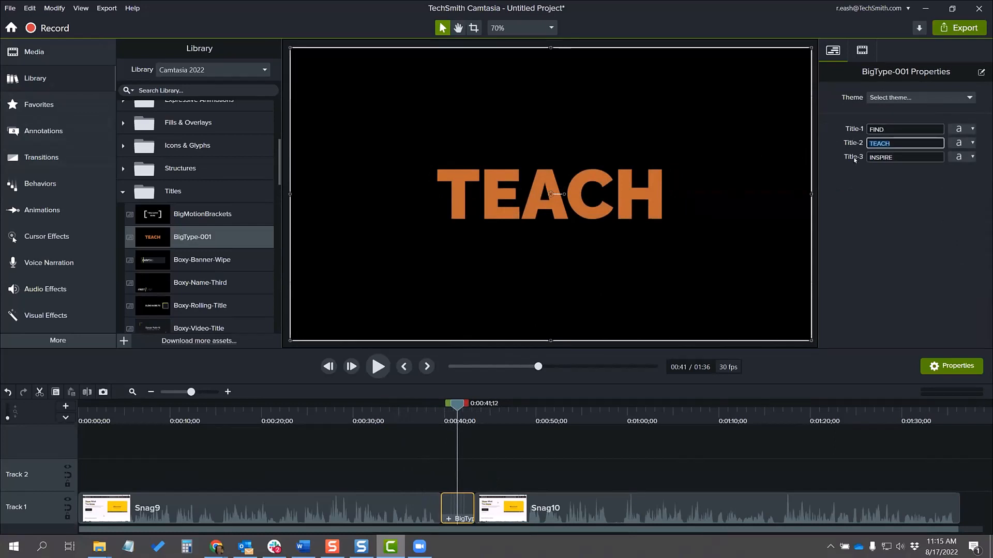
pyautogui.write('te')
pyautogui.press('BackSpace')
pyautogui.press('BackSpace')
pyautogui.press('Tab')
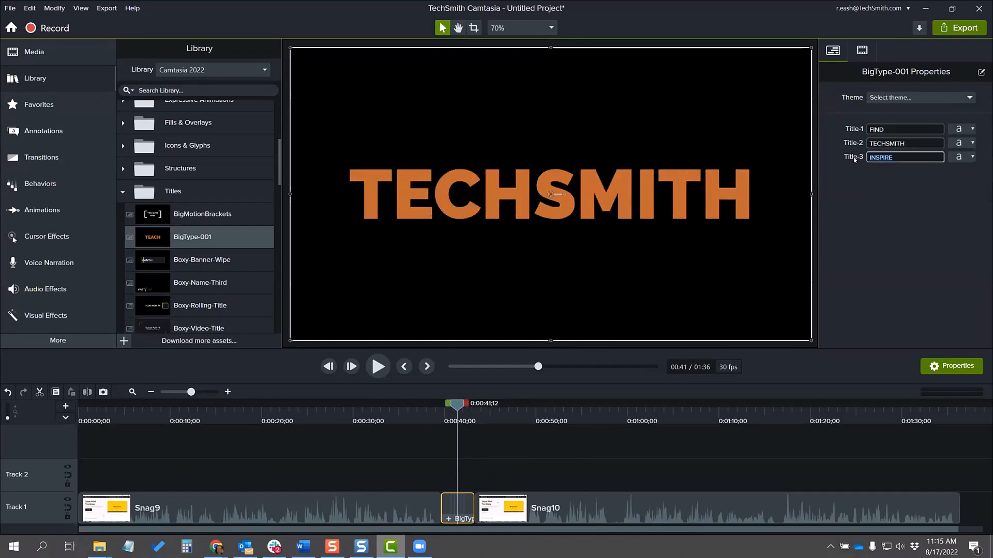
pyautogui.write('WEBINARS')
pyautogui.click(854, 160)
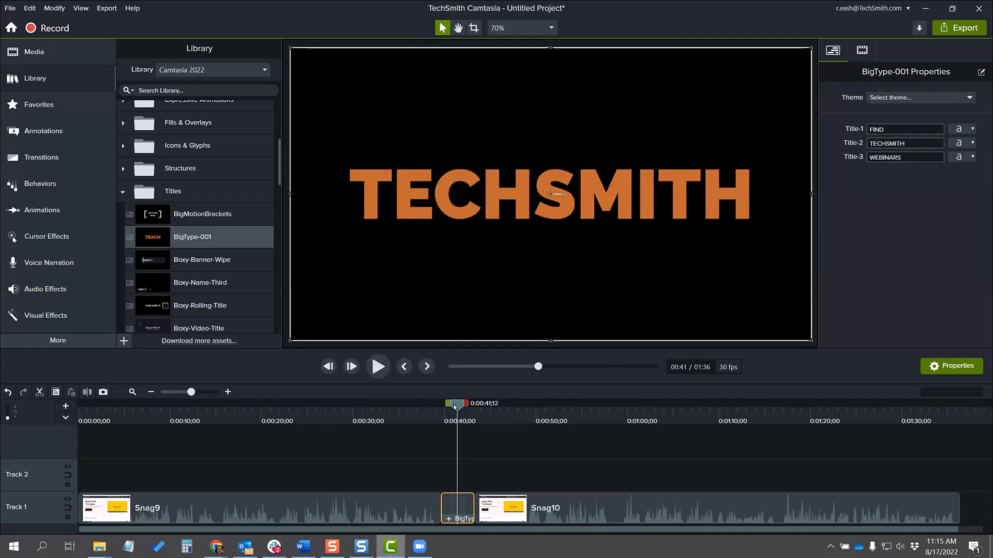
# Step: Play the project from about 0:36 through the title into Snag10, and return the playhead to about 0:37
pyautogui.moveTo(449, 409); pyautogui.dragTo(412, 428)
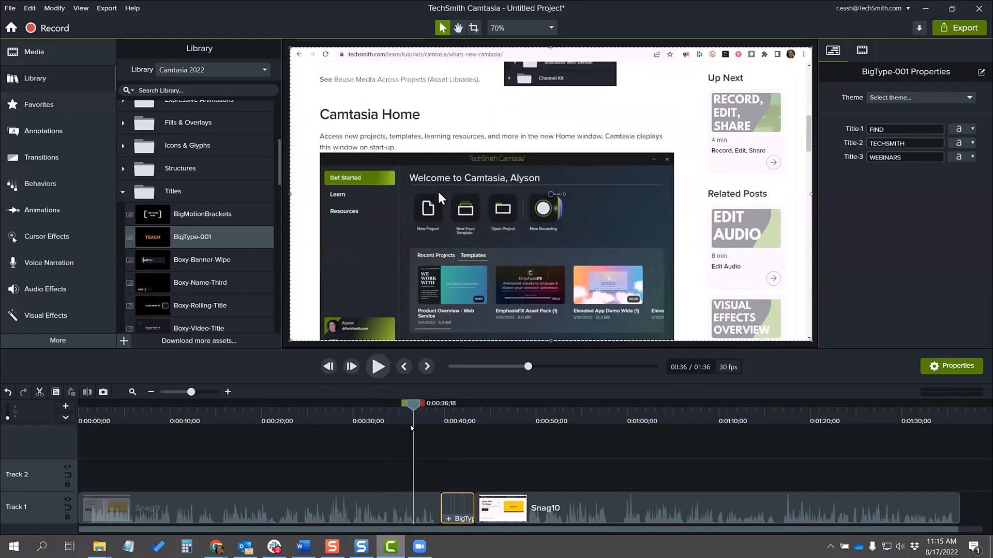
pyautogui.click(378, 367)
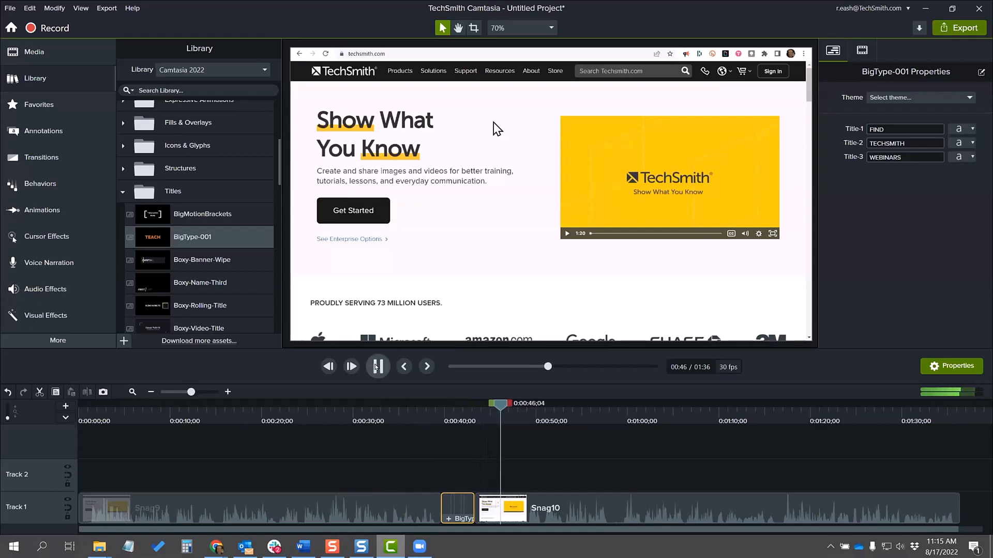
pyautogui.click(375, 368)
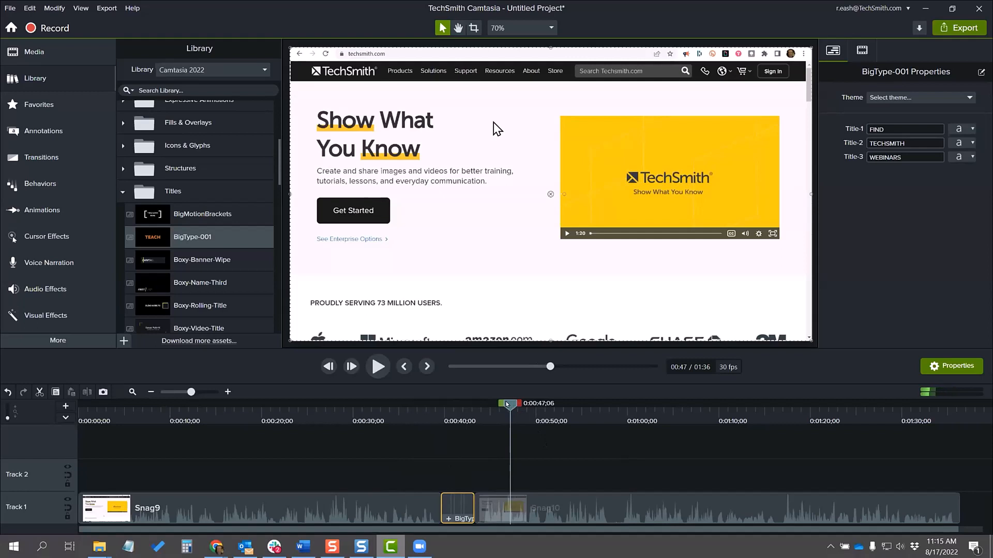
pyautogui.moveTo(508, 403); pyautogui.dragTo(440, 404)
pyautogui.click(427, 426)
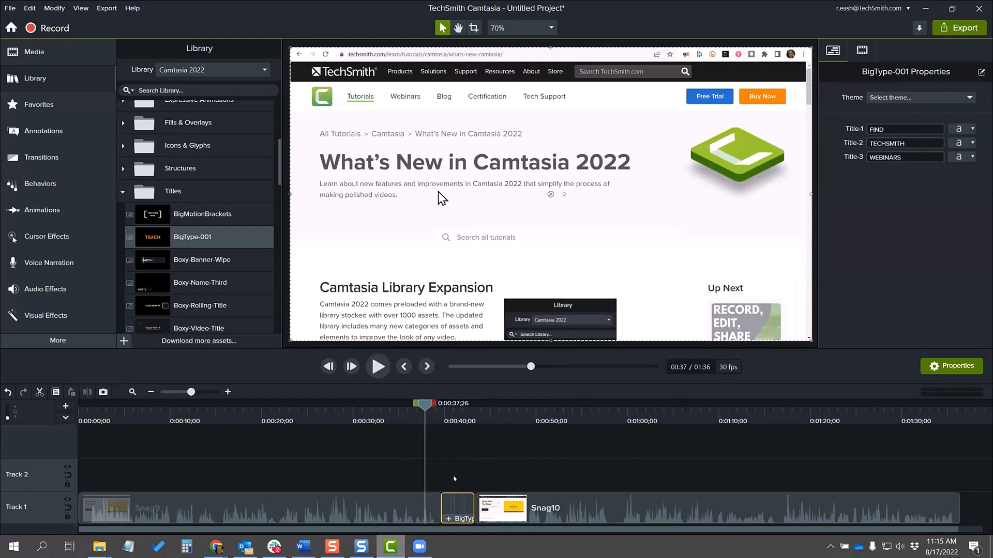
# Step: Review the project's available export destinations, scrub back to about 0:34 and display the media bin
pyautogui.click(959, 30)
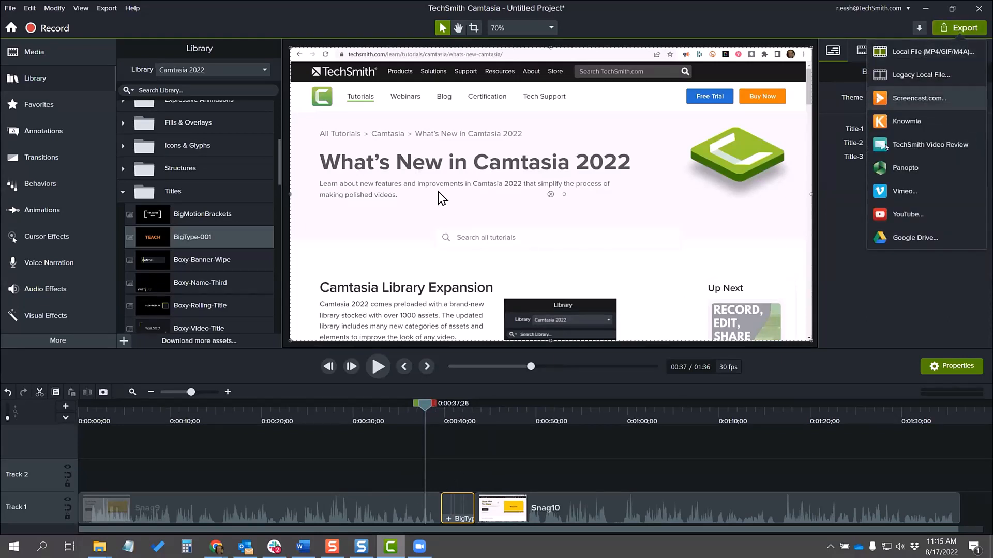
pyautogui.click(848, 301)
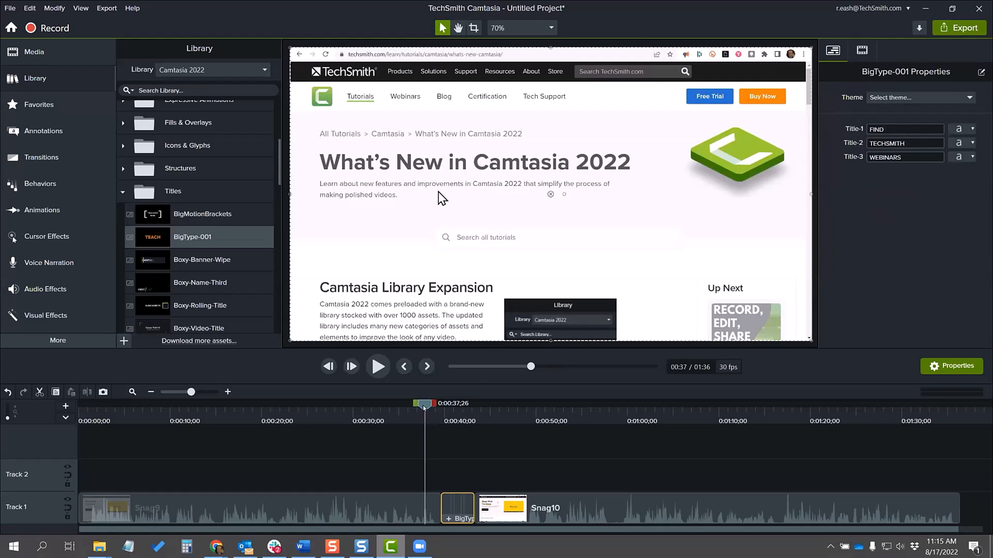
pyautogui.moveTo(425, 407); pyautogui.dragTo(388, 416)
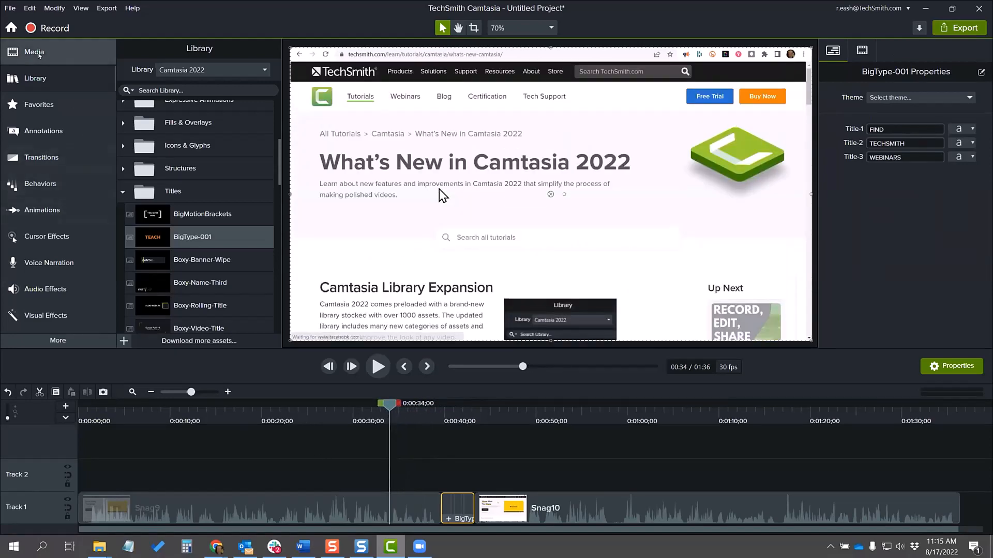
pyautogui.click(32, 52)
# Step: Switch to Snagit Editor, open its share preferences and look up the Camtasia entry on the web page of additional share destinations
pyautogui.click(361, 546)
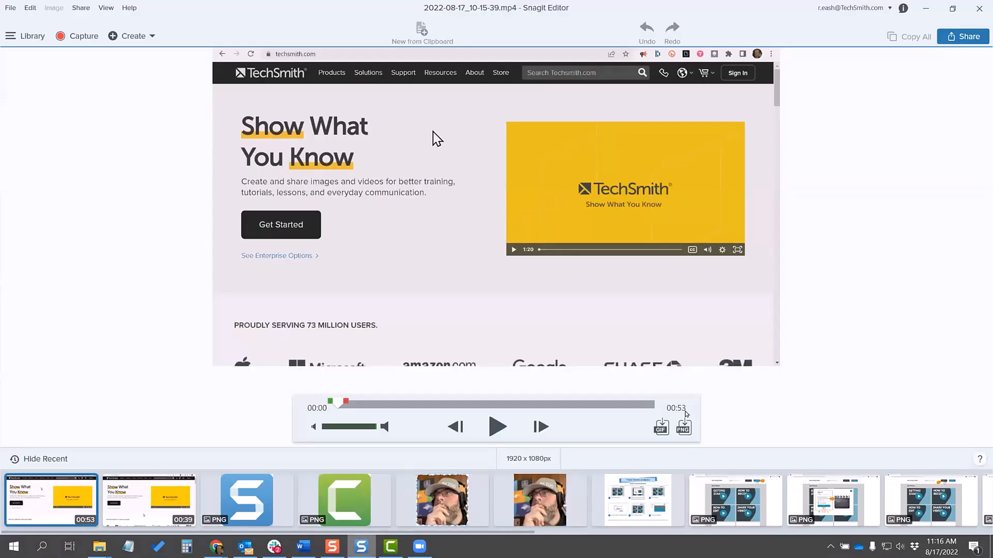
pyautogui.click(960, 37)
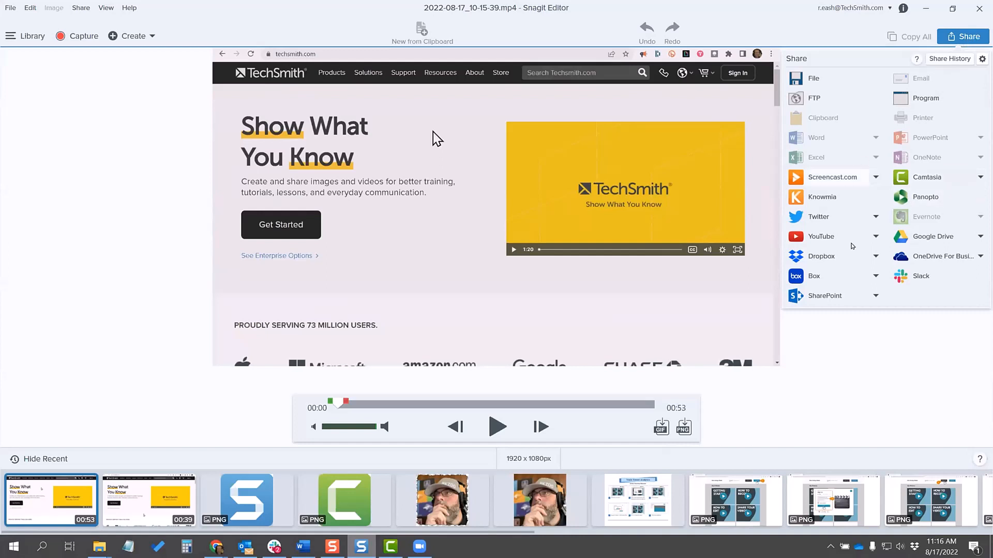
pyautogui.click(982, 60)
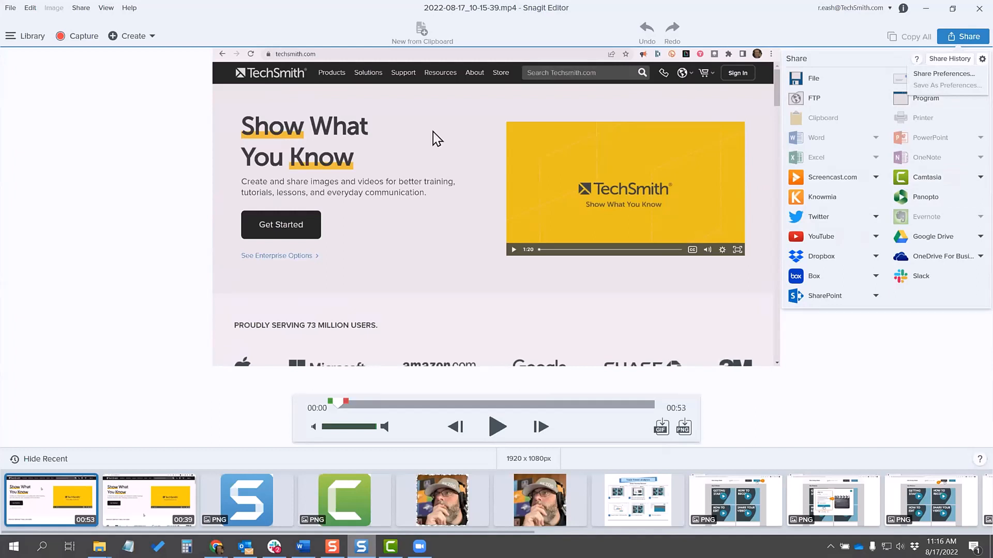
pyautogui.click(947, 78)
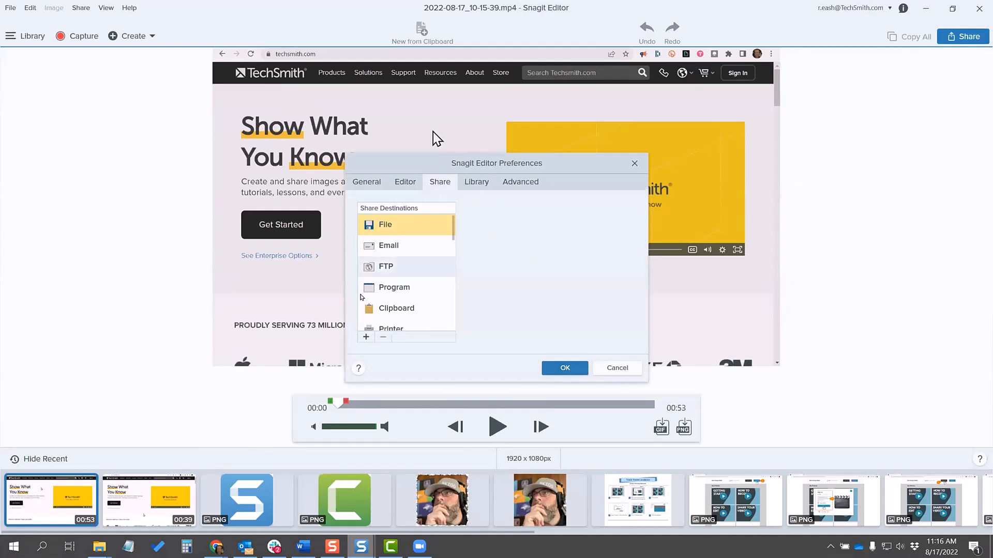
pyautogui.scroll(-2, 395, 266)
pyautogui.scroll(2, 394, 266)
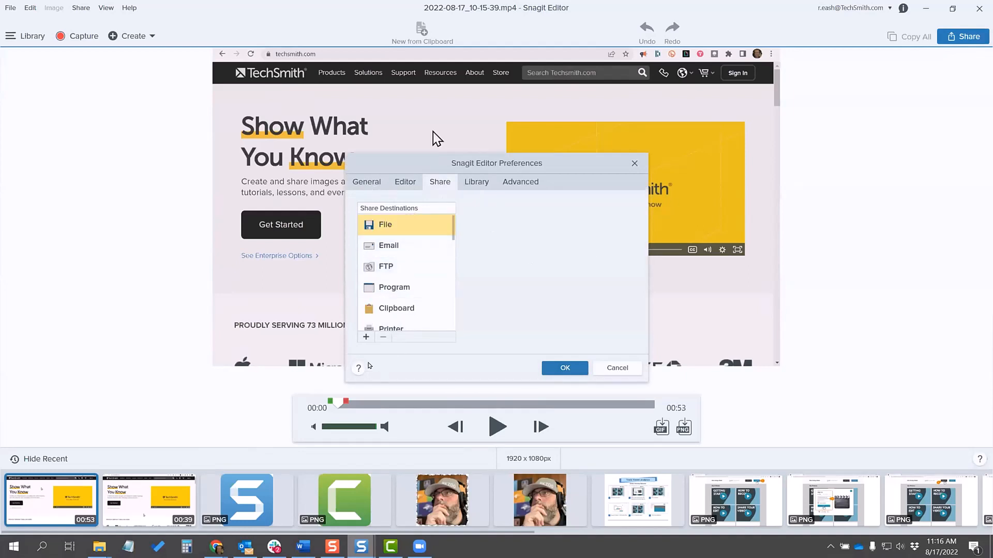
pyautogui.click(365, 338)
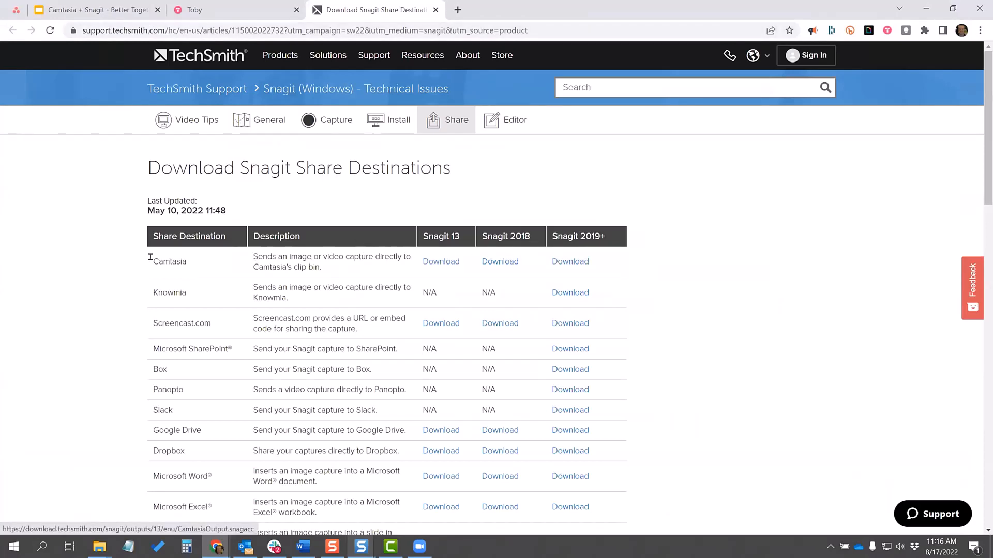
pyautogui.moveTo(148, 259); pyautogui.dragTo(187, 262)
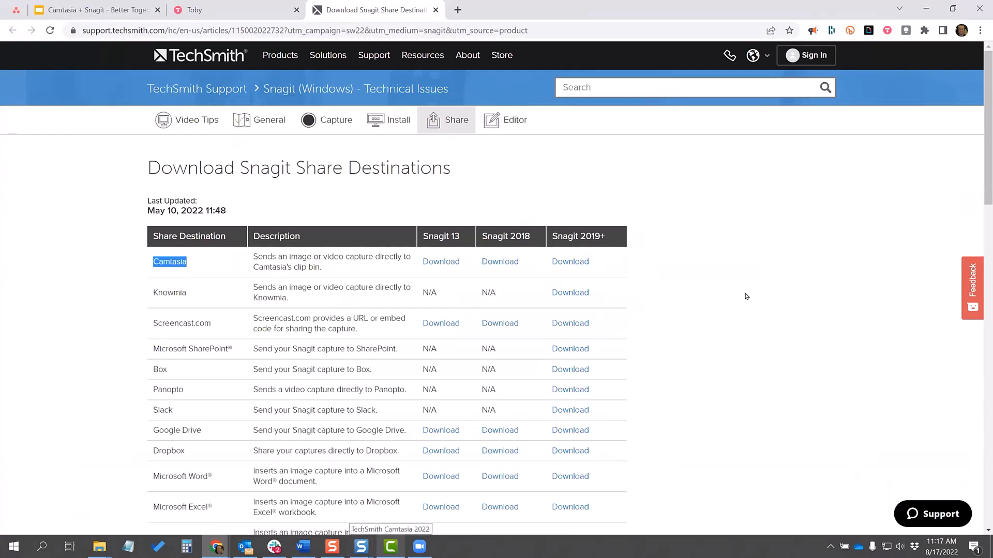
# Step: Return to Snagit Editor's preferences, inspect the Camtasia share destination, accept the dialog and review the recording's available share destinations
pyautogui.moveTo(361, 547)
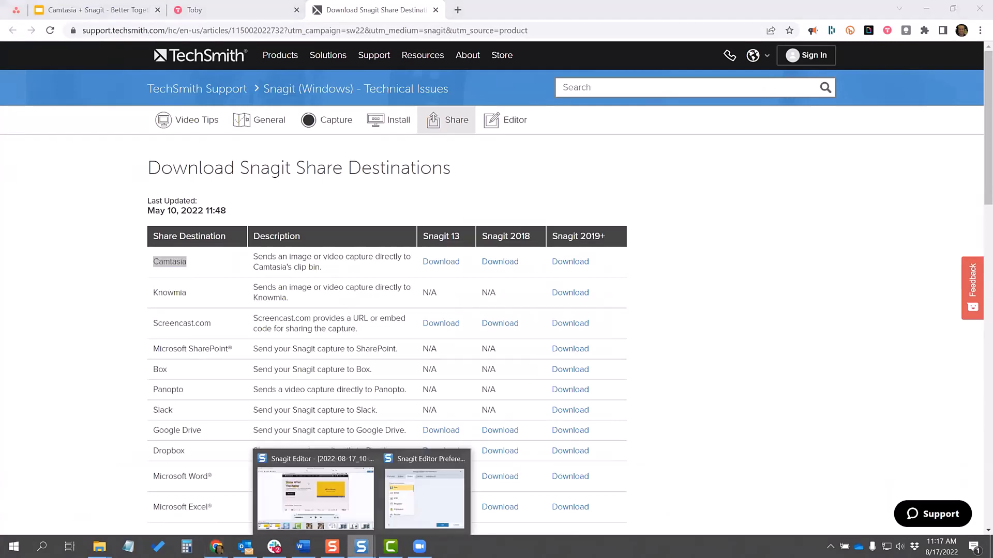
pyautogui.click(362, 481)
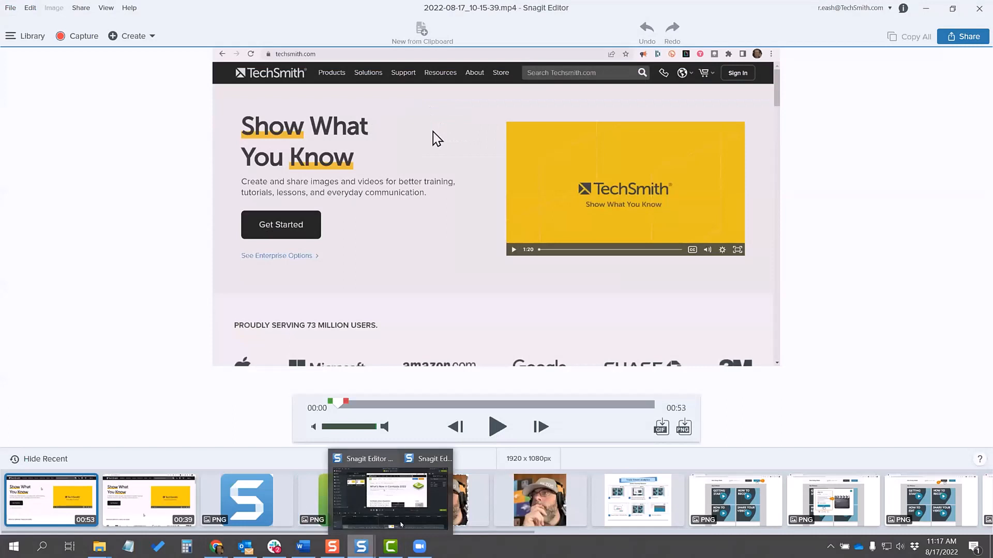
pyautogui.click(429, 489)
pyautogui.scroll(-5, 397, 270)
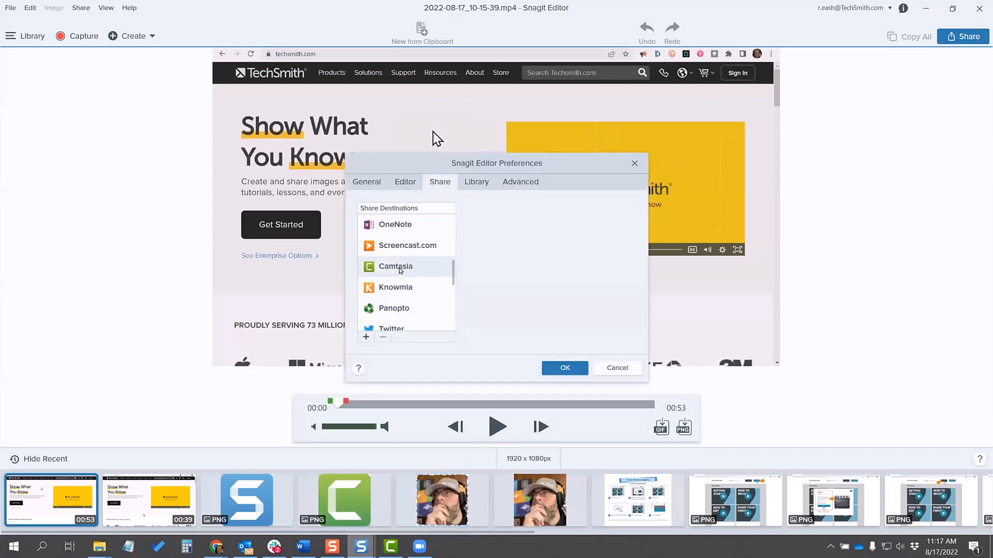
pyautogui.scroll(3, 399, 270)
pyautogui.scroll(-2, 409, 272)
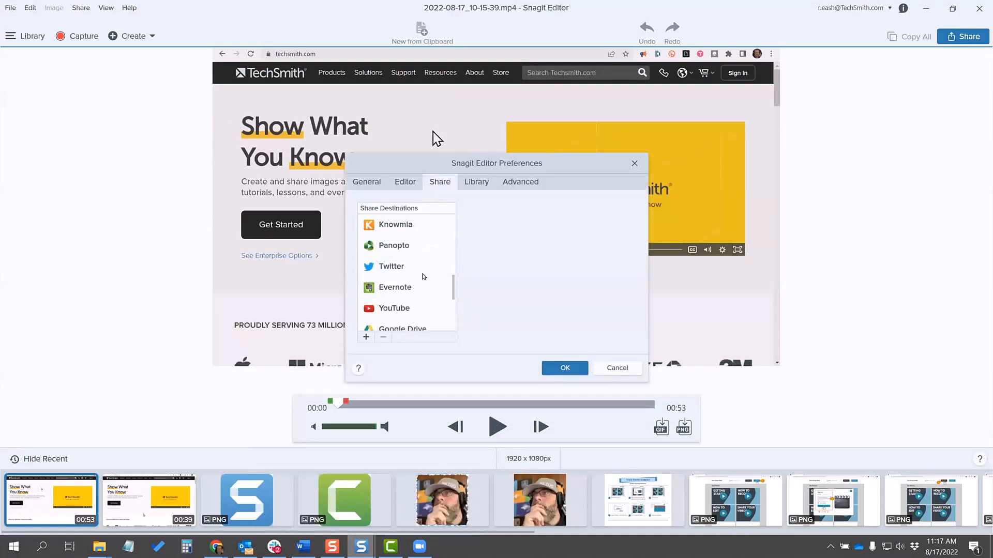
pyautogui.scroll(2, 421, 273)
pyautogui.scroll(-1, 420, 273)
pyautogui.scroll(-1, 418, 270)
pyautogui.scroll(1, 417, 268)
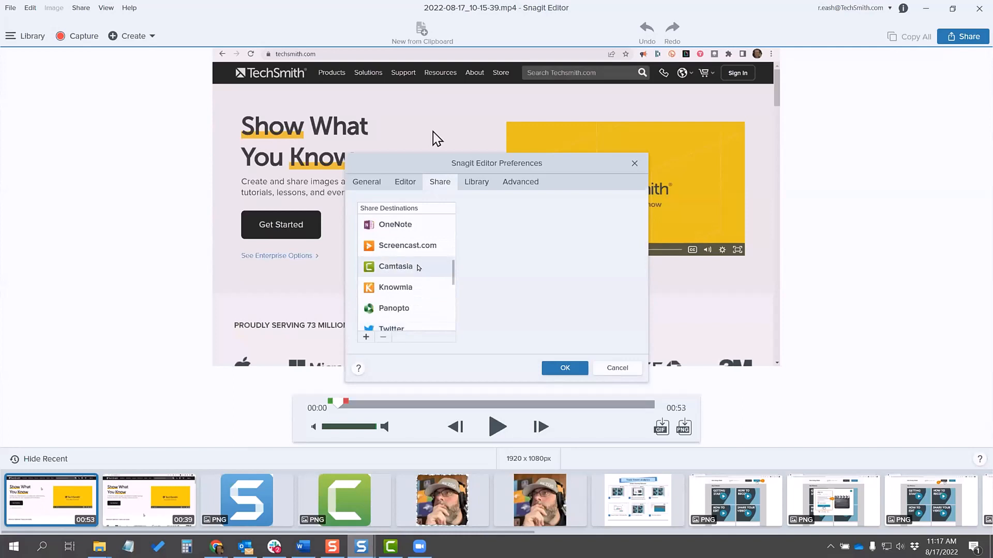
pyautogui.click(418, 268)
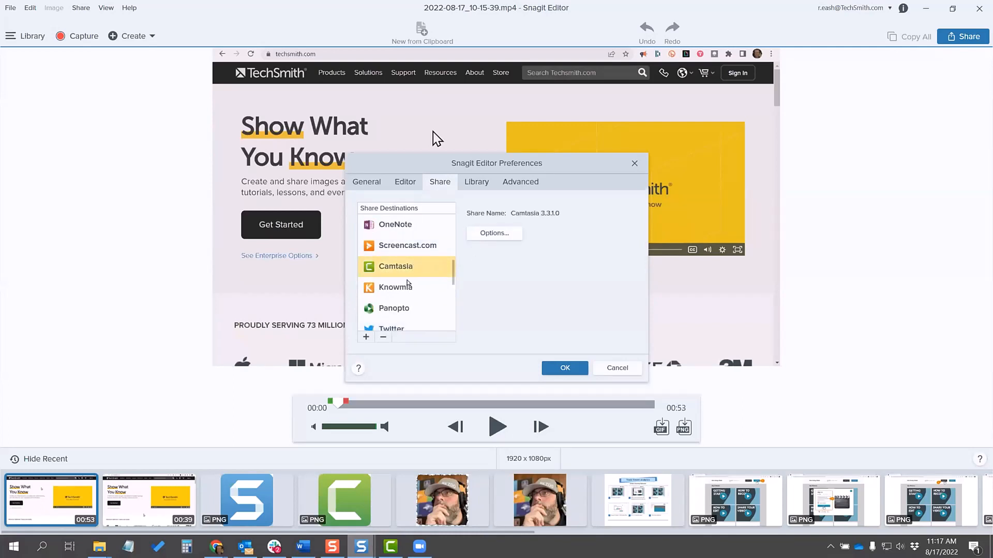
pyautogui.click(569, 370)
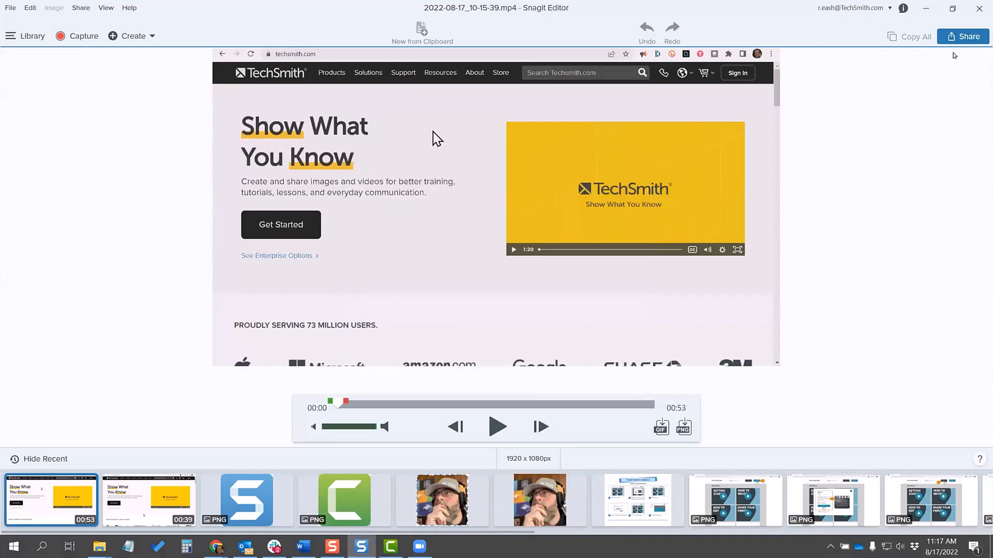
pyautogui.click(959, 39)
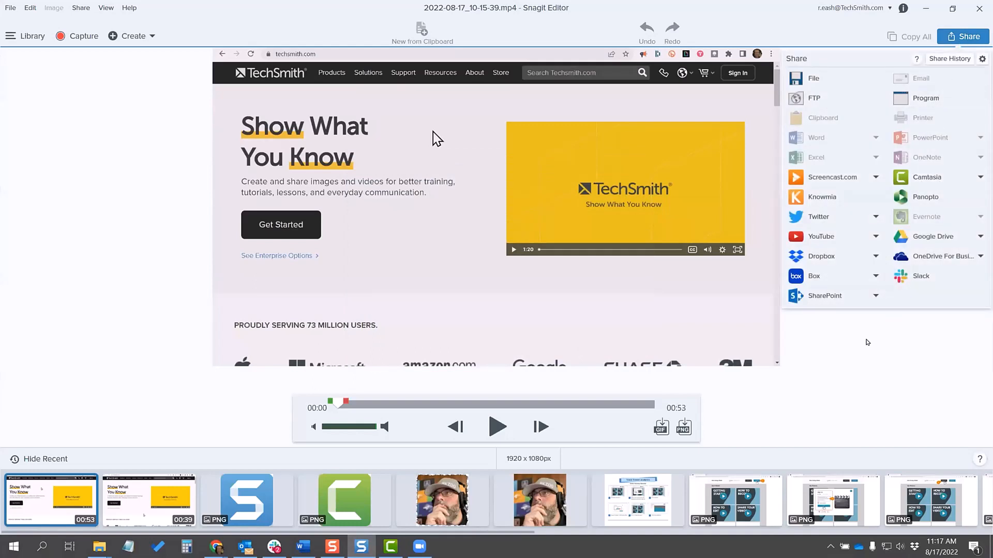
pyautogui.click(864, 341)
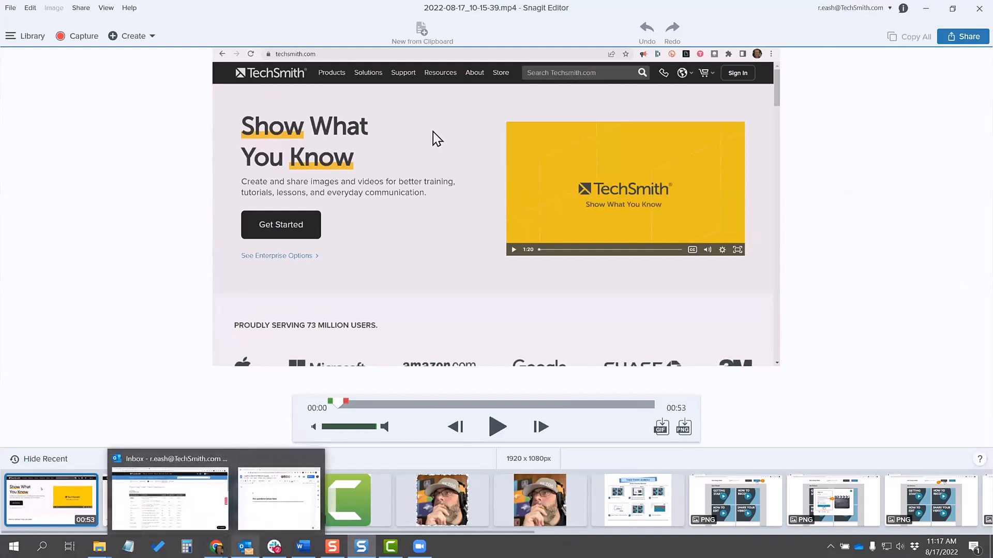
# Step: Switch to Camtasia, begin saving the project under a new name and choose the Downloads folder as its location
pyautogui.moveTo(391, 546)
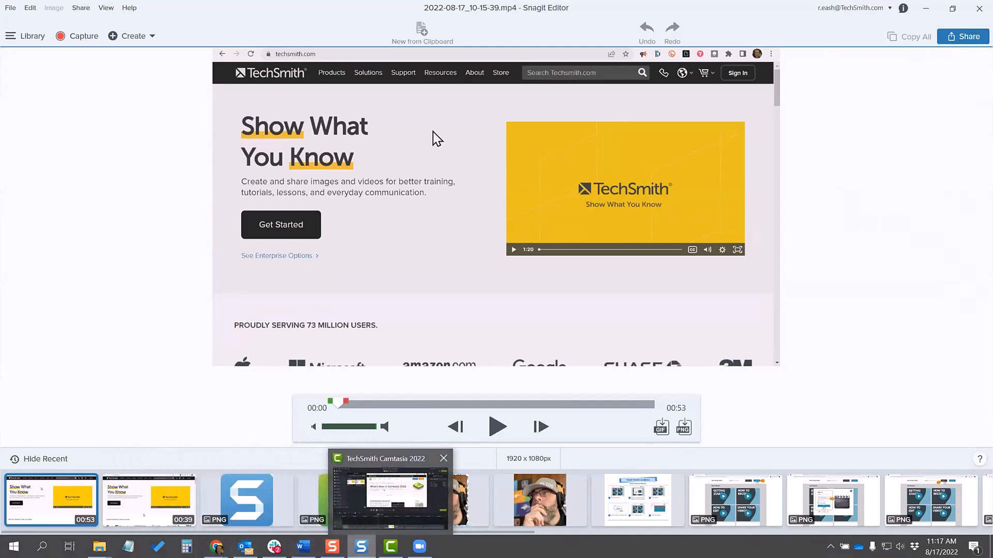
pyautogui.click(437, 521)
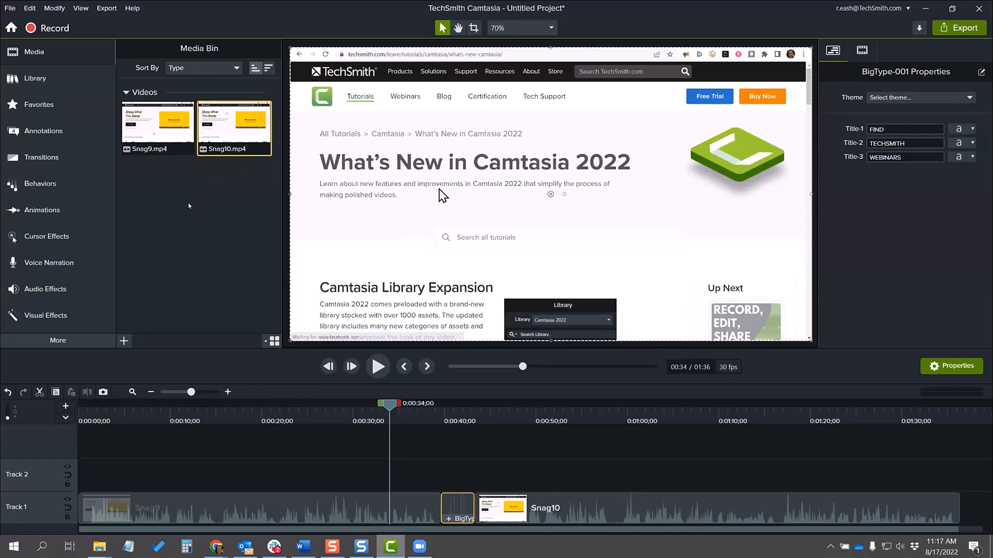
pyautogui.click(9, 7)
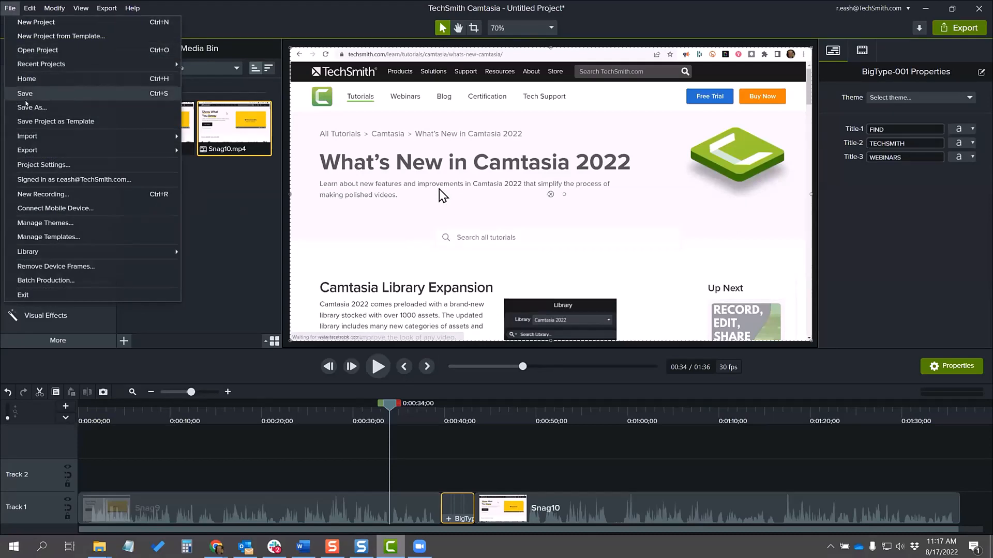
pyautogui.click(28, 108)
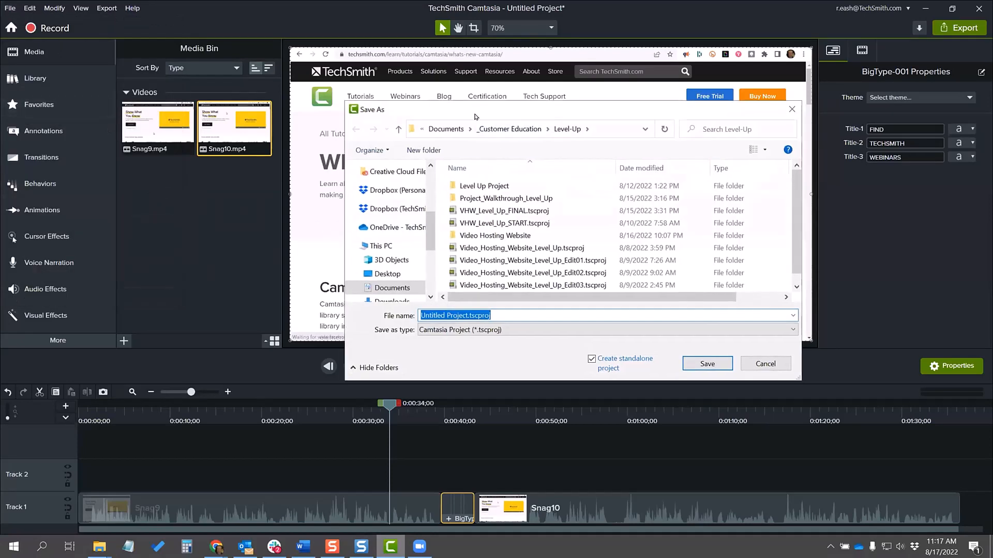
pyautogui.click(462, 139)
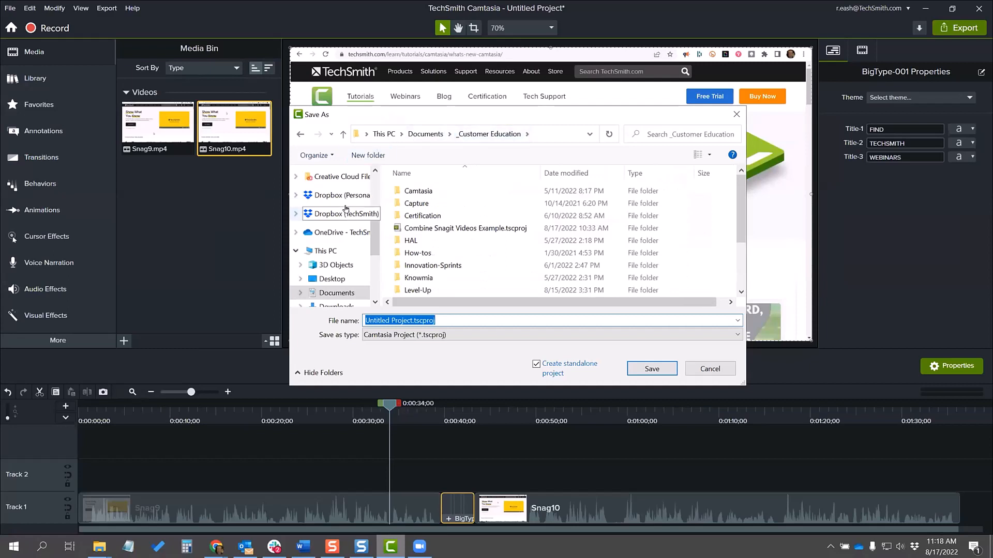
pyautogui.scroll(4, 340, 210)
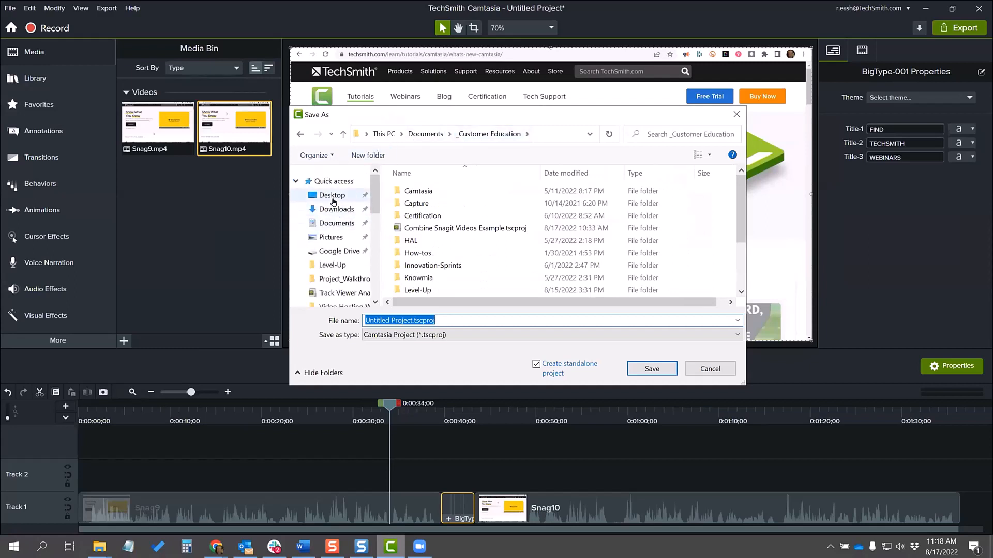
pyautogui.click(332, 197)
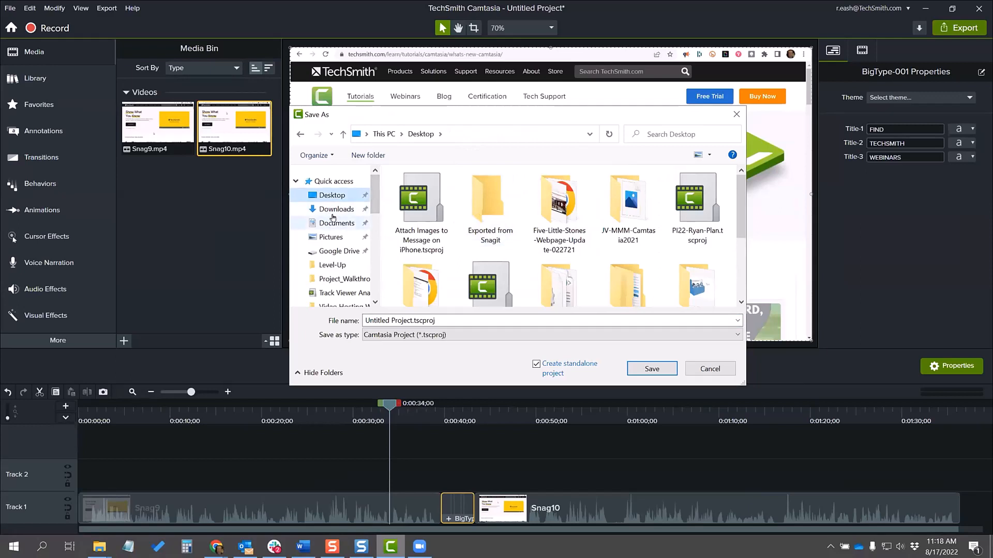
pyautogui.click(316, 210)
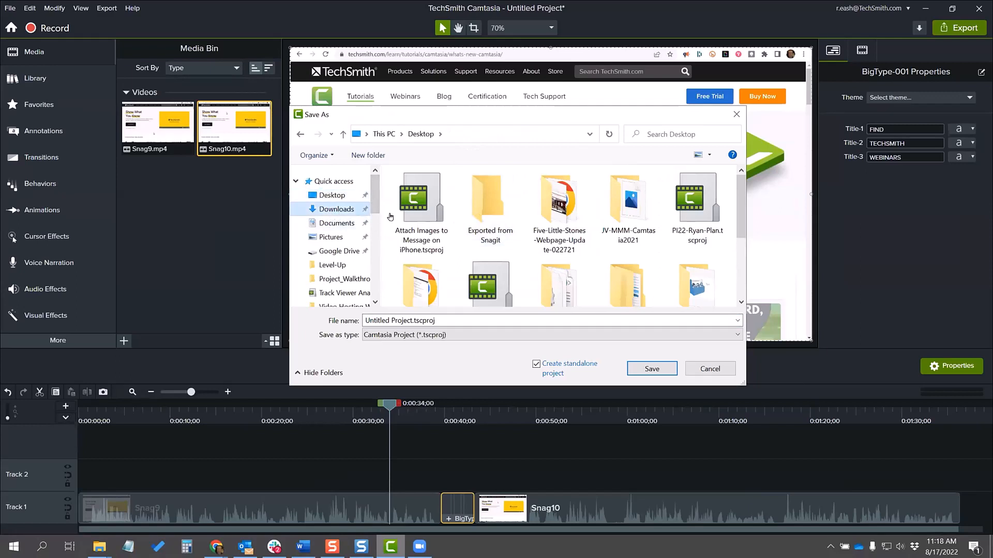
# Step: Create a new folder named Webinar Stuff in Downloads and open it
pyautogui.click(368, 156)
pyautogui.write('weBINAR')
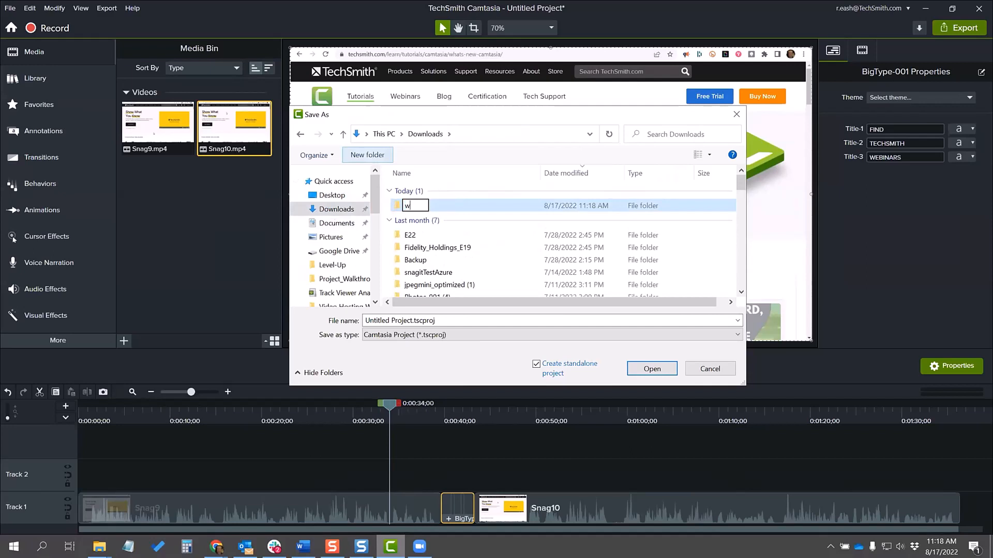
pyautogui.press('BackSpace')
pyautogui.press('BackSpace')
pyautogui.press('BackSpace')
pyautogui.press('BackSpace')
pyautogui.press('BackSpace')
pyautogui.press('BackSpace')
pyautogui.press('BackSpace')
pyautogui.write('Webinar Stuff')
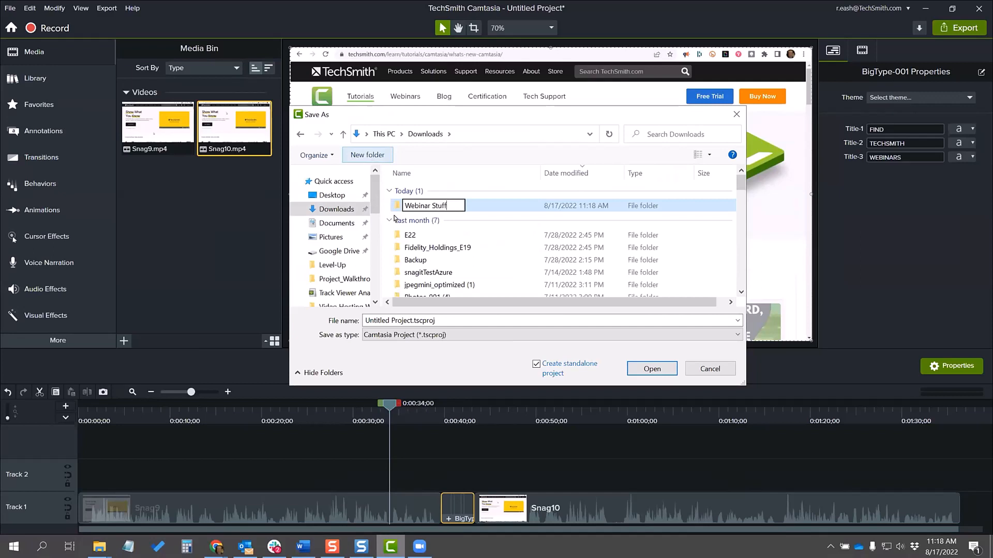
pyautogui.click(396, 209)
pyautogui.doubleClick(395, 207)
# Step: Save the project as Combine Snagit Videos in the Webinar Stuff folder and dismiss the project files notice
pyautogui.click(398, 320)
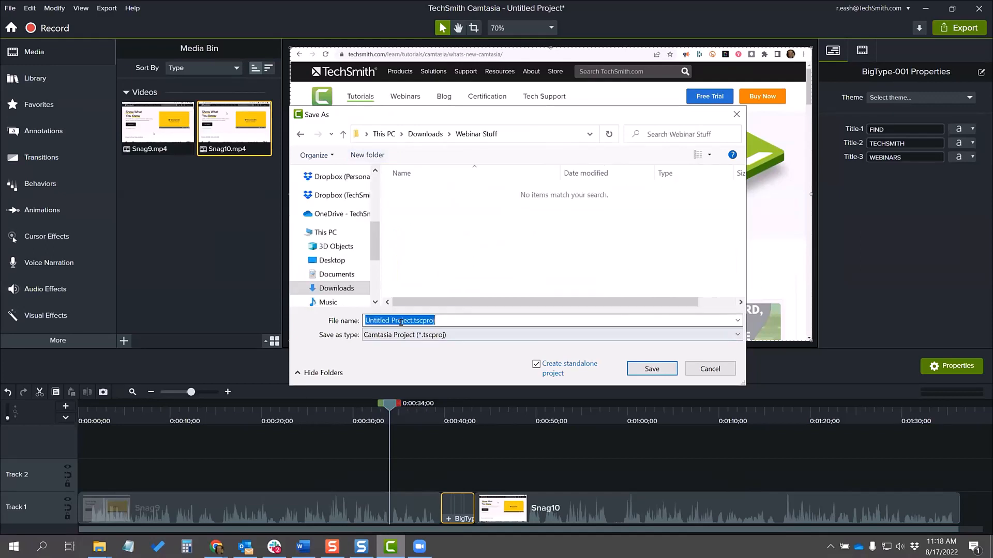
pyautogui.write('Com')
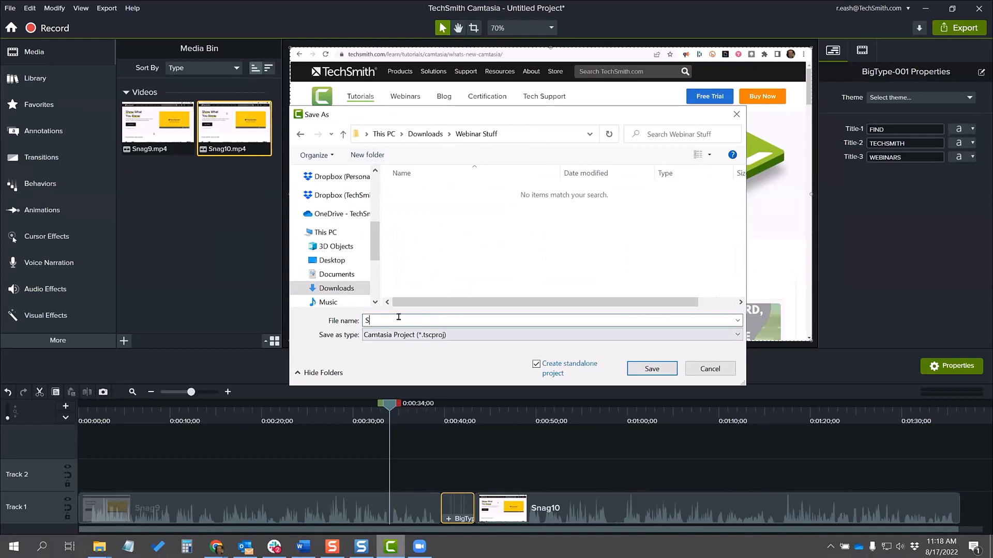
pyautogui.write('bine C')
pyautogui.press('BackSpace')
pyautogui.write('Snagit Videos')
pyautogui.click(647, 370)
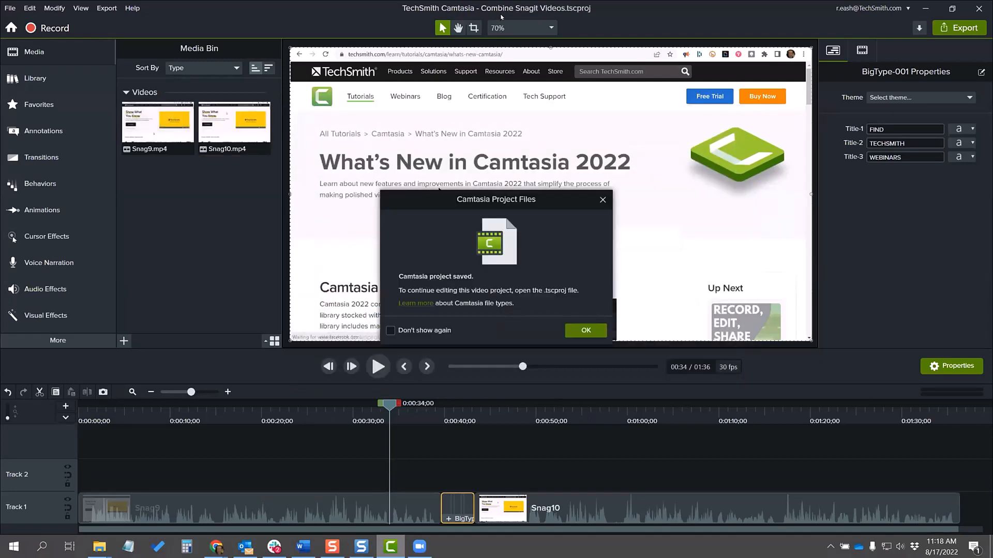
pyautogui.click(581, 325)
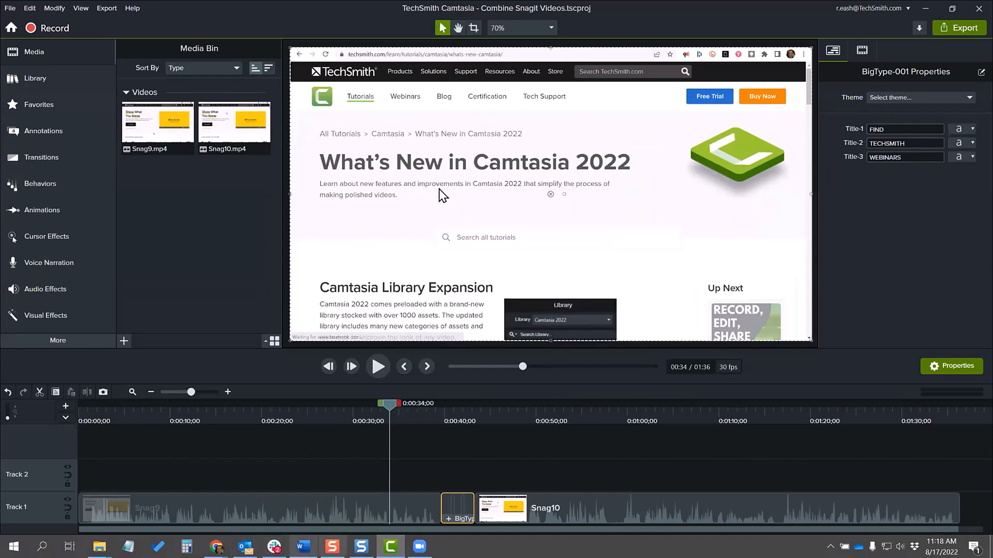
# Step: Switch to Snagit Editor, open the blue Snagit logo image from the recent captures and share it to Camtasia
pyautogui.click(361, 547)
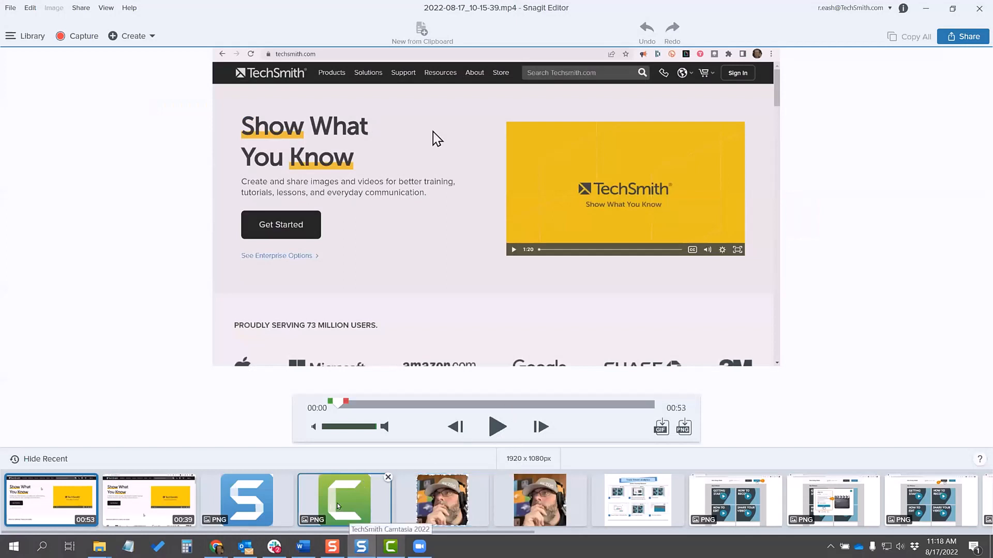
pyautogui.click(239, 502)
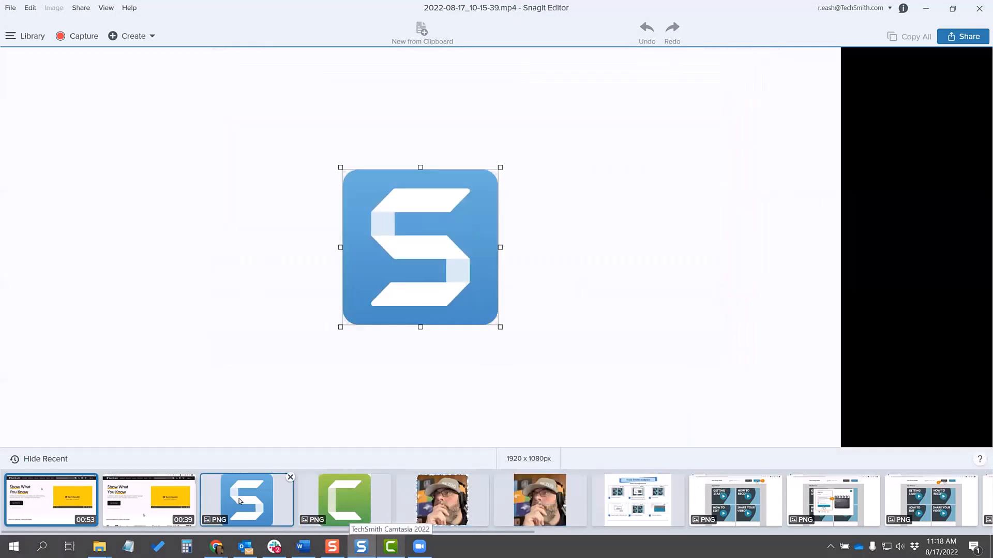
pyautogui.click(960, 37)
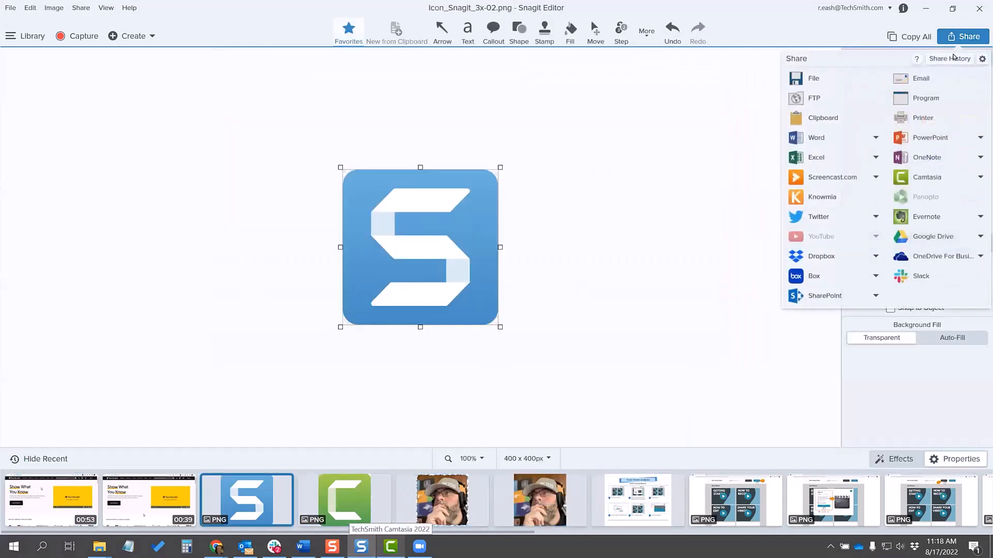
pyautogui.click(613, 333)
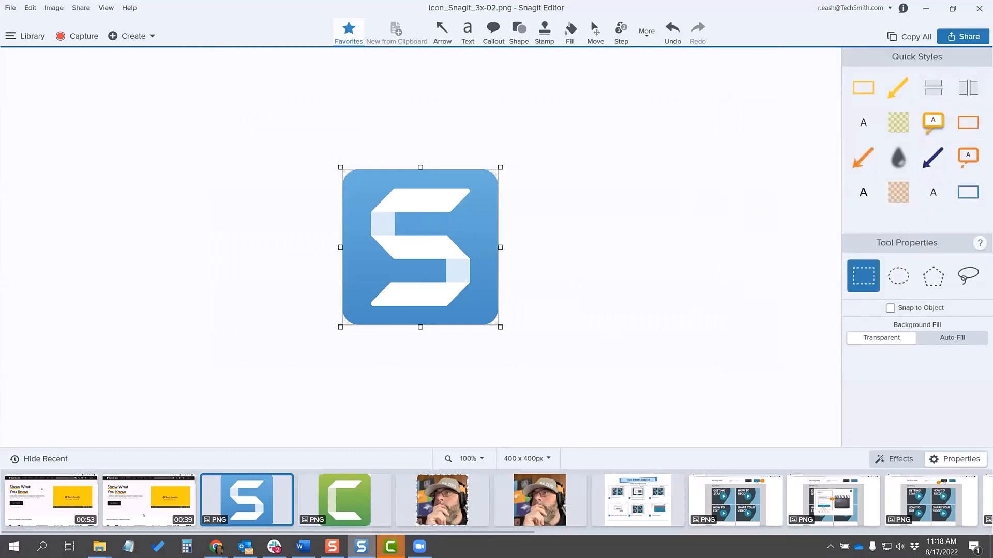
# Step: Switch to Camtasia and save the project with the newly added blue Snagit logo image
pyautogui.click(391, 547)
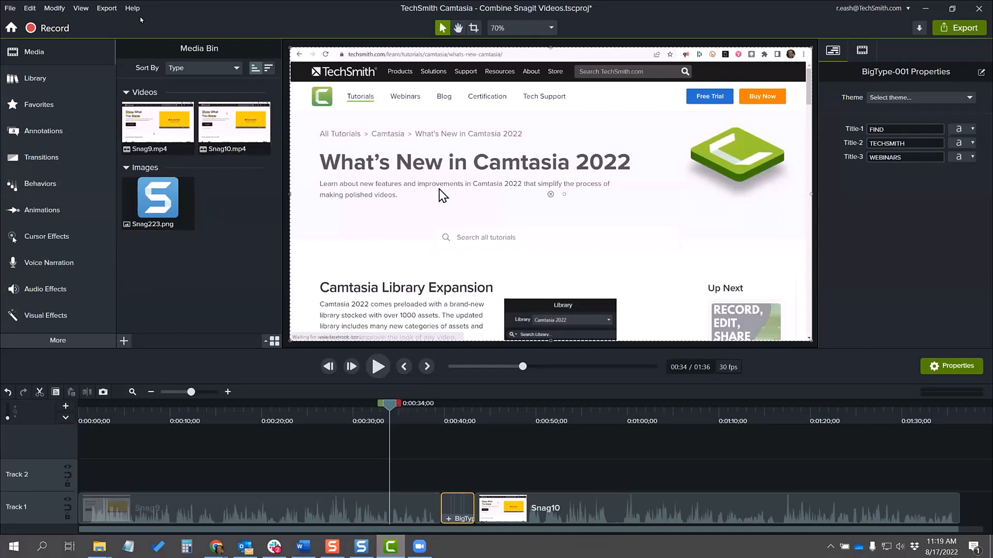
pyautogui.click(10, 8)
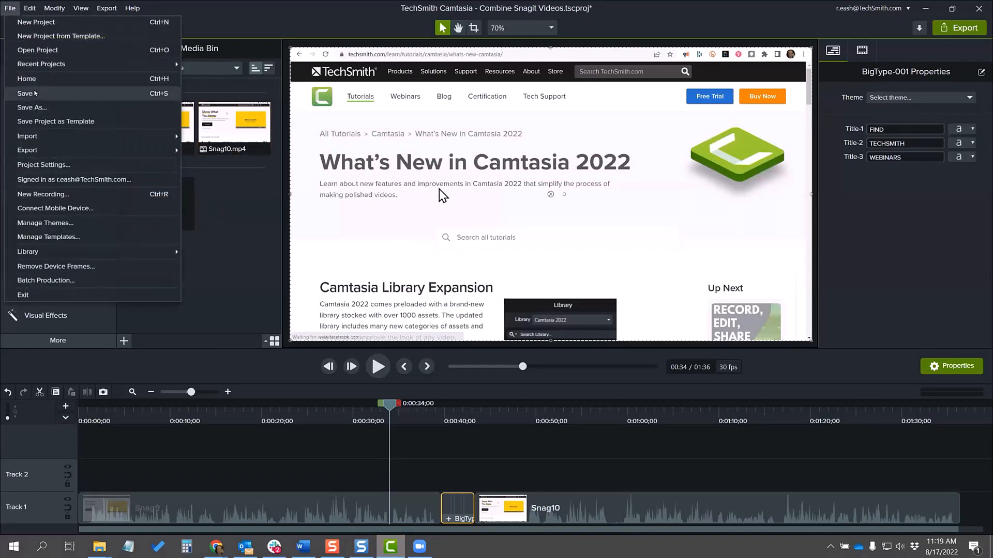
pyautogui.click(35, 93)
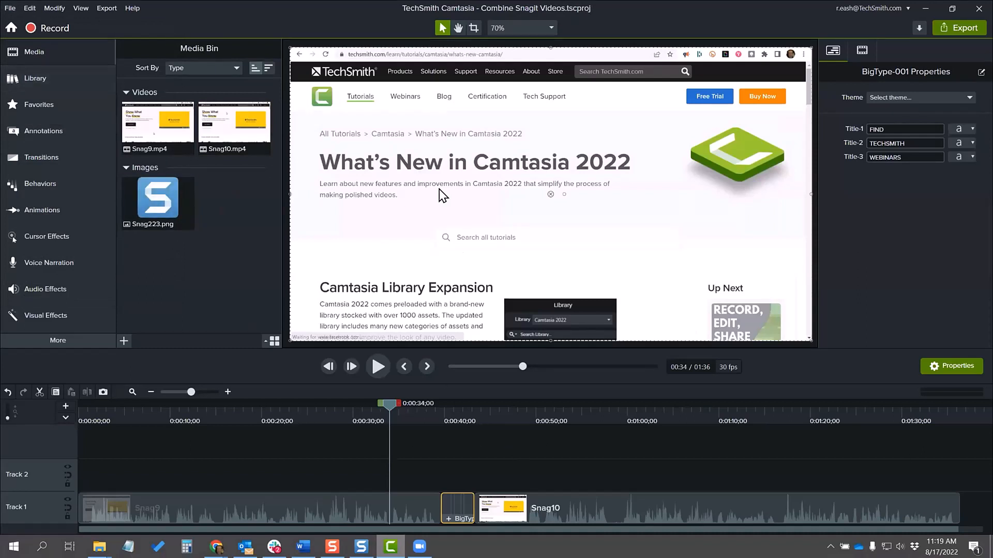
# Step: Switch to File Explorer, open the Combine Snagit Videos.tscproj folder in Webinar Stuff, and move its window aside to examine the stored media files
pyautogui.hotkey('alt', 'Tab')
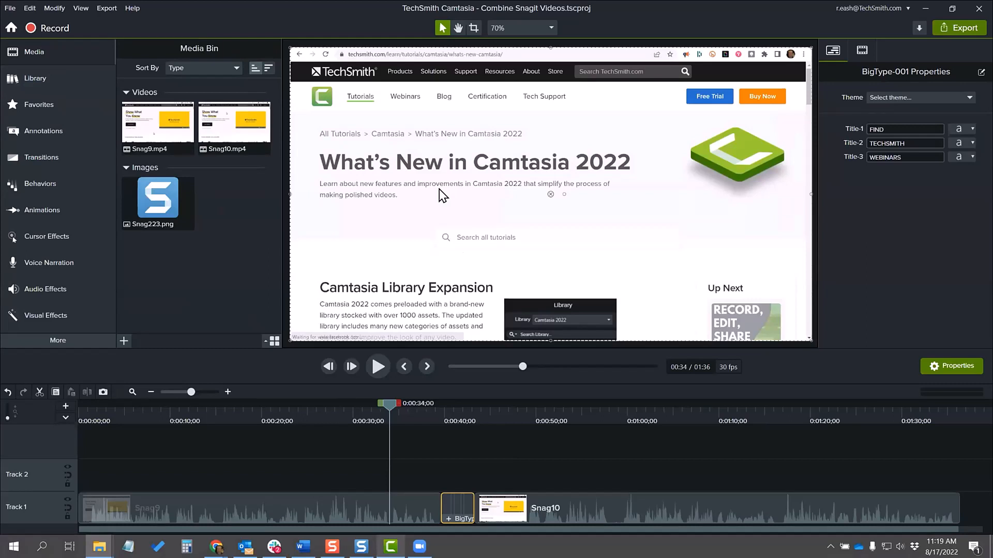
pyautogui.hotkey('alt', 'Tab')
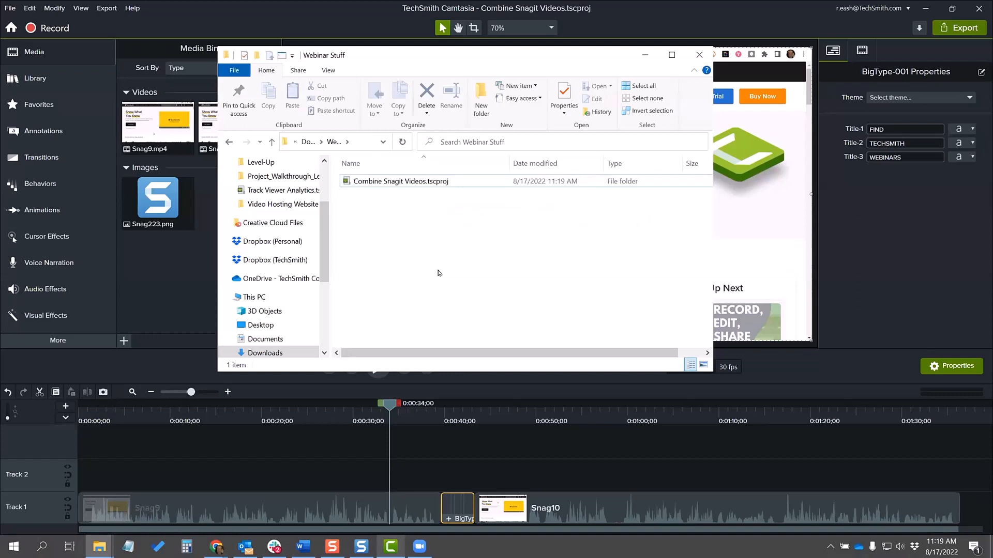
pyautogui.click(346, 184)
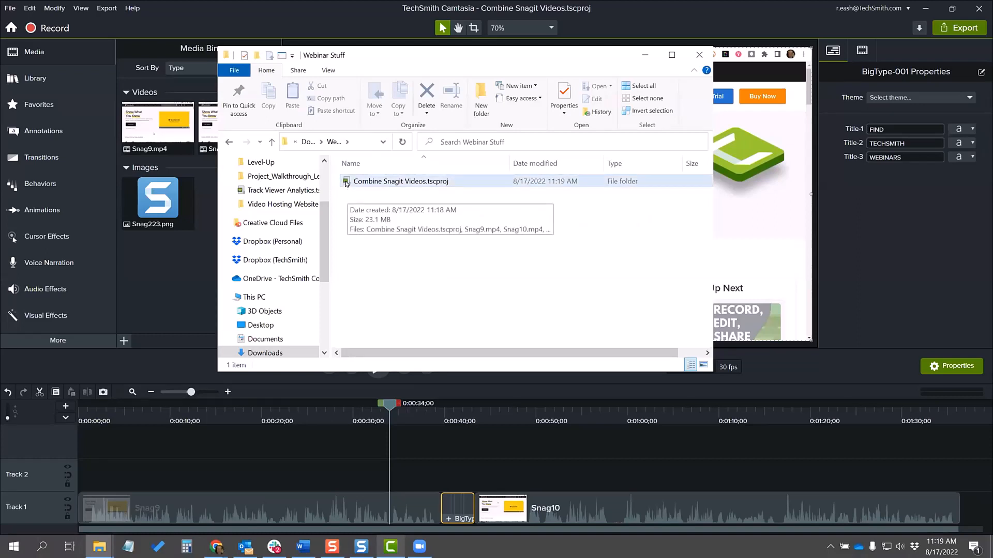
pyautogui.doubleClick(346, 182)
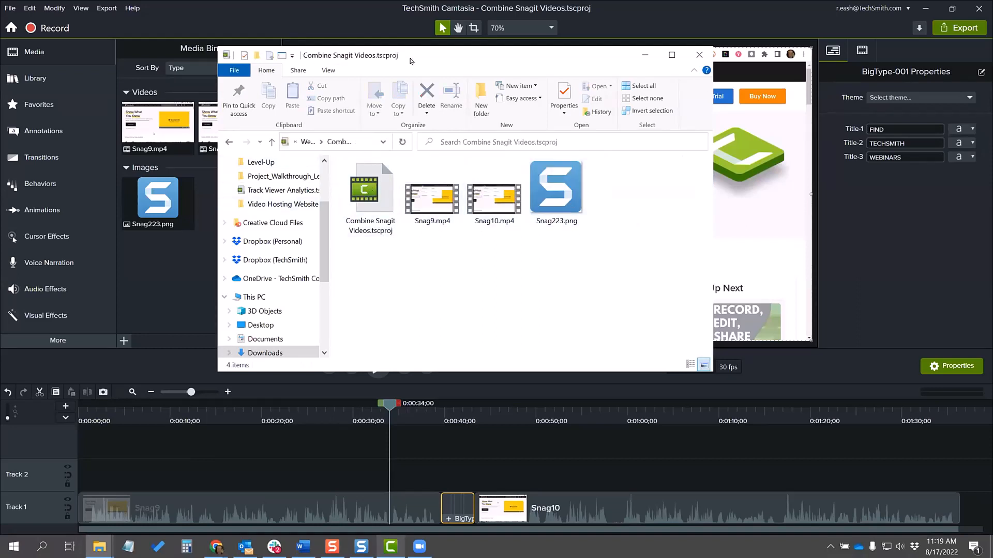
pyautogui.moveTo(429, 60); pyautogui.dragTo(582, 69)
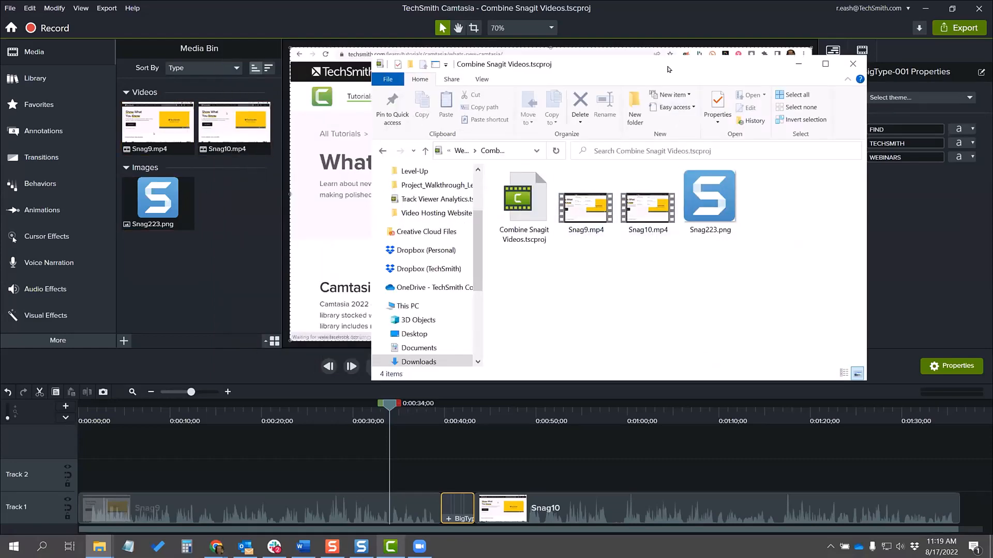
pyautogui.moveTo(667, 68); pyautogui.dragTo(752, 26)
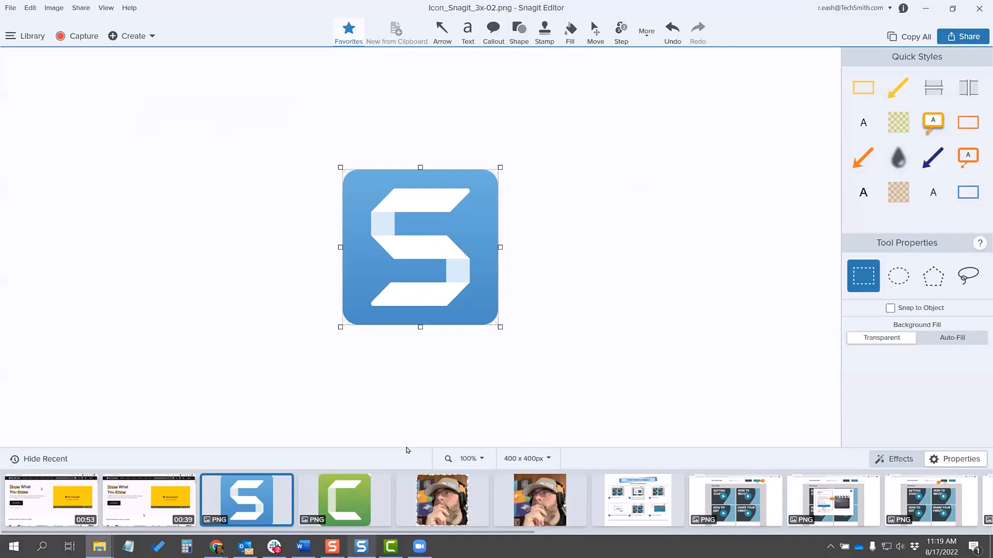
# Step: Switch to Snagit Editor, share the green Camtasia logo image to Camtasia, and return to Camtasia
pyautogui.click(346, 512)
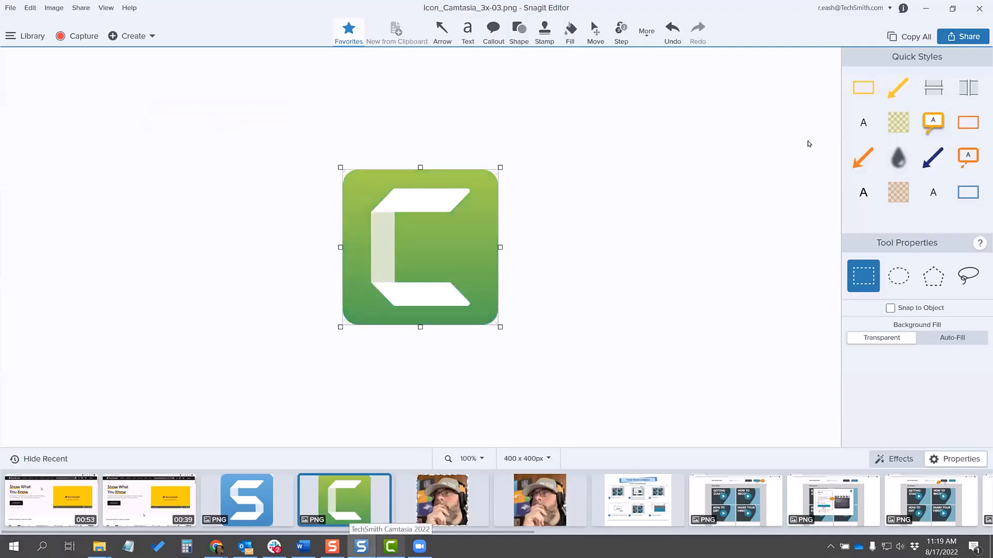
pyautogui.click(954, 37)
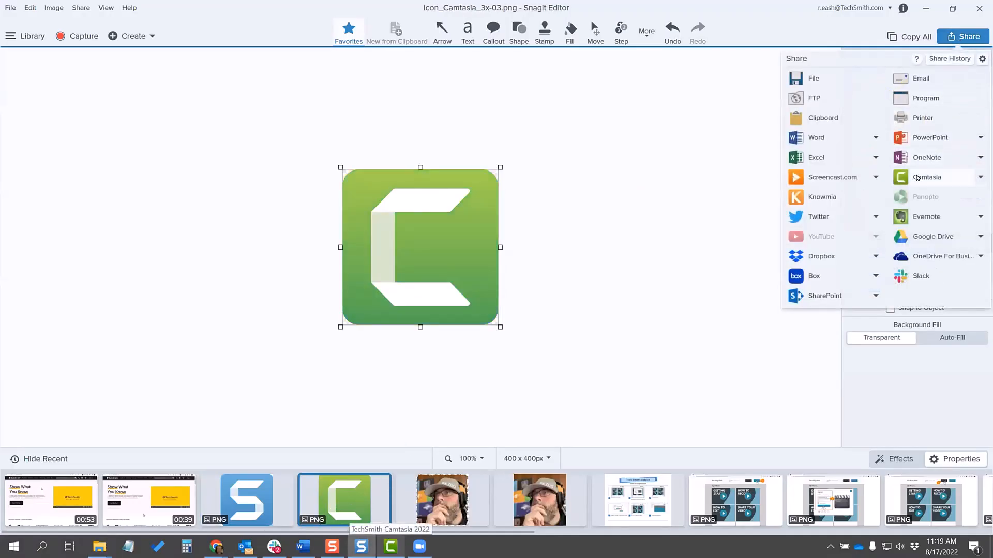
pyautogui.click(920, 177)
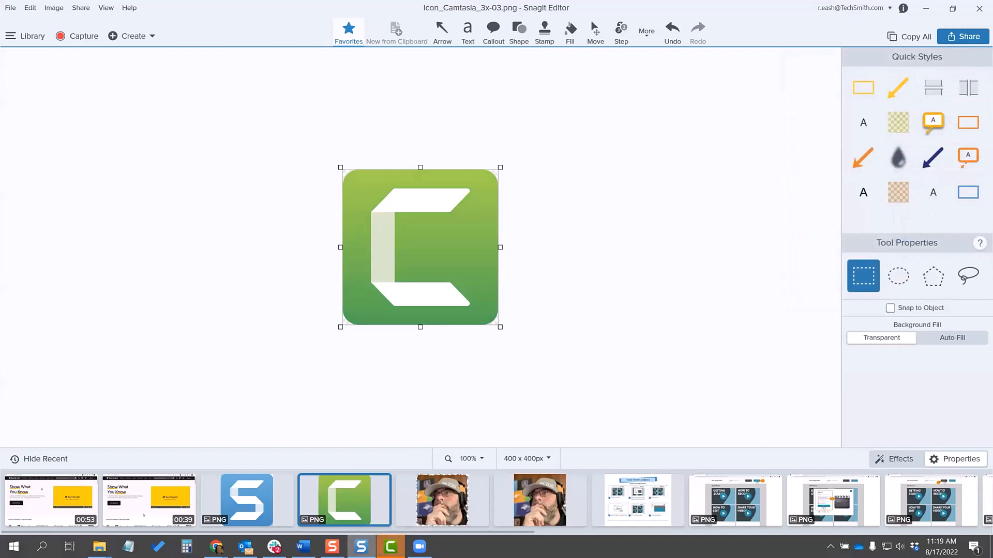
pyautogui.click(386, 547)
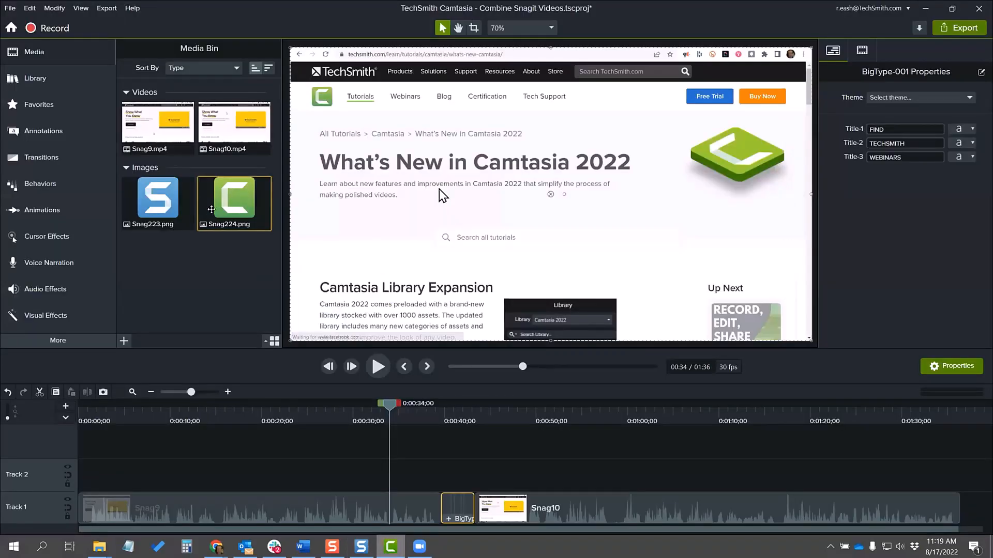
# Step: Check the project folder in File Explorer for the green logo image, and save the project in Camtasia
pyautogui.moveTo(102, 545)
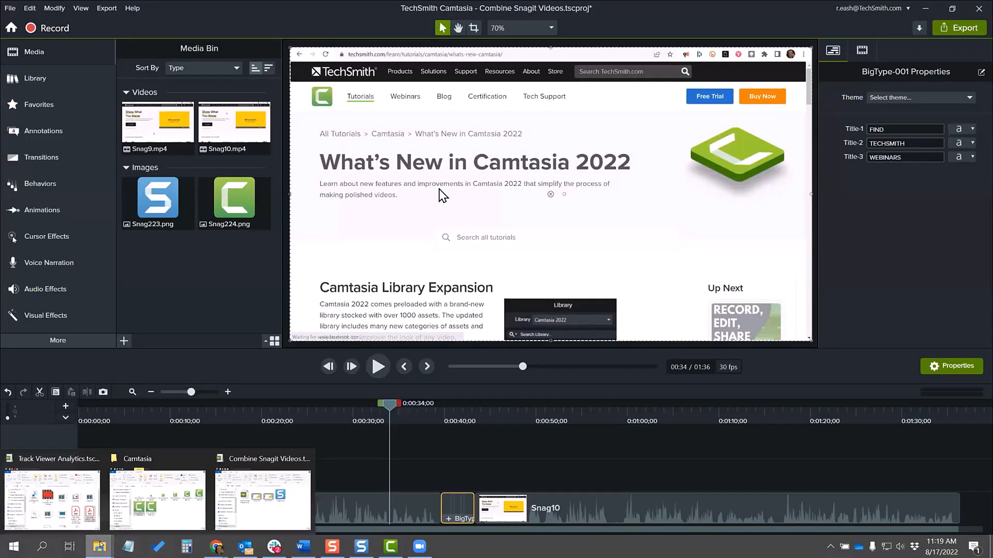
pyautogui.click(274, 514)
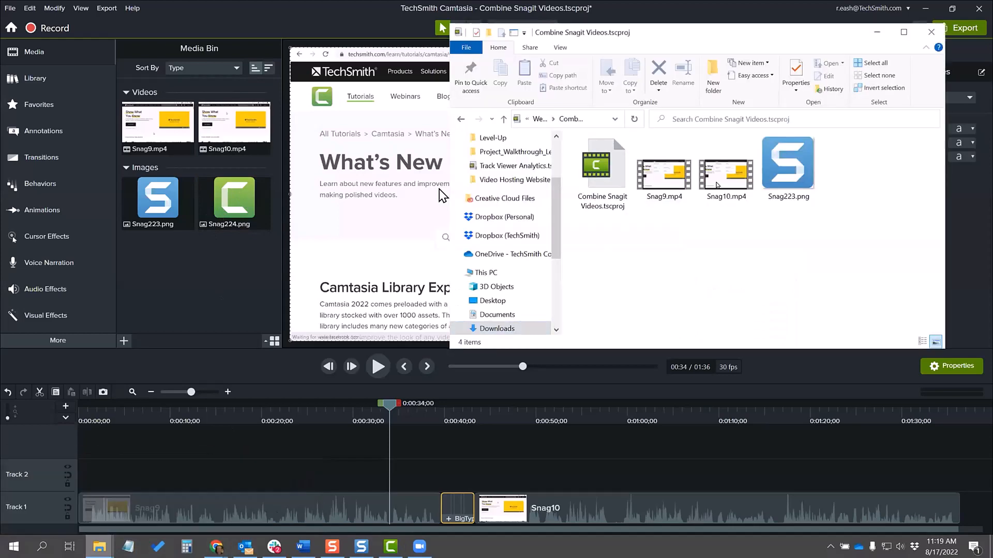
pyautogui.click(437, 32)
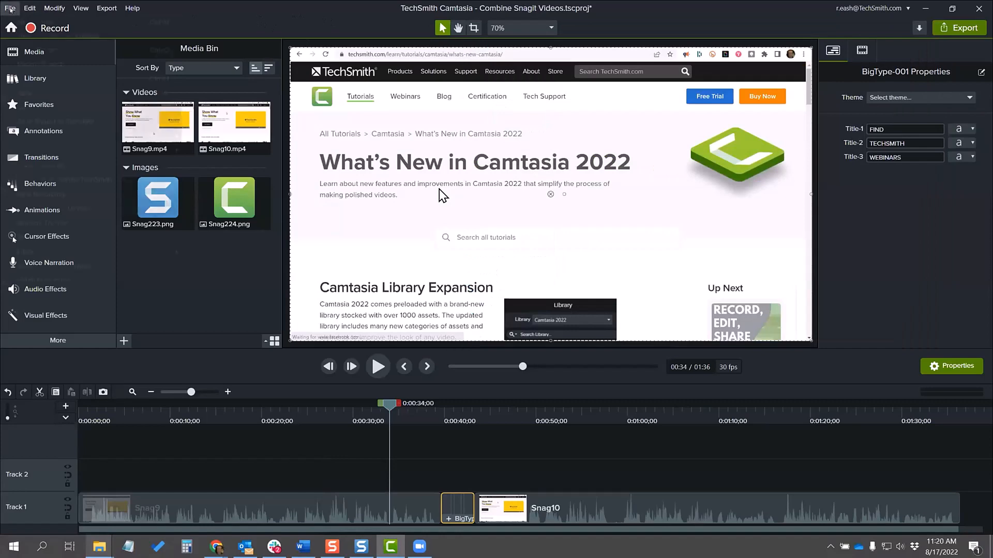
pyautogui.click(10, 9)
pyautogui.click(29, 94)
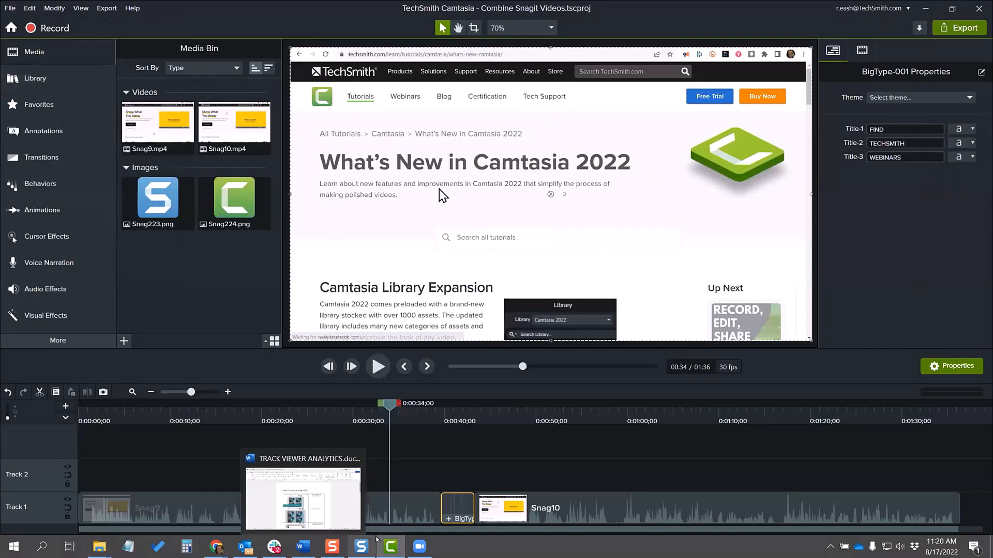
# Step: Switch to File Explorer to examine the Combine Snagit Videos.tscproj folder's files after saving, and return to Camtasia
pyautogui.moveTo(99, 547)
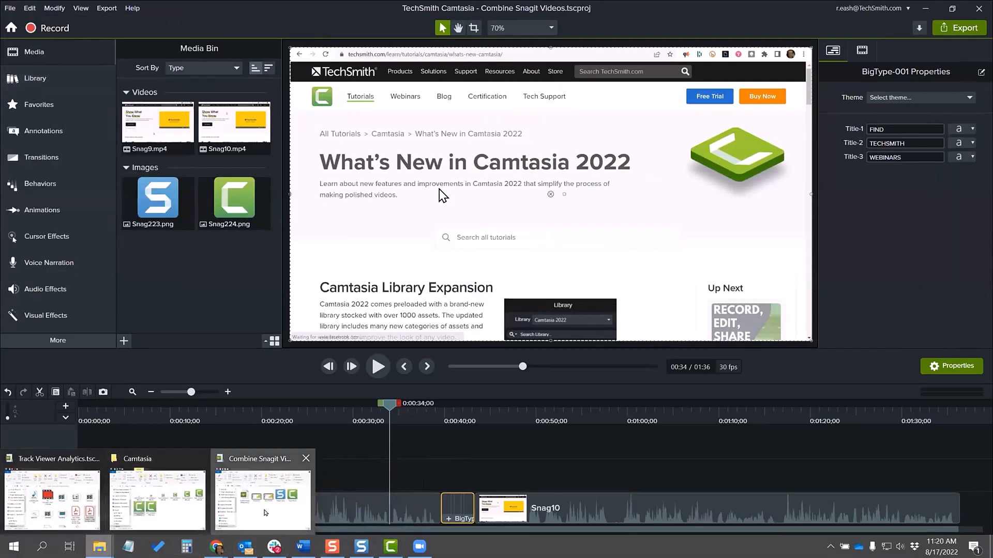
pyautogui.click(265, 513)
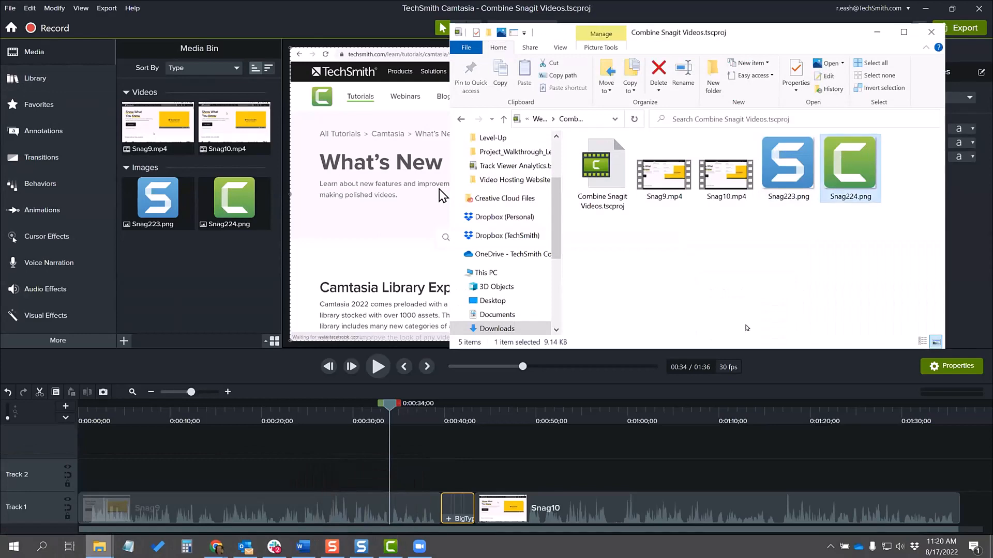
pyautogui.click(736, 267)
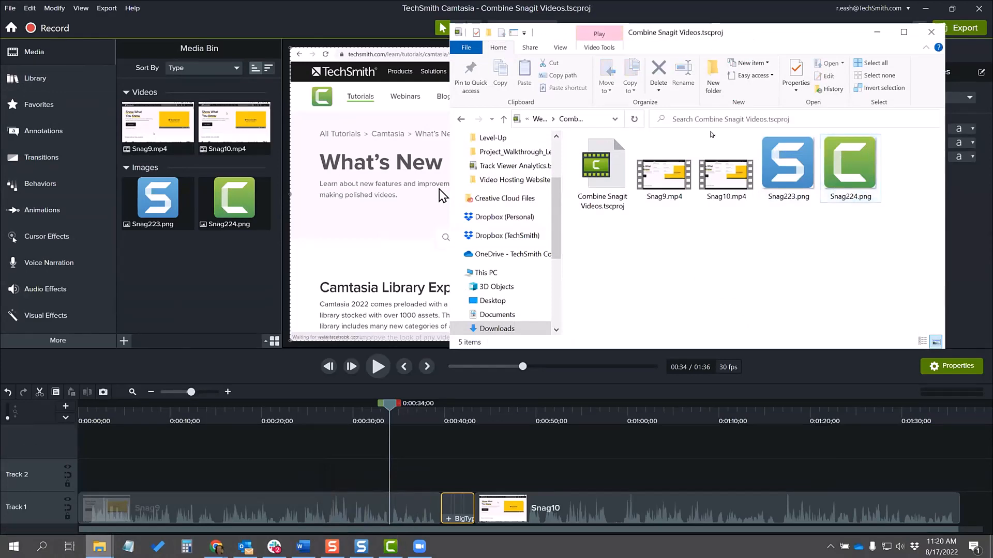
pyautogui.moveTo(753, 38); pyautogui.dragTo(735, 61)
pyautogui.click(854, 57)
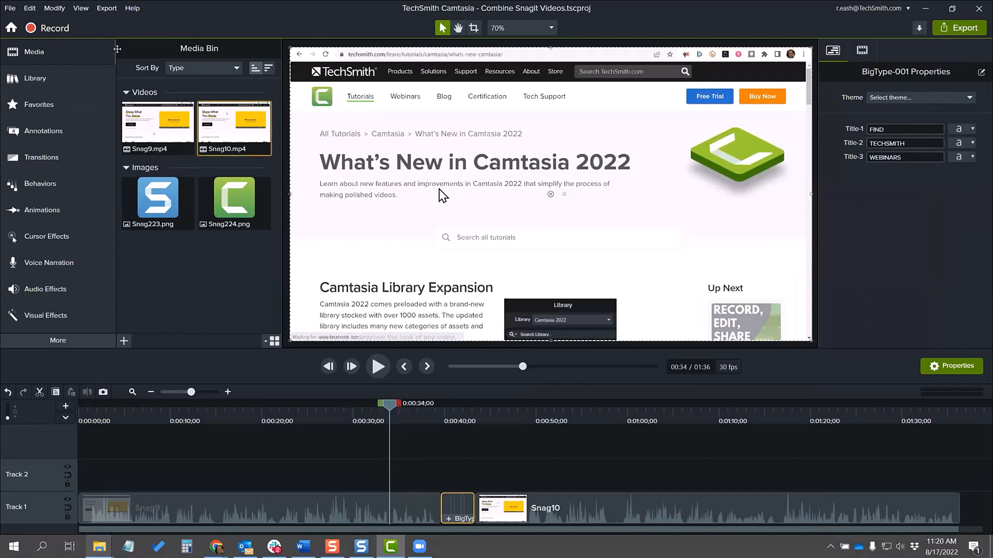
# Step: Open the recent project VHW_Level_Up_START.tscproj and scrub the playhead to 0:00:06;29 to preview the recording
pyautogui.click(10, 8)
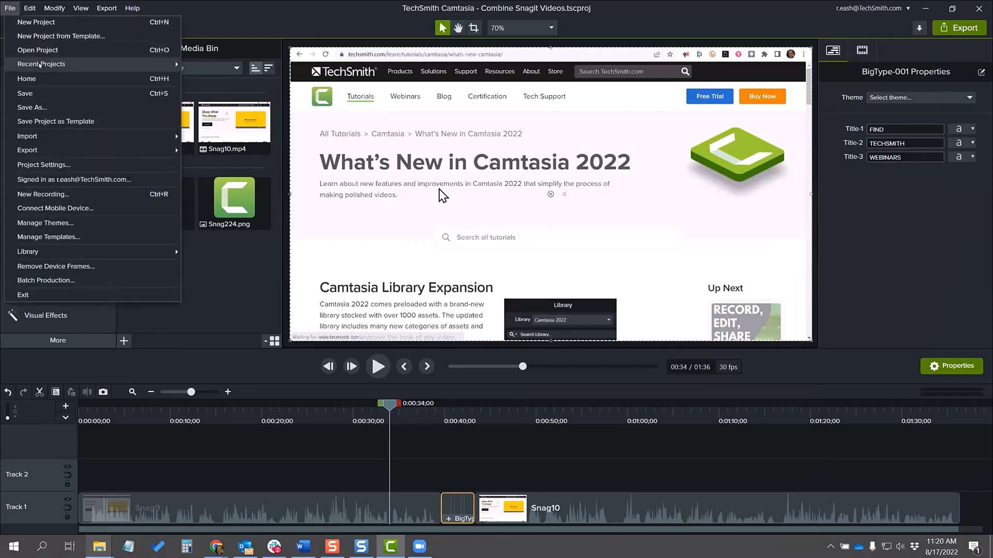
pyautogui.moveTo(40, 63)
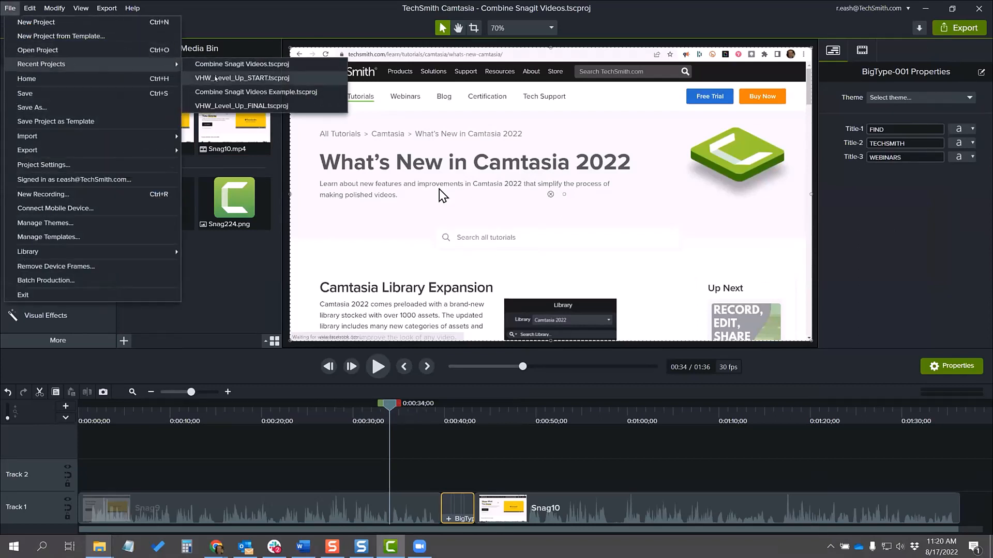
pyautogui.click(219, 78)
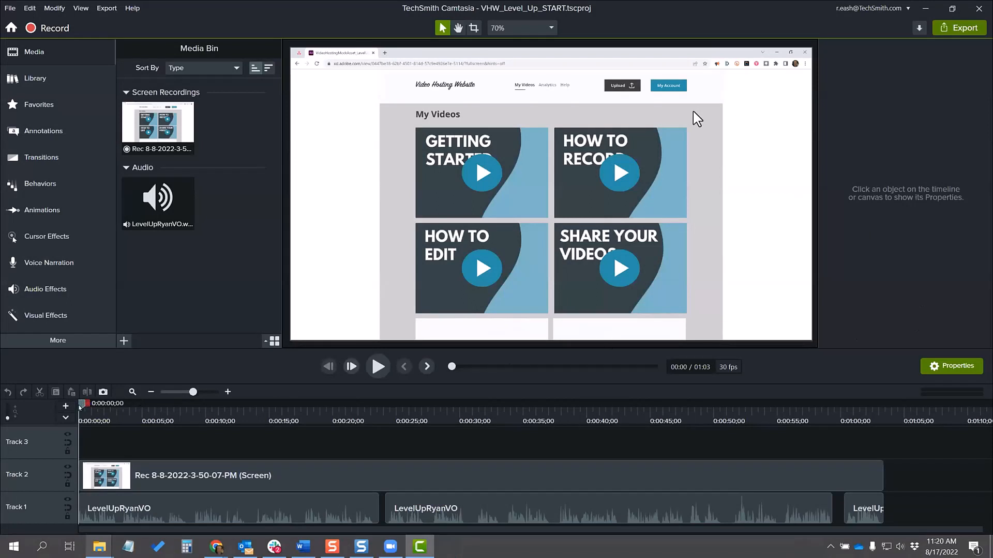
pyautogui.moveTo(79, 407); pyautogui.dragTo(122, 412)
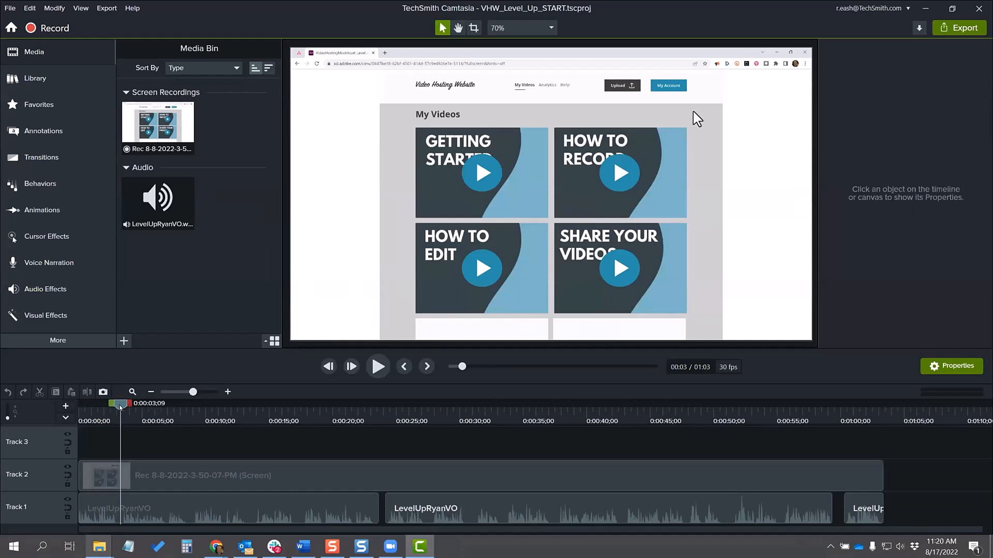
pyautogui.moveTo(121, 407); pyautogui.dragTo(167, 408)
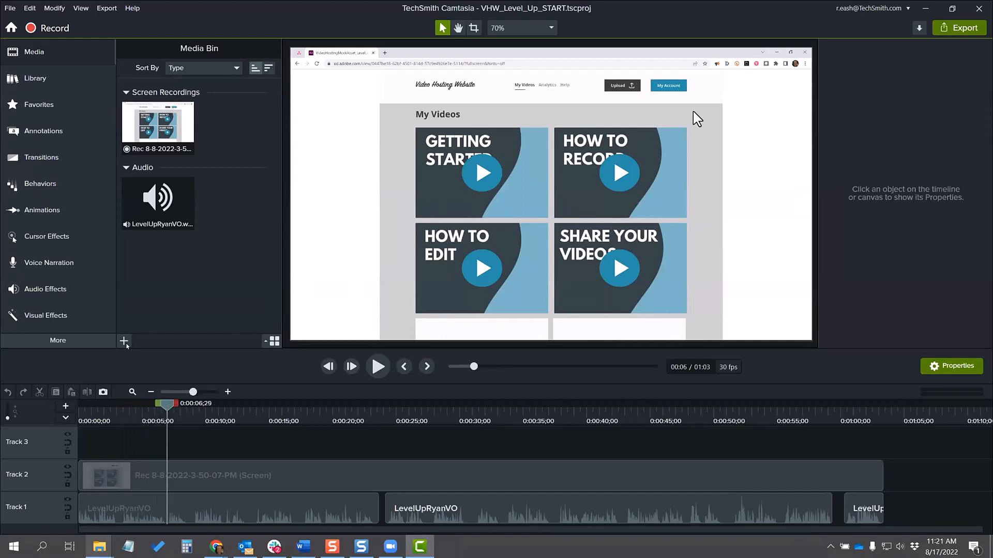
# Step: Open the recent project VHW_Level_Up_FINAL.tscproj and place the playhead at 0:00:11;20, where the cursor points at My Account
pyautogui.click(10, 8)
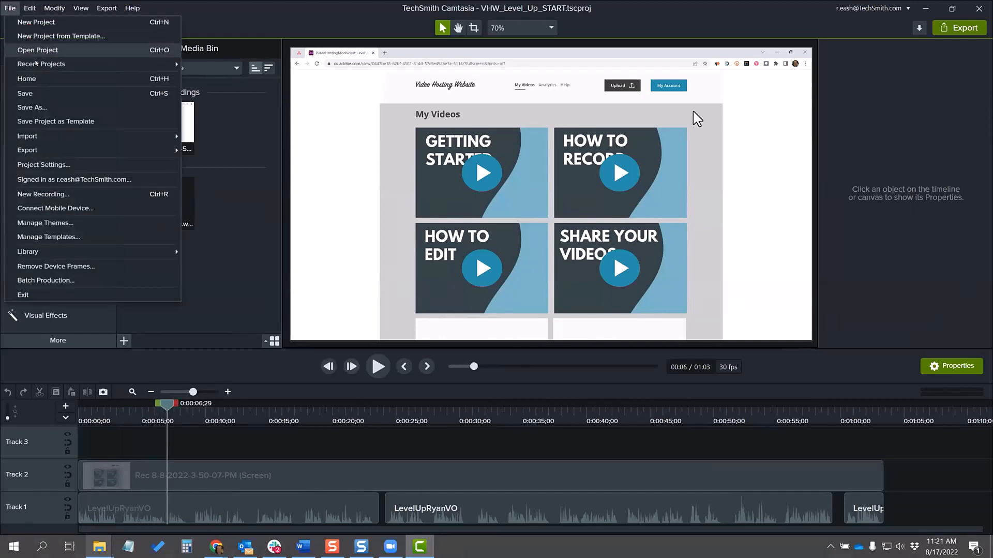
pyautogui.moveTo(130, 64)
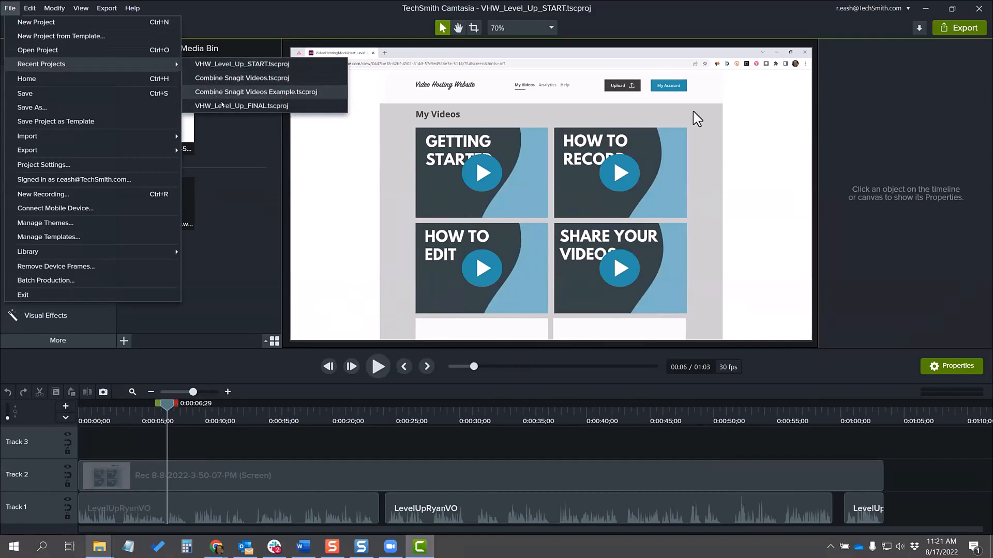
pyautogui.click(233, 105)
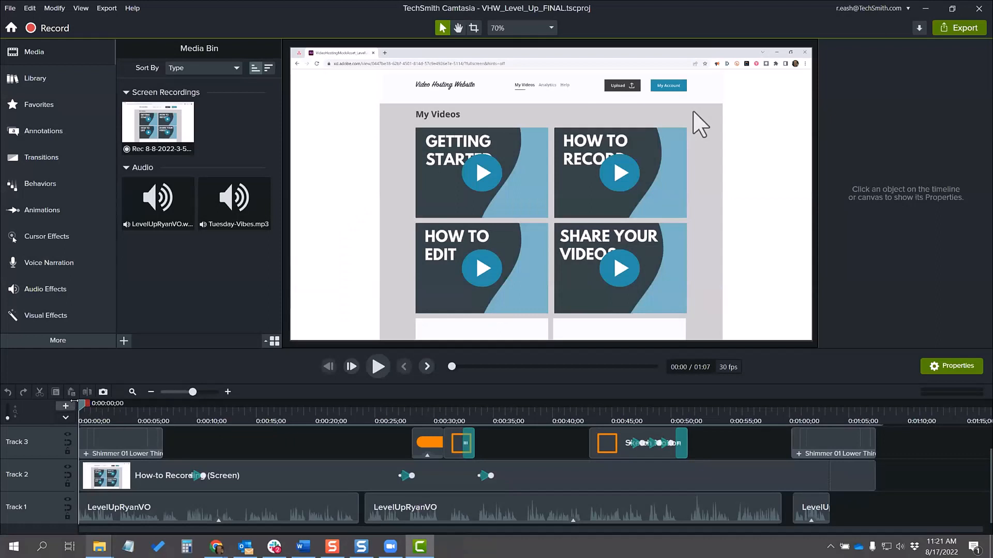
pyautogui.moveTo(86, 409); pyautogui.dragTo(221, 458)
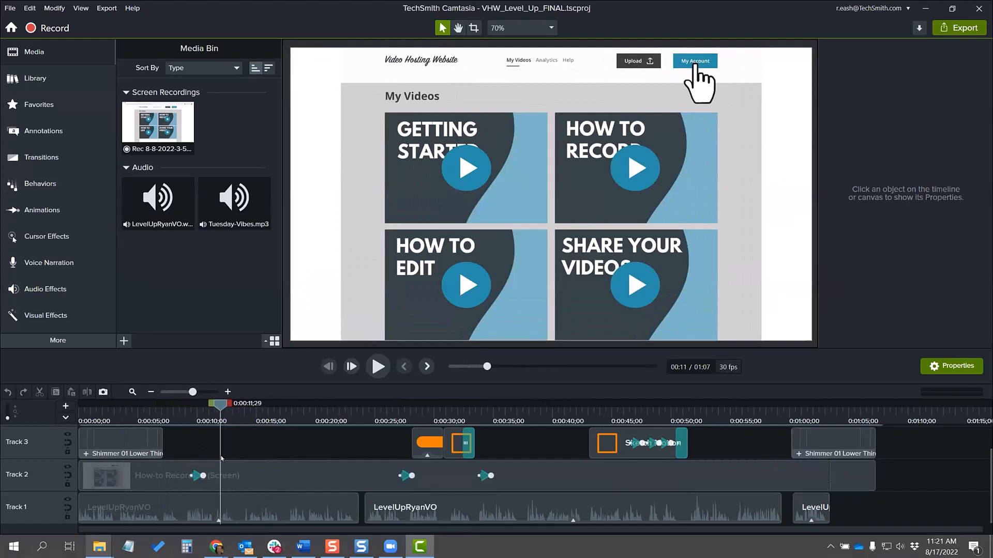
pyautogui.moveTo(219, 406); pyautogui.dragTo(217, 406)
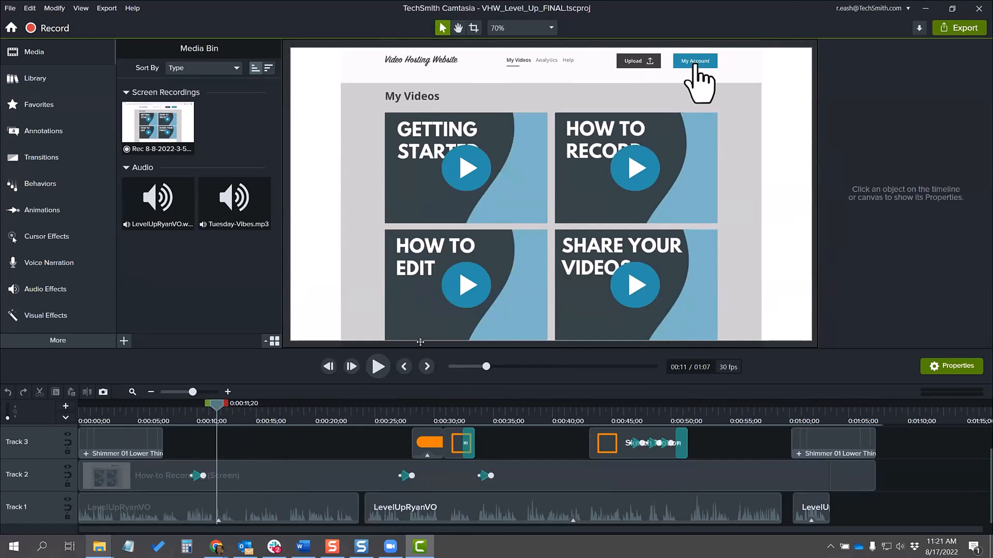
# Step: Export the current frame as a PNG image named StepA into the VHW_Level_Up_FINAL.tscproj folder
pyautogui.click(102, 9)
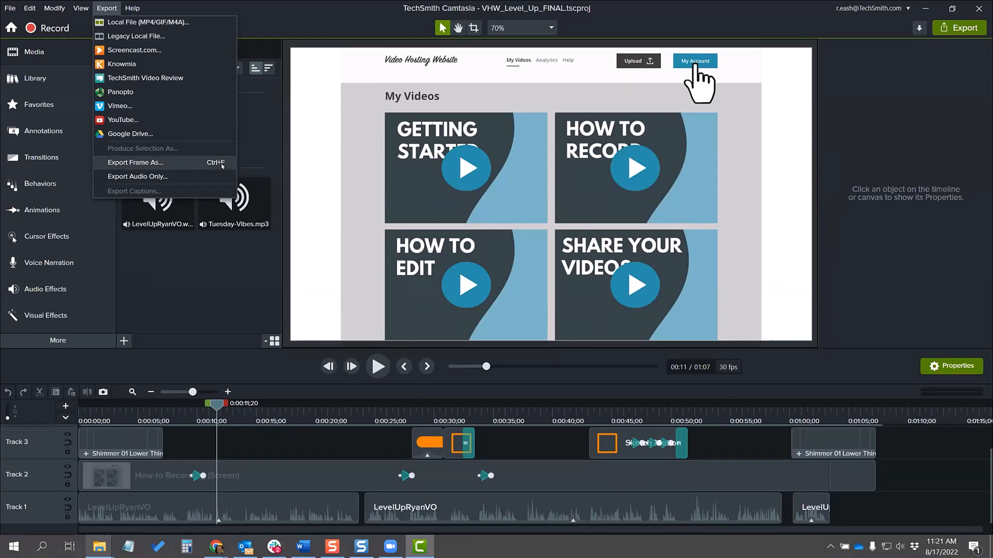
pyautogui.click(160, 165)
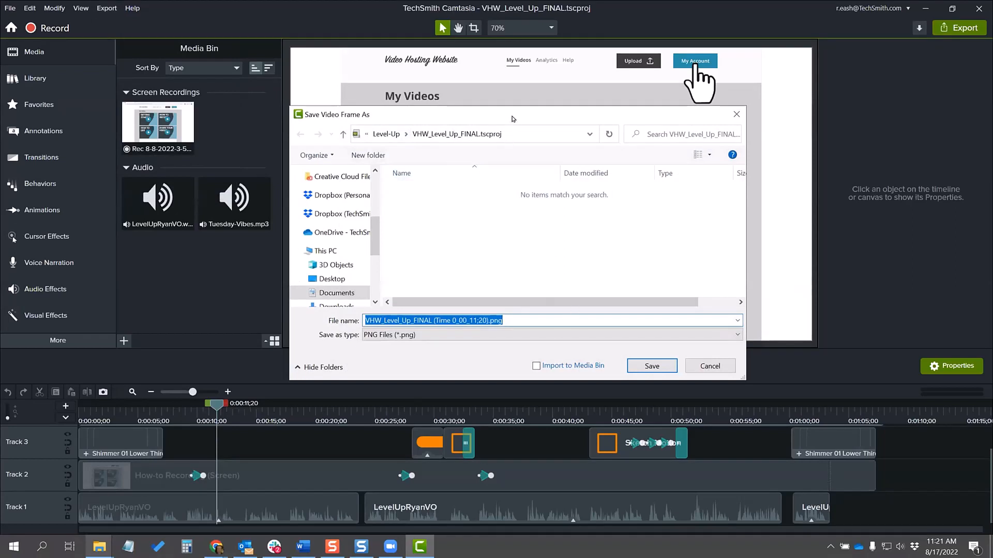
pyautogui.moveTo(513, 119); pyautogui.dragTo(514, 139)
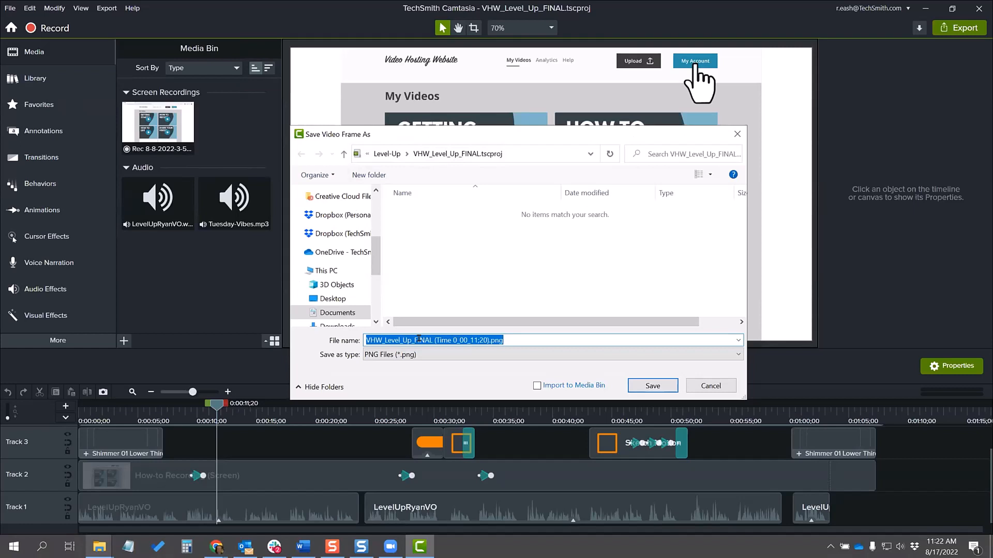
pyautogui.write('StepA')
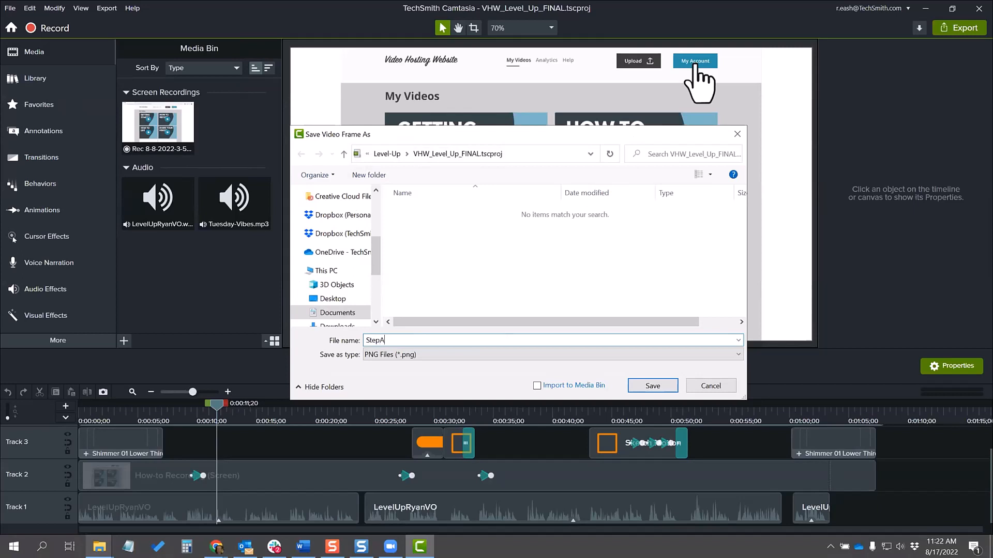
pyautogui.click(648, 385)
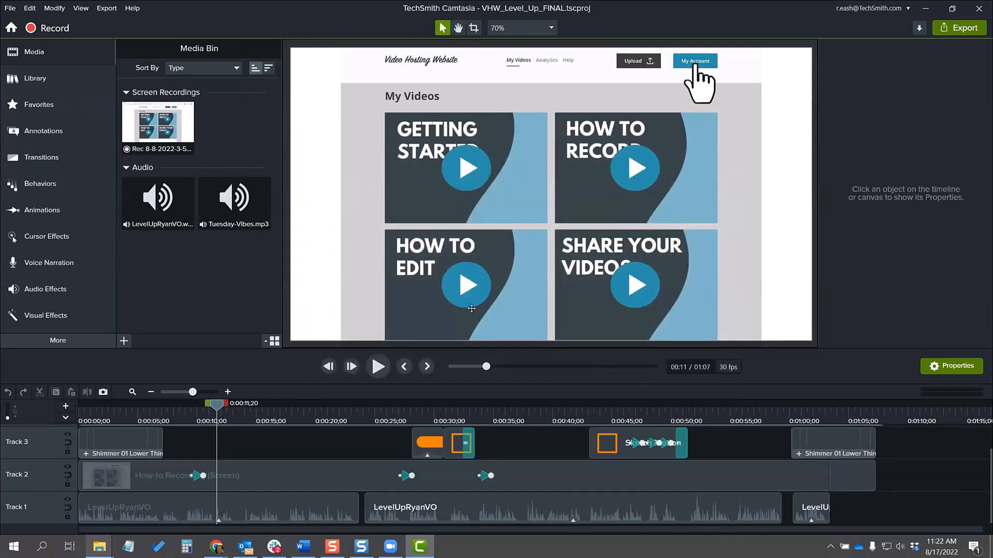
# Step: Switch to File Explorer, look through the Track Viewer Analytics.tscproj folder and its parent Level Up Project folder, and return to Camtasia
pyautogui.moveTo(99, 547)
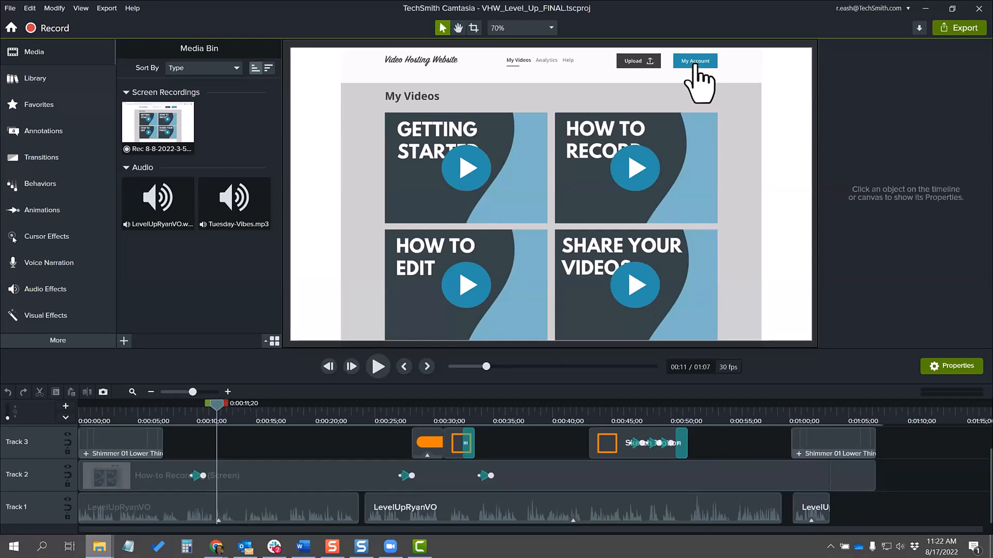
pyautogui.scroll(-2, 575, 254)
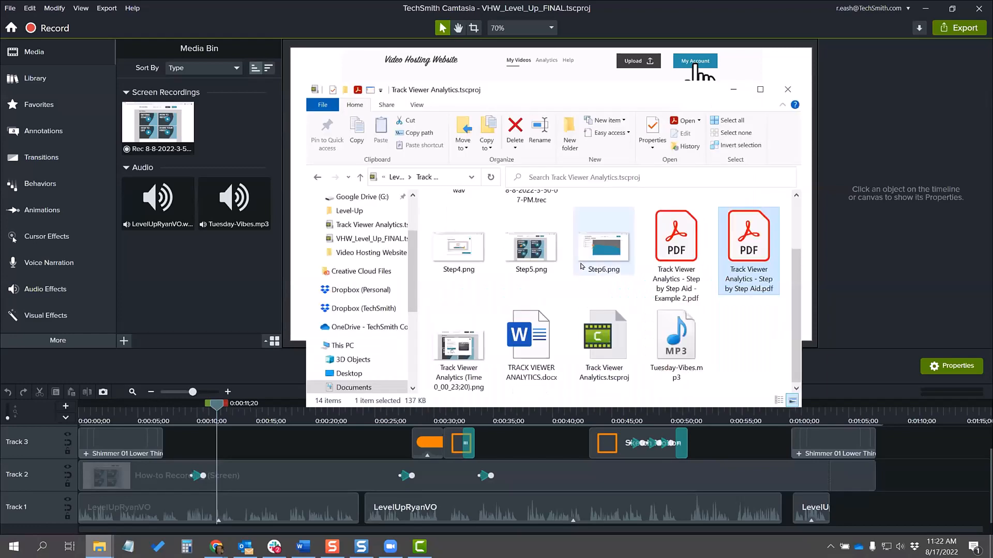
pyautogui.scroll(2, 600, 320)
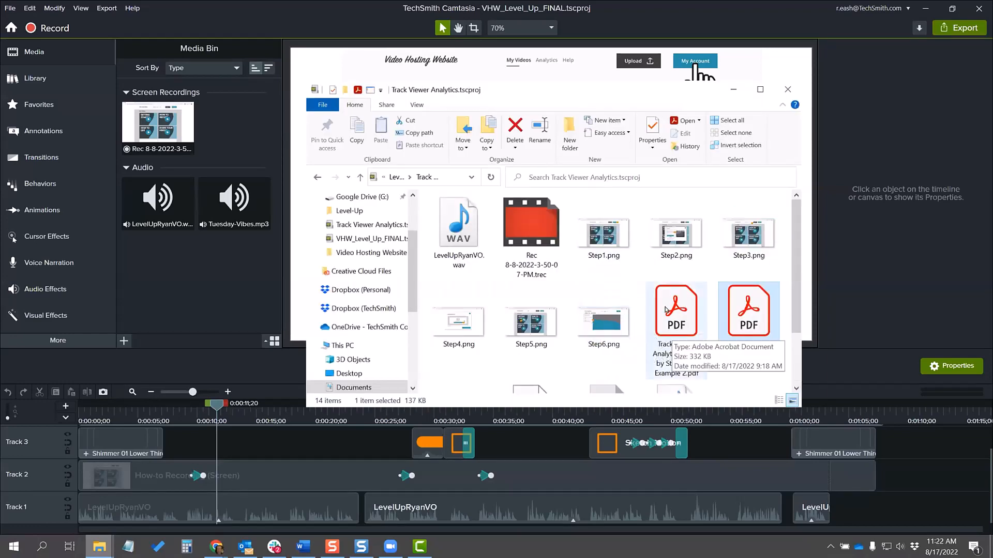
pyautogui.scroll(-1, 666, 310)
pyautogui.click(717, 353)
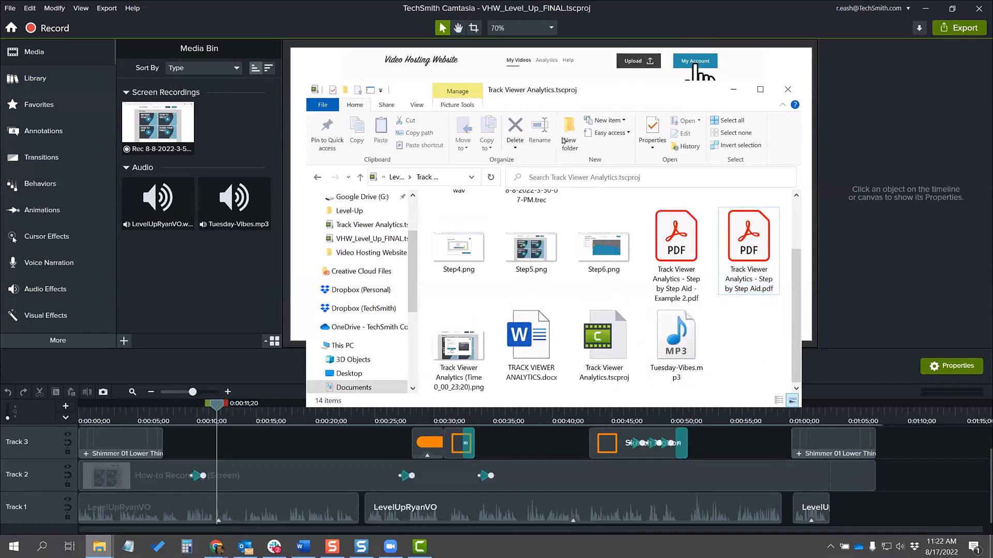
pyautogui.click(317, 178)
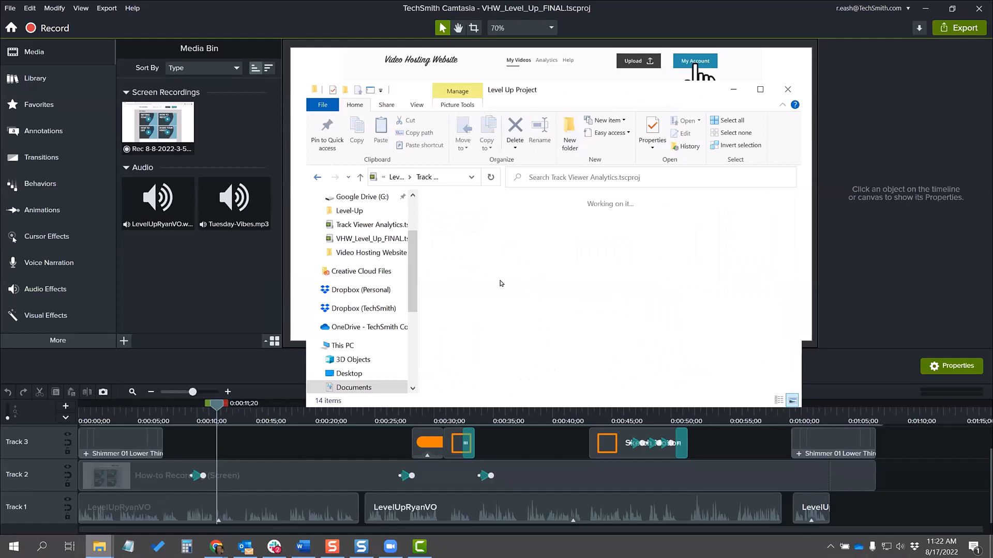
pyautogui.doubleClick(461, 236)
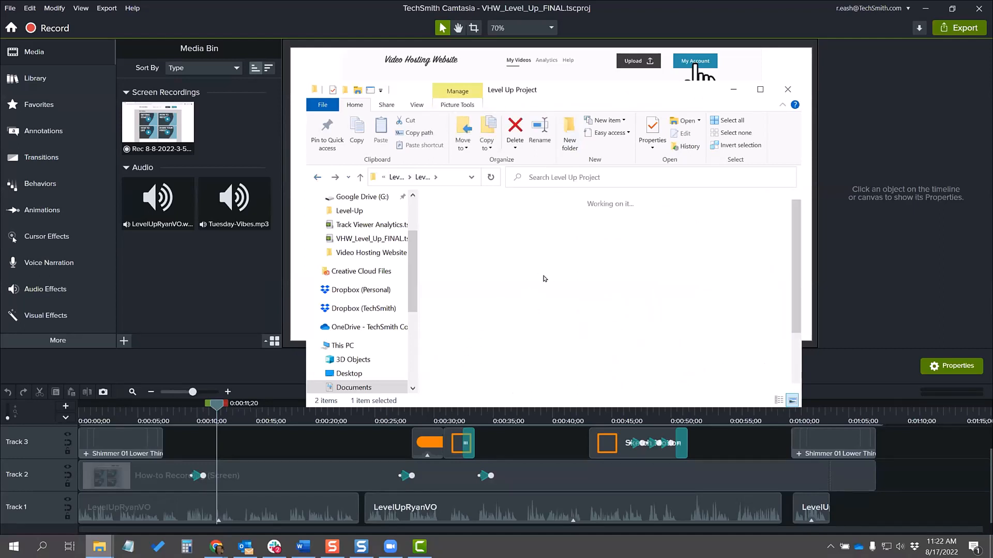
pyautogui.click(318, 176)
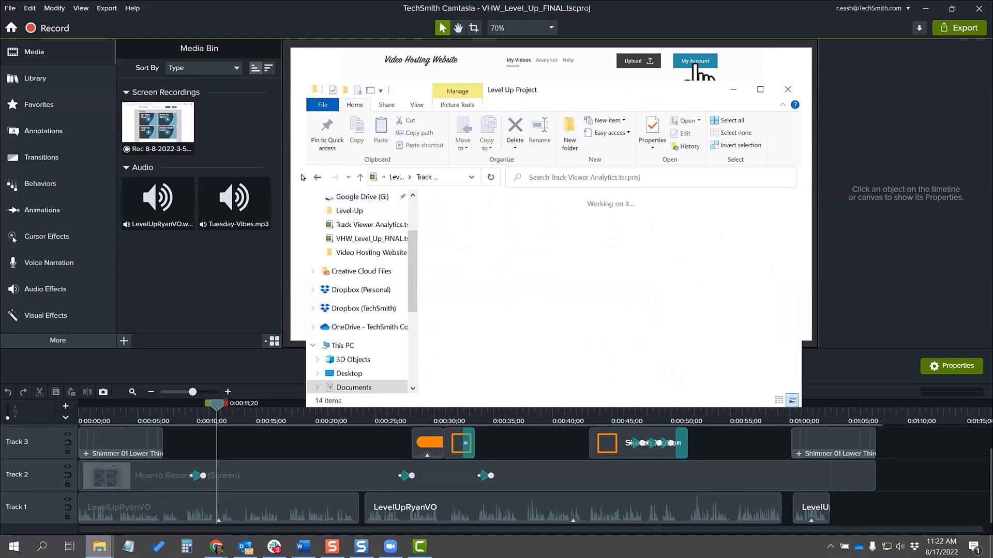
pyautogui.click(588, 63)
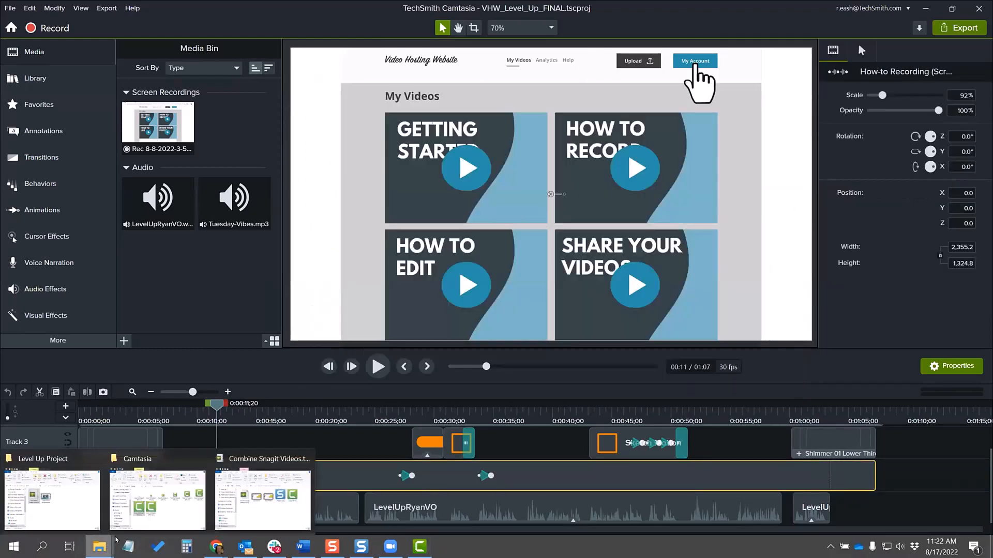
# Step: Open the VHW_Level_Up_FINAL.tscproj folder in File Explorer, check StepA.png among the files shown as large thumbnails, and return to Camtasia
pyautogui.click(66, 510)
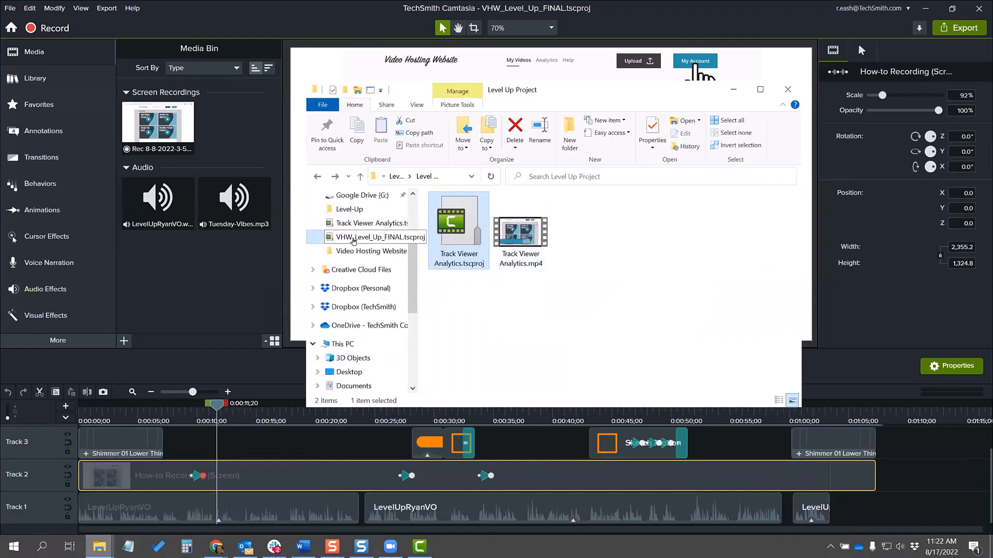
pyautogui.click(355, 239)
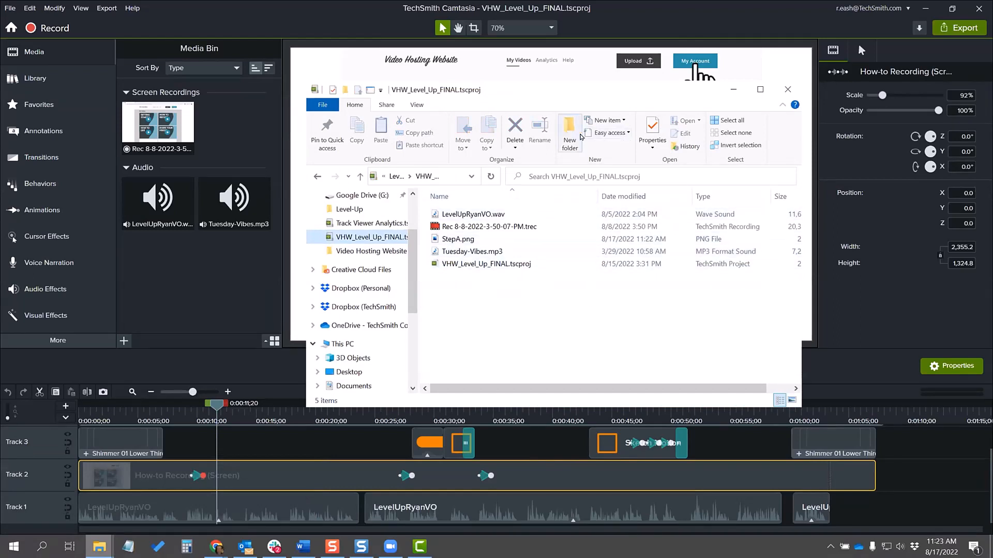
pyautogui.click(792, 401)
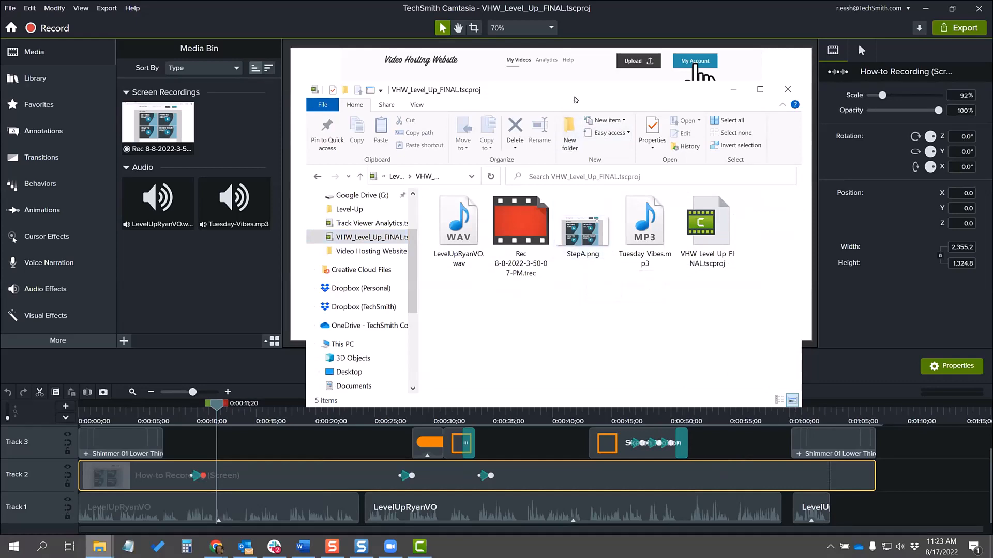
pyautogui.moveTo(580, 93); pyautogui.dragTo(766, 100)
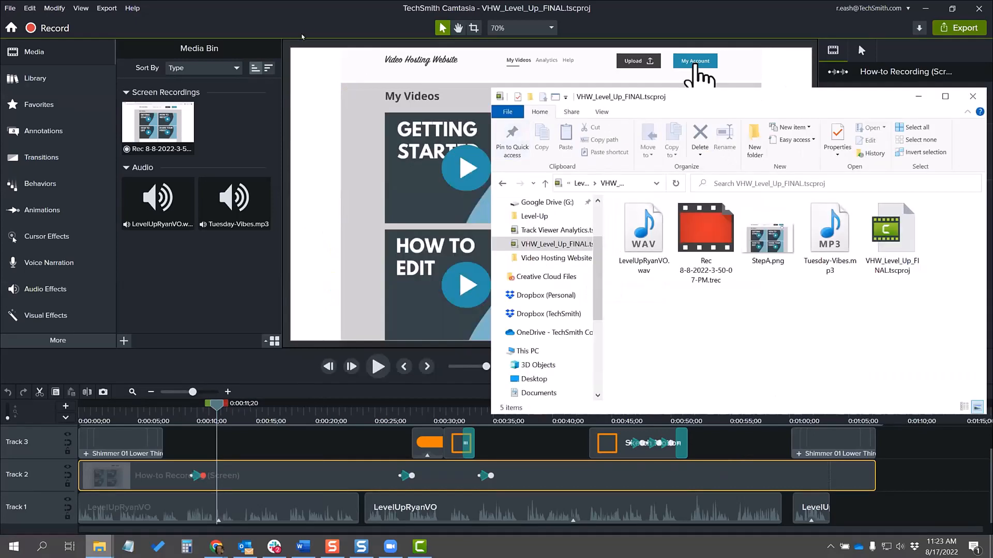
pyautogui.click(336, 26)
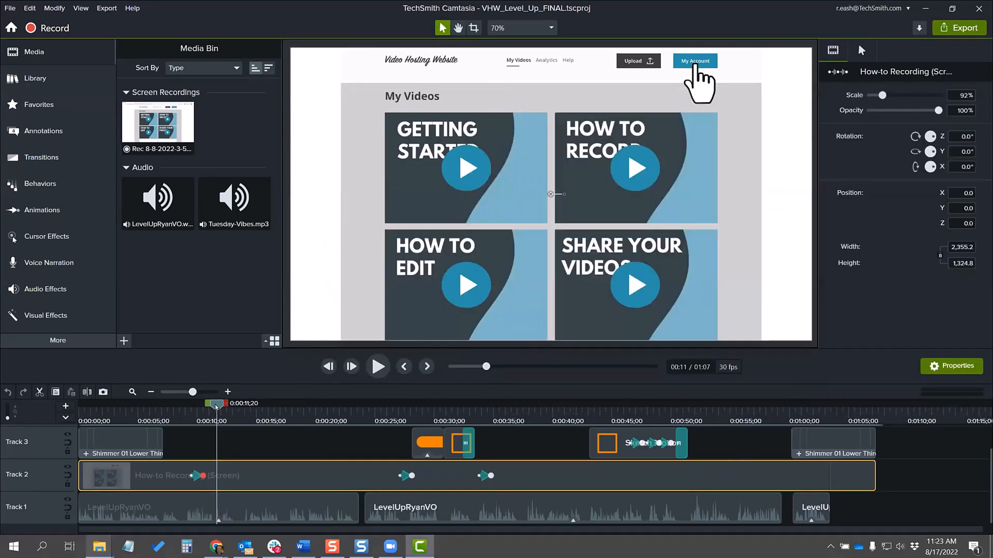
# Step: Place the playhead at 0:00:23;11 on the Sign In window and export that frame as a PNG named StepB
pyautogui.moveTo(216, 407); pyautogui.dragTo(355, 440)
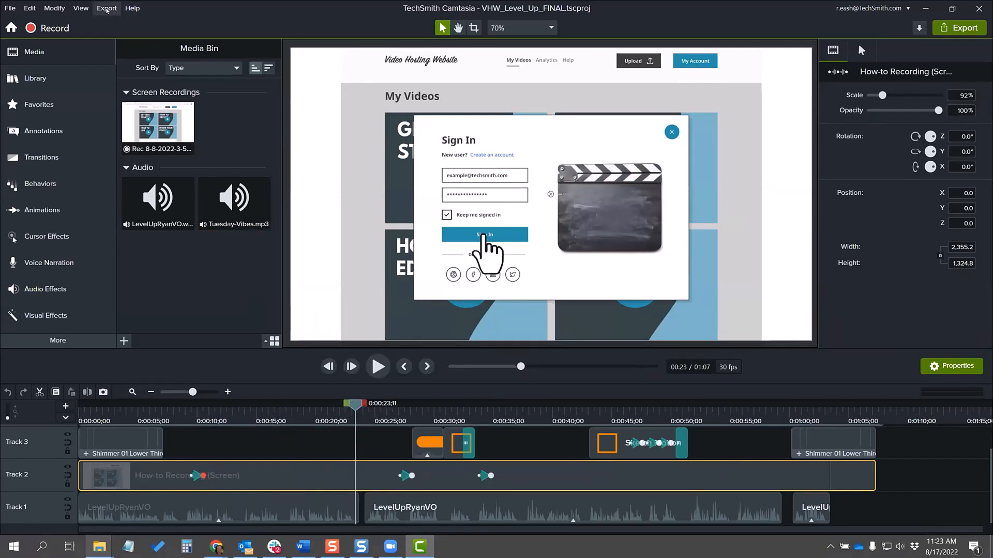
pyautogui.click(107, 9)
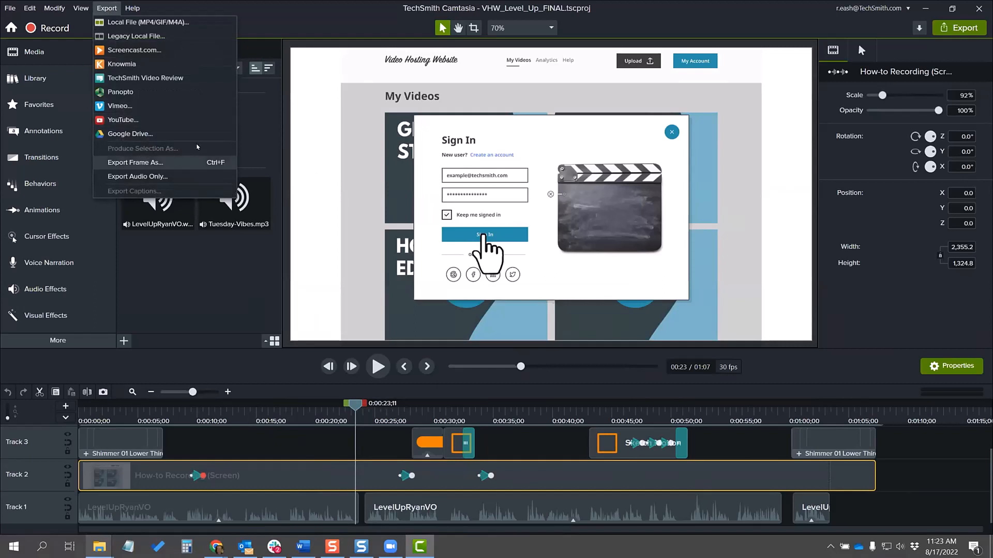
pyautogui.click(278, 12)
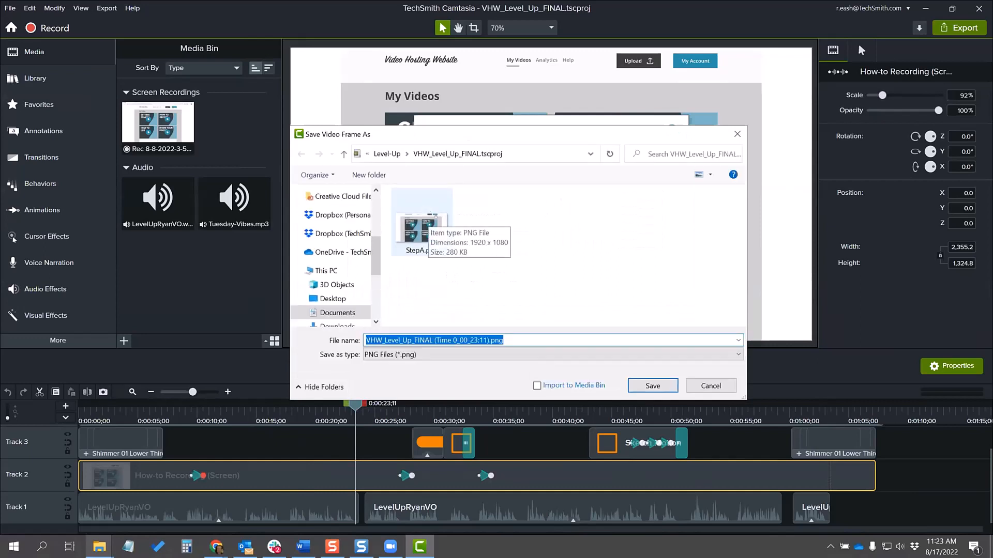
pyautogui.write('StepB')
pyautogui.press('Return')
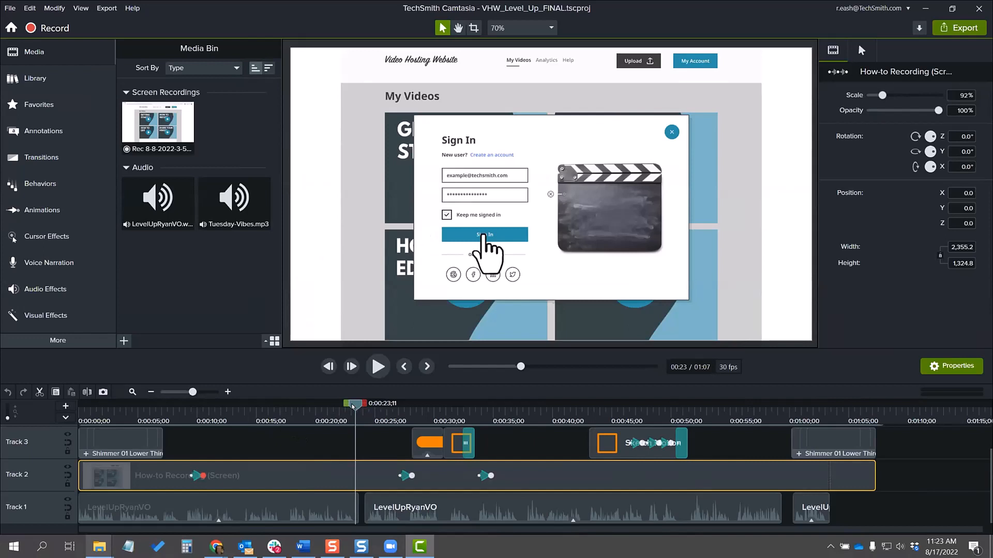
# Step: Place the playhead at 0:00:30;05, where the orange arrow points at Choose Files to Upload
pyautogui.moveTo(355, 407); pyautogui.dragTo(432, 413)
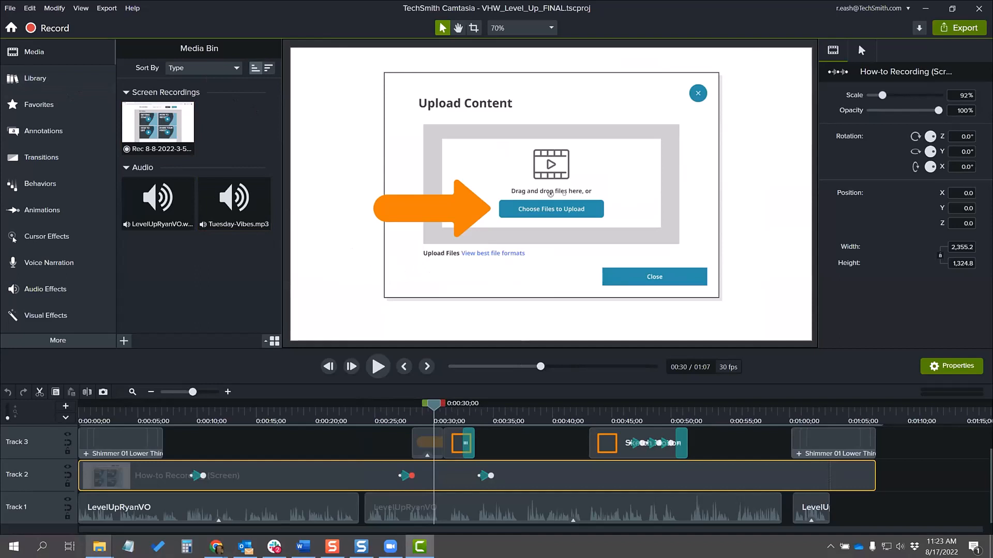
pyautogui.moveTo(361, 546)
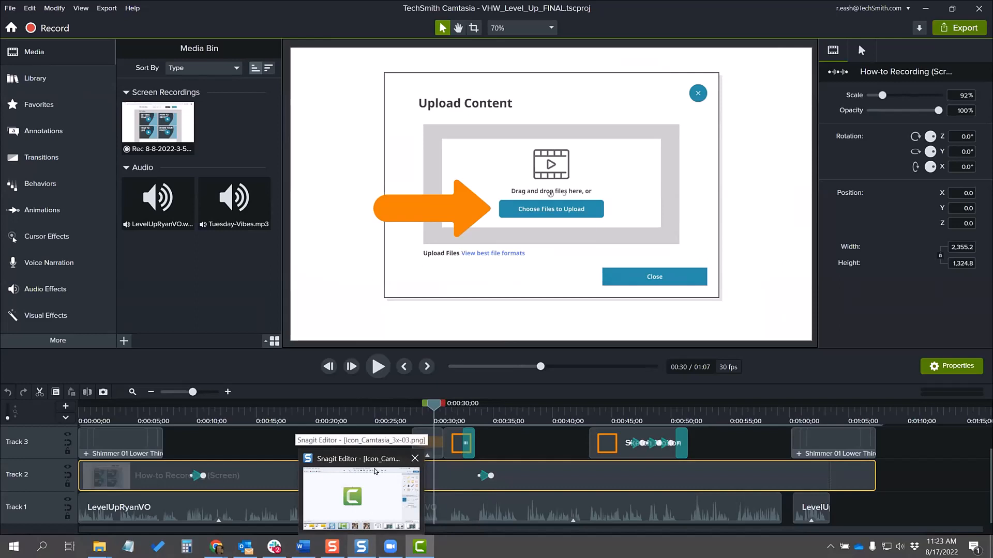
pyautogui.click(107, 8)
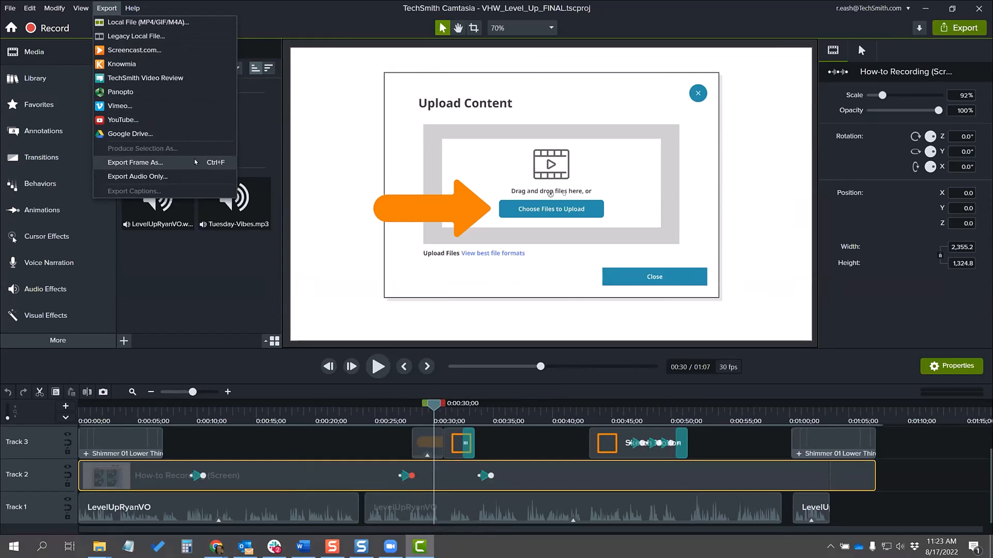
pyautogui.click(433, 410)
pyautogui.moveTo(433, 410)
pyautogui.mouseDown()
pyautogui.moveTo(377, 412)
pyautogui.moveTo(435, 419)
pyautogui.mouseUp()
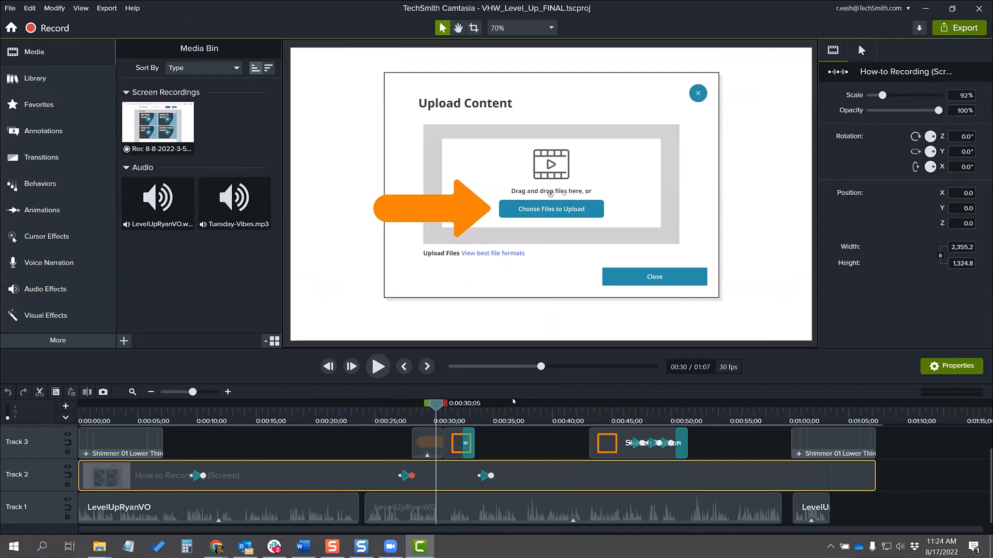
# Step: Export the Upload Content frame as StepC.png, reusing the name of the existing StepB.png file with its letter changed
pyautogui.hotkey('ctrl', 'f')
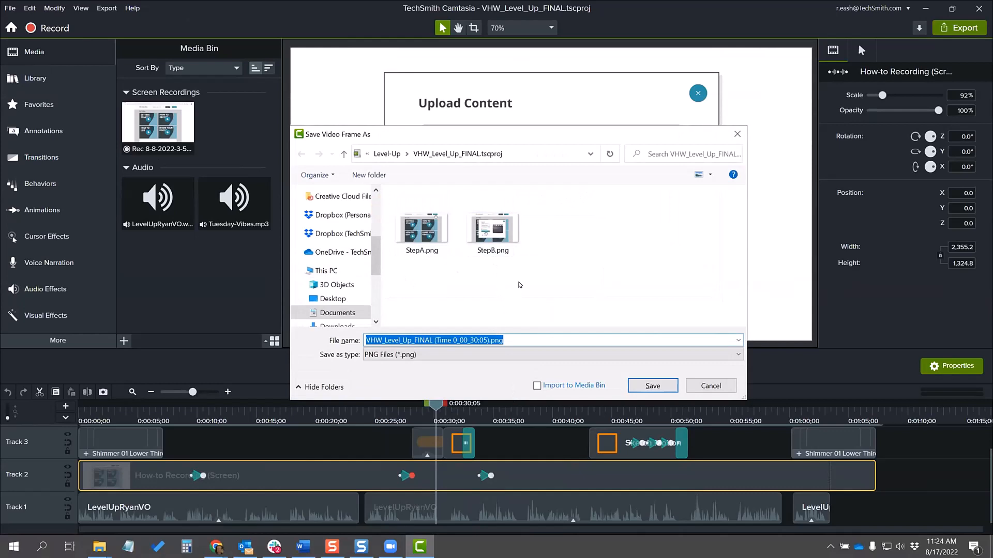
pyautogui.click(492, 229)
pyautogui.click(376, 339)
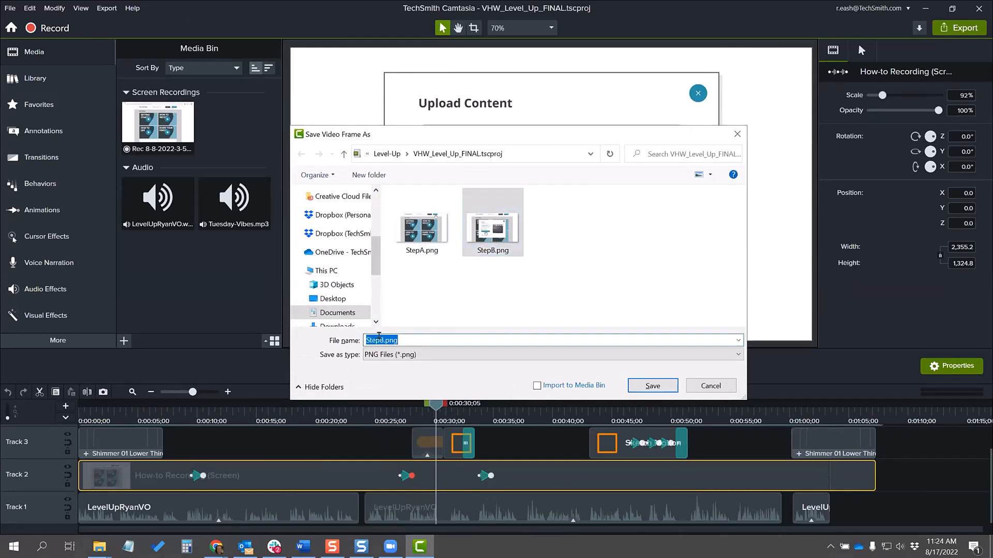
pyautogui.click(385, 337)
pyautogui.press('BackSpace')
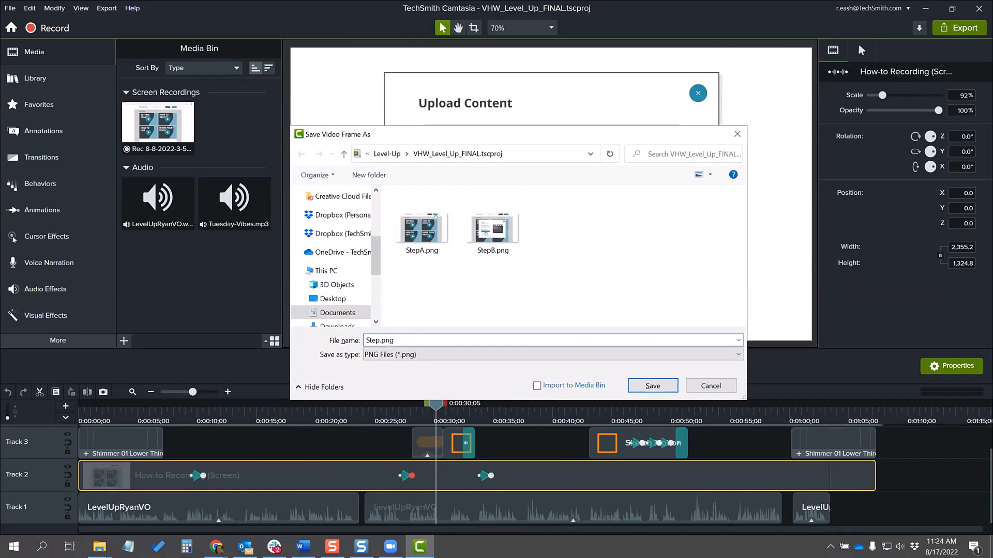
pyautogui.write('C')
pyautogui.click(653, 386)
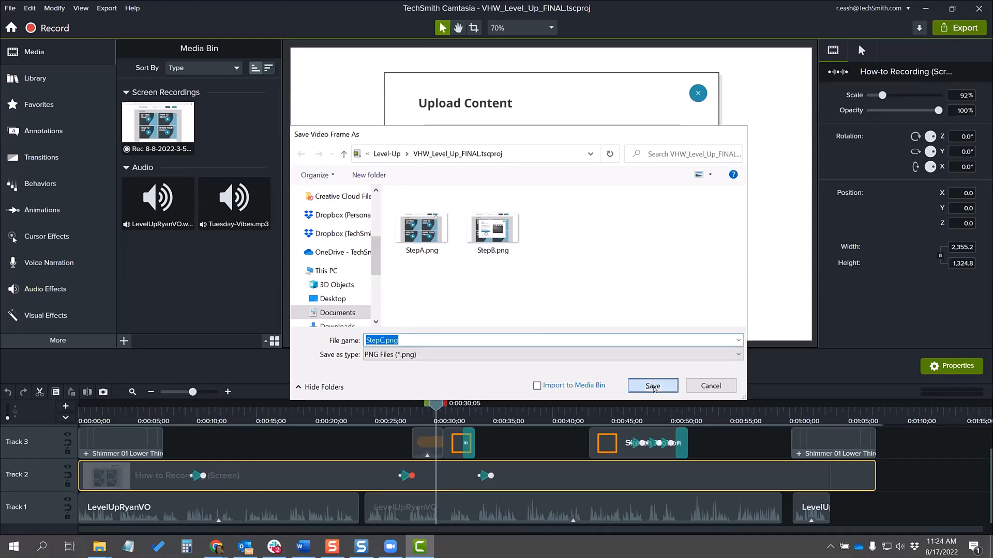
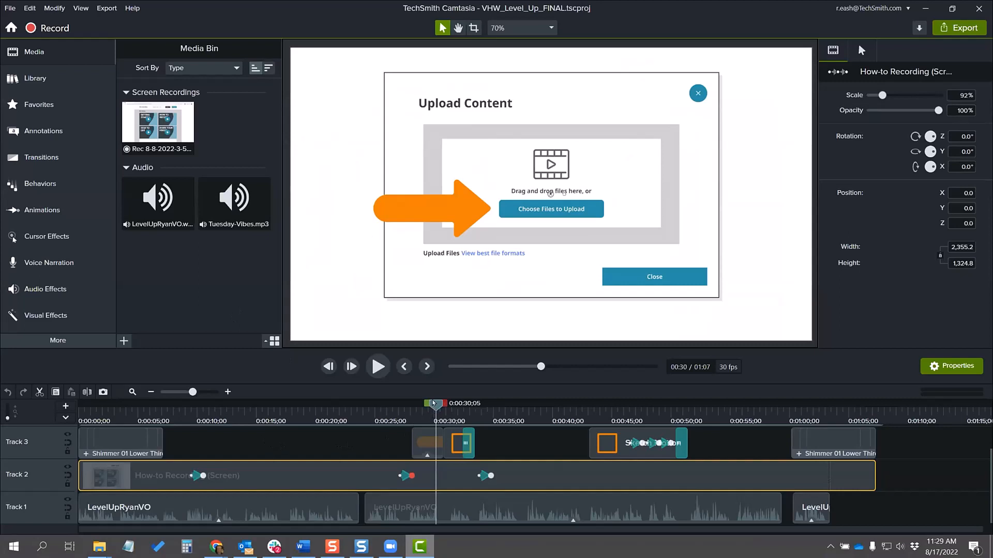
# Step: Place the playhead at 0:00:23;20 on the Sign In window and add an extended still of that frame on a new track
pyautogui.moveTo(432, 412); pyautogui.dragTo(349, 427)
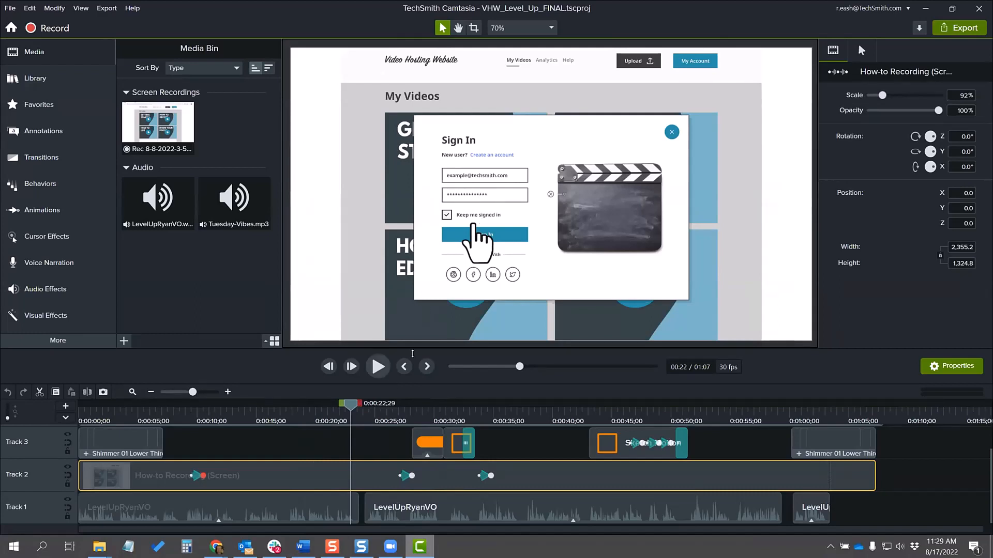
pyautogui.moveTo(350, 403); pyautogui.dragTo(358, 404)
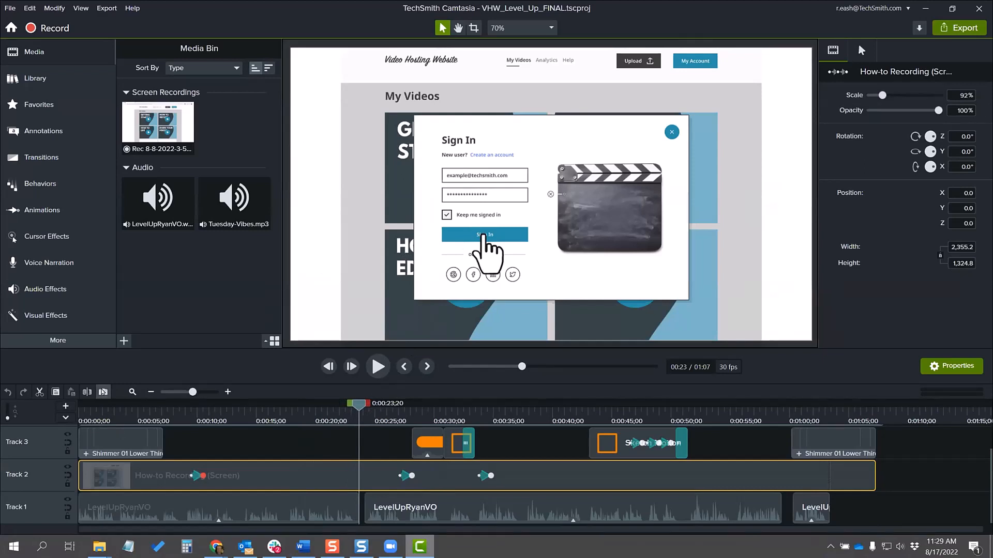
pyautogui.click(103, 392)
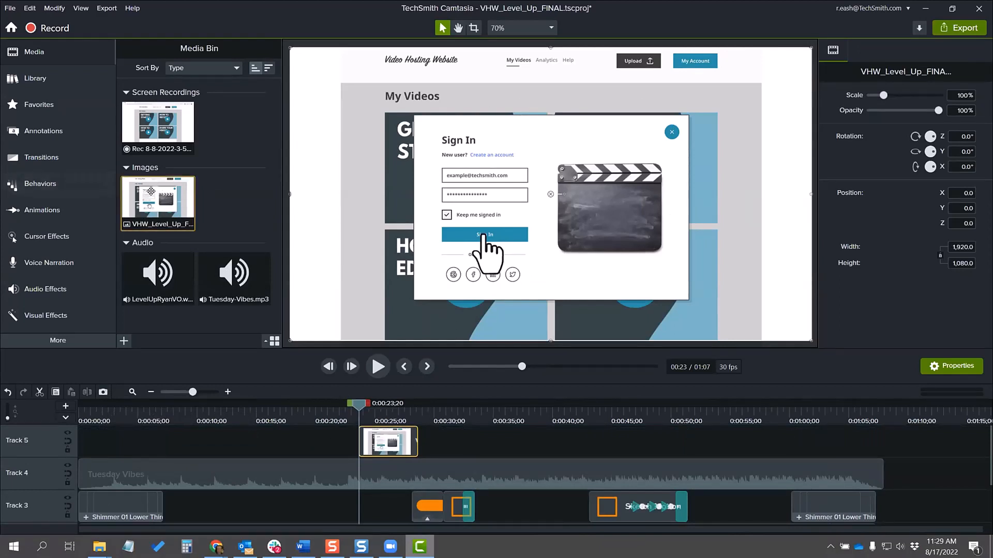
pyautogui.moveTo(162, 204); pyautogui.dragTo(386, 445)
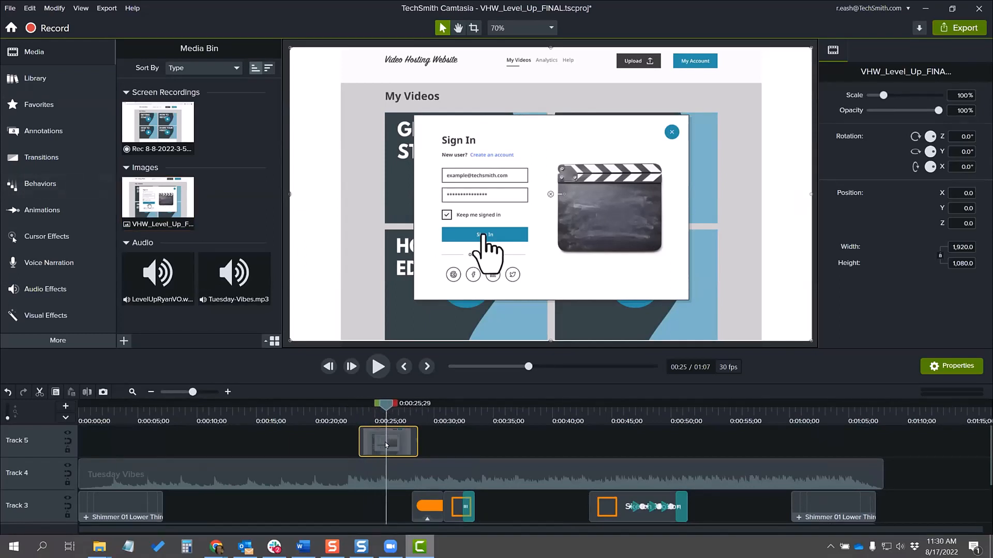
# Step: Enlarge the timeline area to show all the tracks and place the playhead at 0:00:20;13, before the still frame clip
pyautogui.moveTo(385, 409); pyautogui.dragTo(287, 408)
pyautogui.scroll(-2, 351, 444)
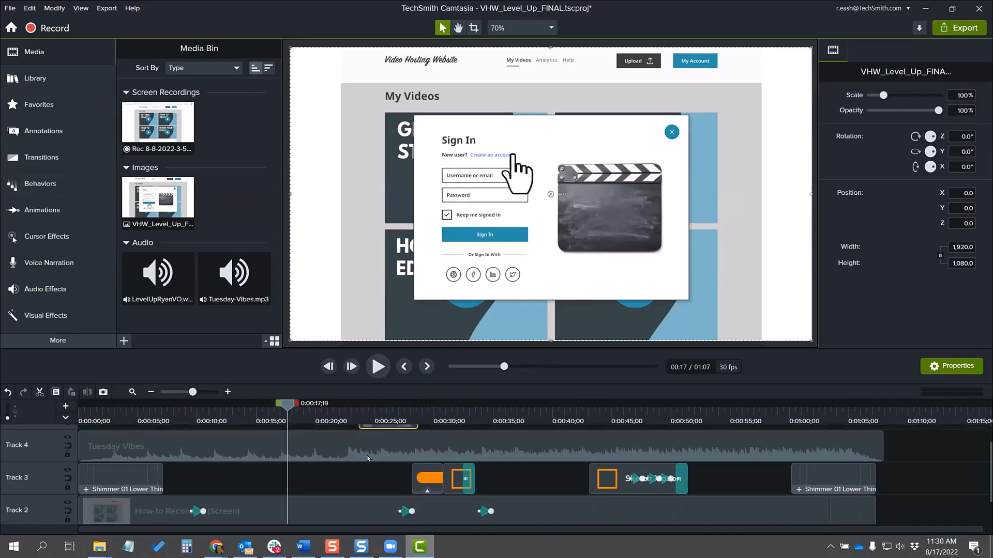
pyautogui.scroll(2, 380, 451)
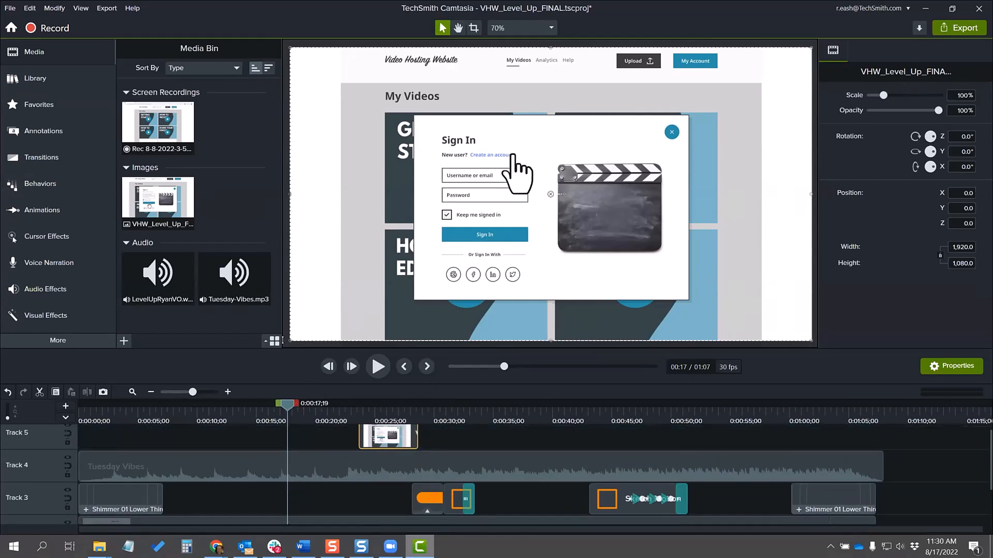
pyautogui.moveTo(283, 340); pyautogui.dragTo(281, 284)
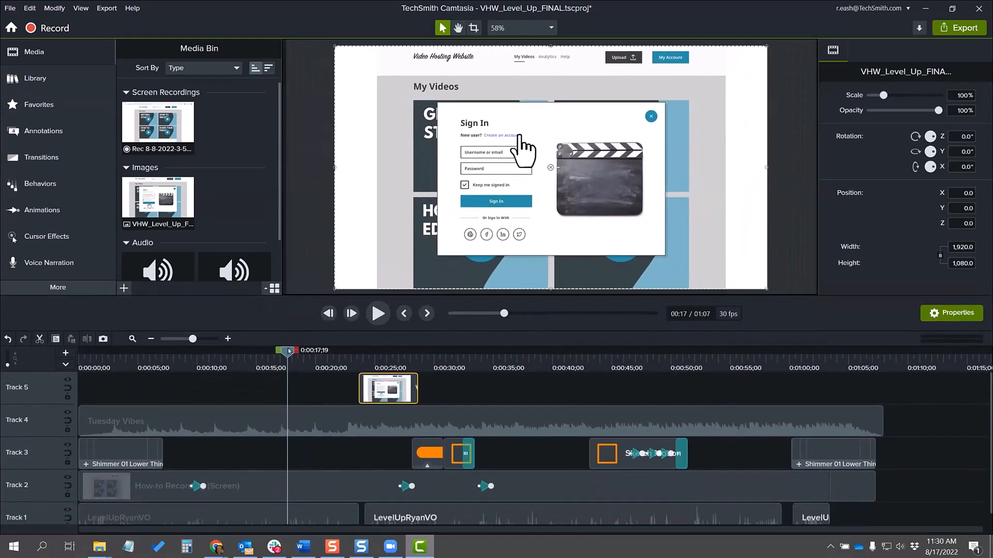
pyautogui.moveTo(288, 353); pyautogui.dragTo(323, 359)
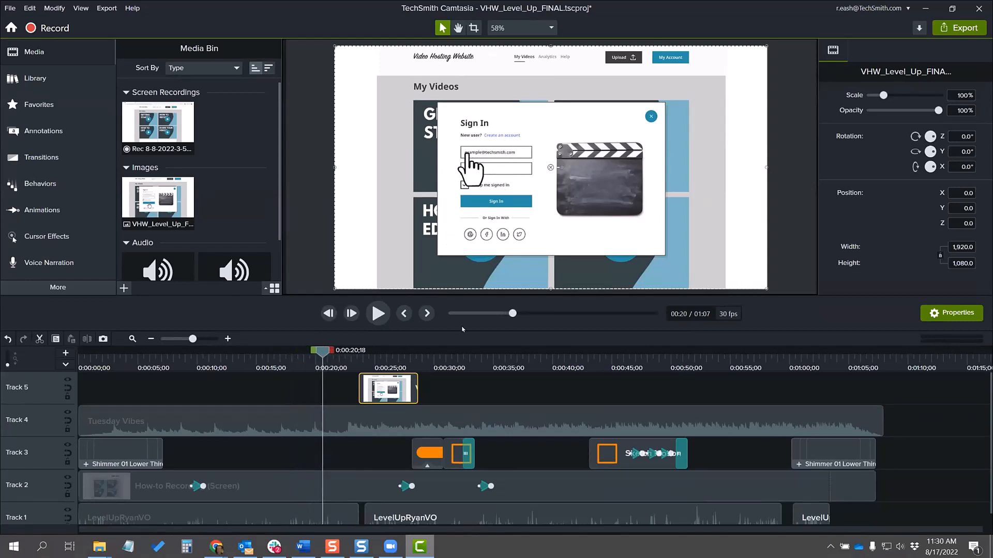
pyautogui.moveTo(321, 353); pyautogui.dragTo(320, 353)
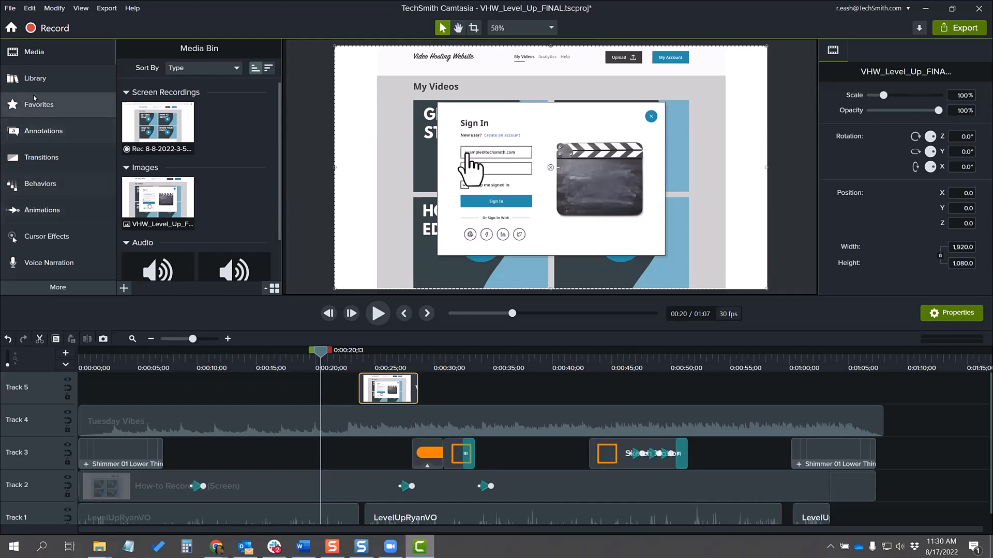
# Step: Add a Blur annotation to Track 5 around 0:00:20;13, position it over the Sign In fields, and delete it
pyautogui.click(47, 132)
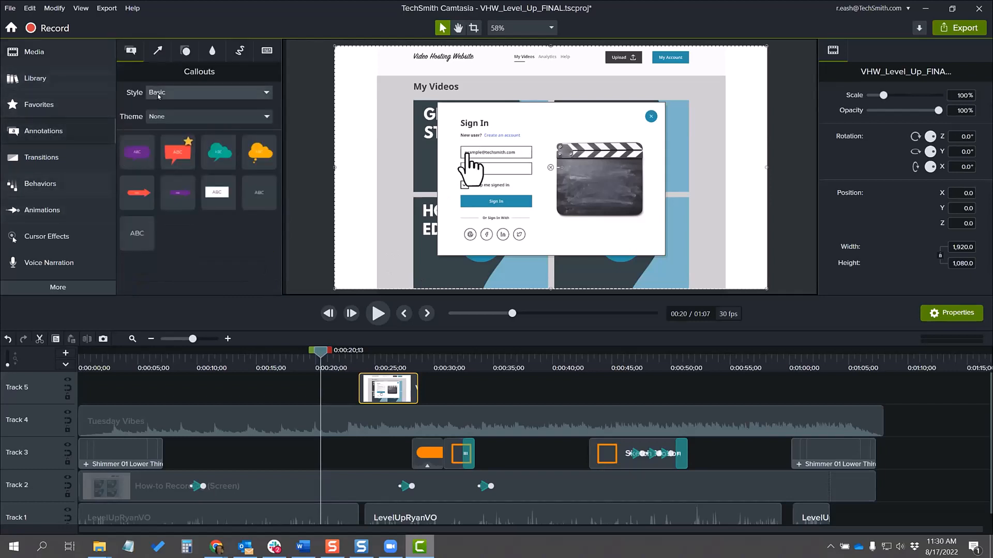
pyautogui.click(212, 50)
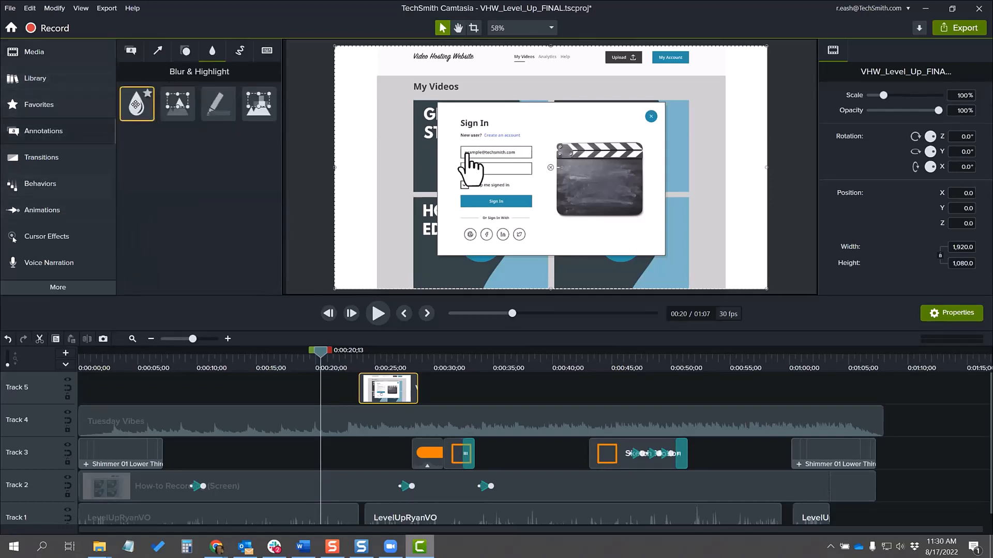
pyautogui.moveTo(136, 105); pyautogui.dragTo(317, 421)
pyautogui.moveTo(544, 162); pyautogui.dragTo(505, 184)
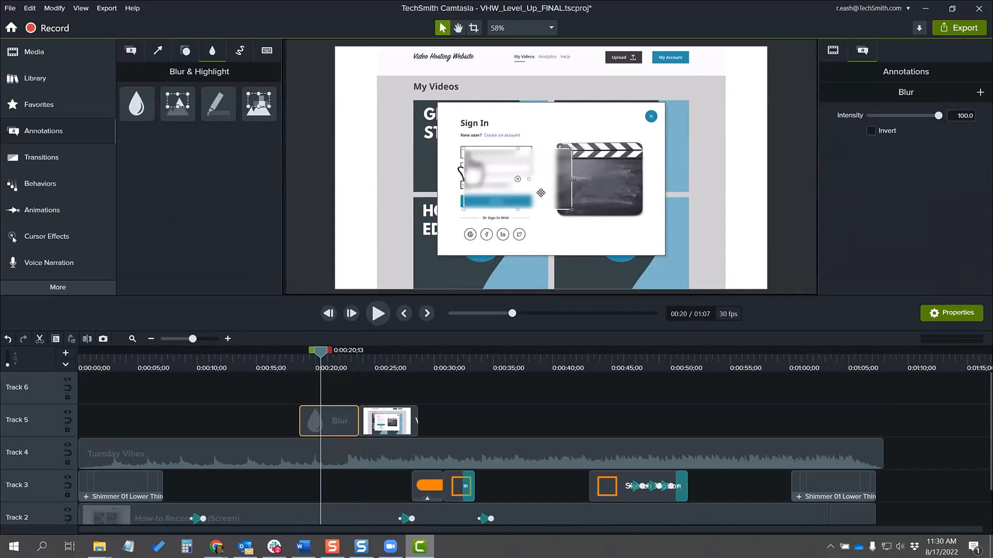
pyautogui.press('Delete')
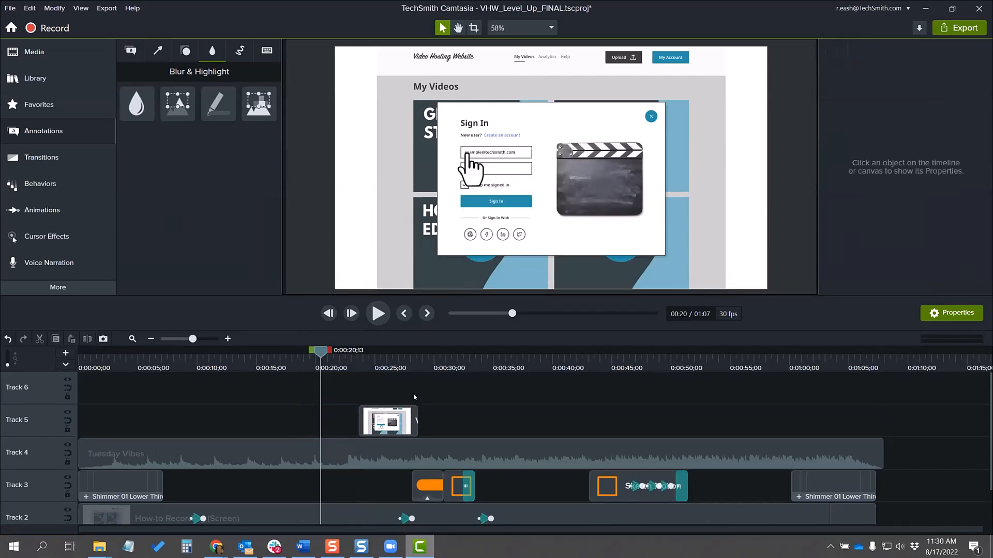
# Step: Move the still frame clip on Track 5 about two seconds earlier and place the playhead at 0:00:23;19 over it
pyautogui.click(380, 420)
pyautogui.click(400, 363)
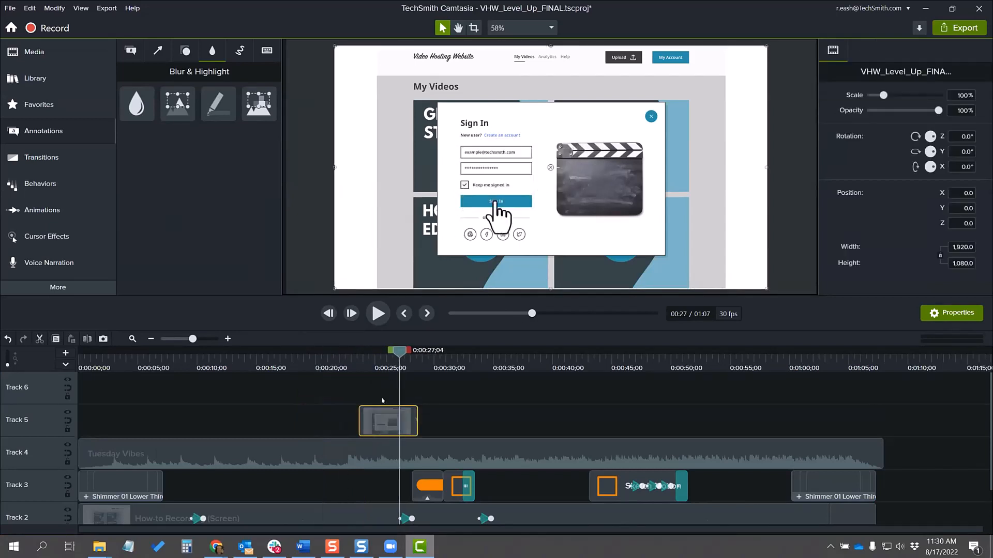
pyautogui.moveTo(376, 421); pyautogui.dragTo(351, 421)
pyautogui.moveTo(395, 353); pyautogui.dragTo(358, 353)
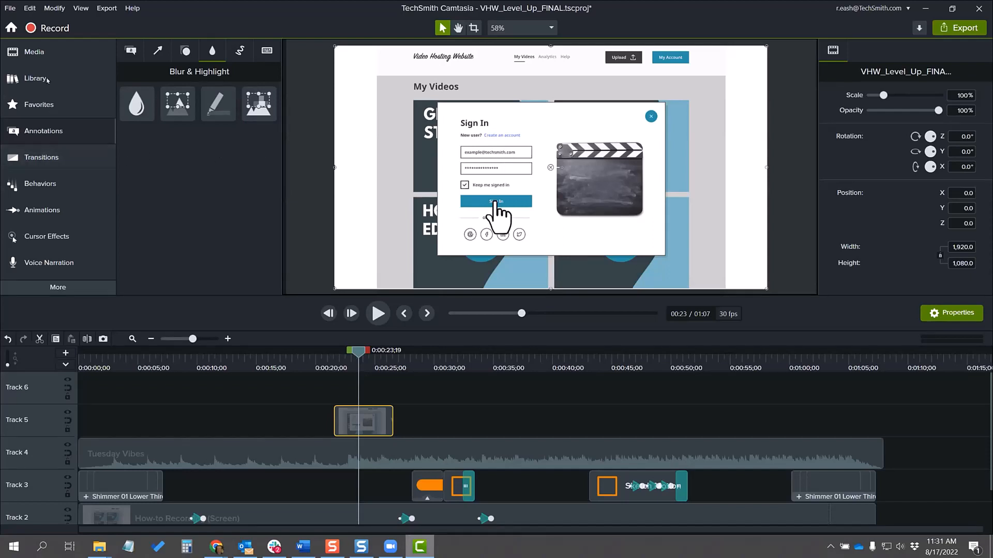
# Step: Try the still frame clip at other Track 5 positions, shorten it to about two seconds near 0:00:20, and delete it from the timeline
pyautogui.click(34, 52)
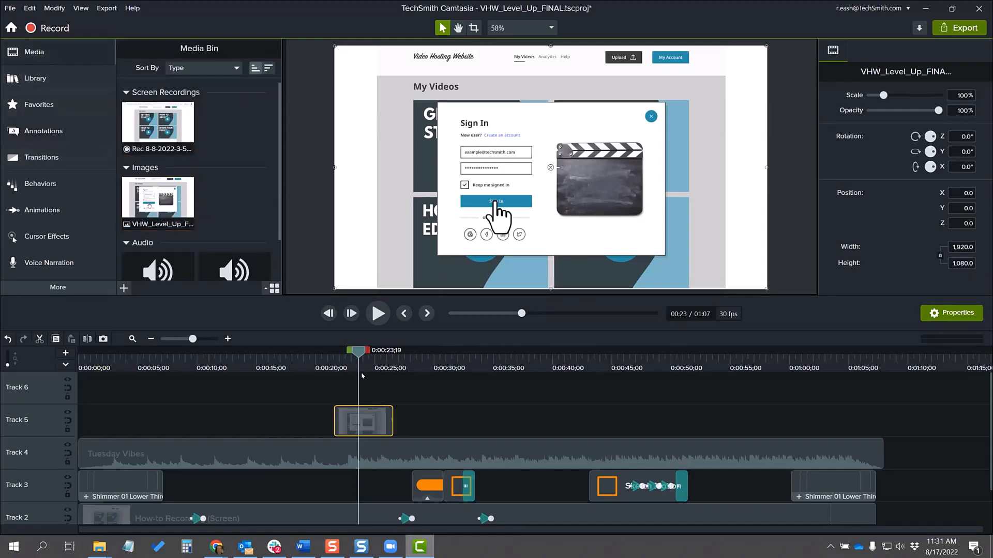
pyautogui.scroll(-2, 368, 420)
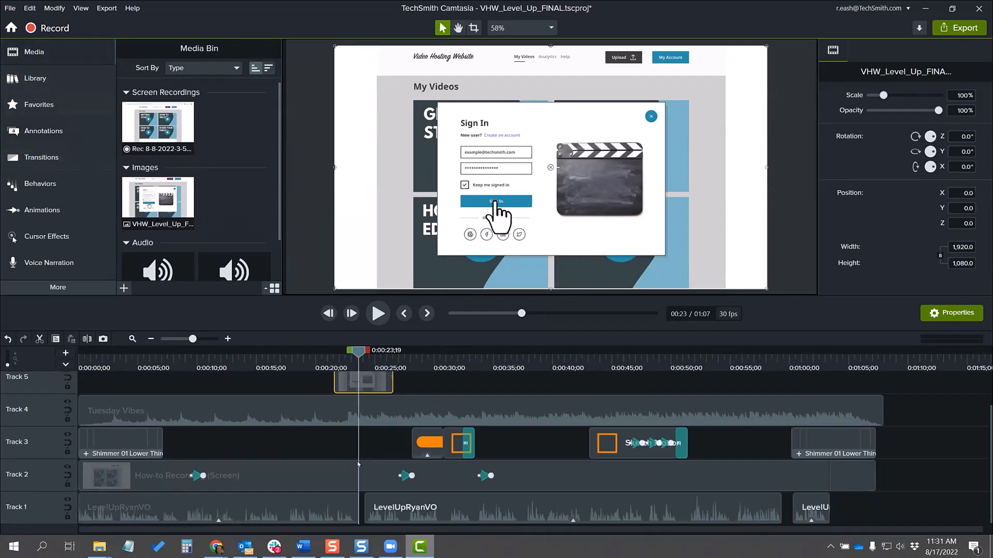
pyautogui.moveTo(358, 352); pyautogui.dragTo(463, 382)
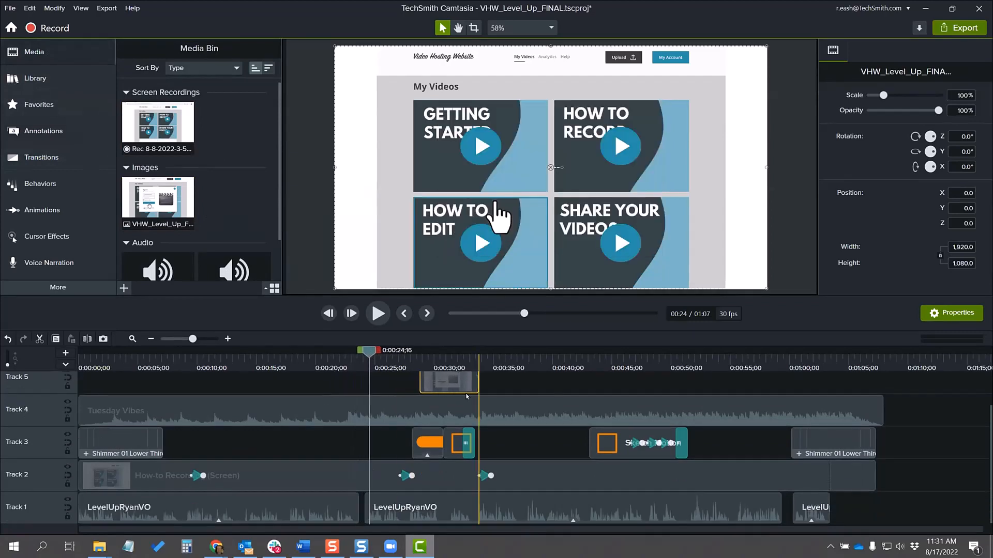
pyautogui.moveTo(368, 355); pyautogui.dragTo(316, 365)
pyautogui.moveTo(429, 387); pyautogui.dragTo(333, 364)
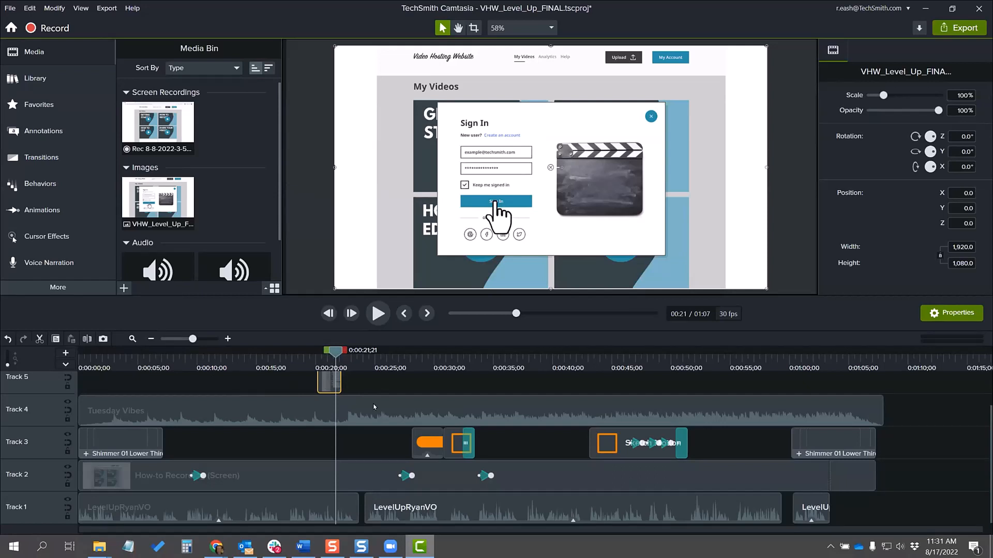
pyautogui.press('Delete')
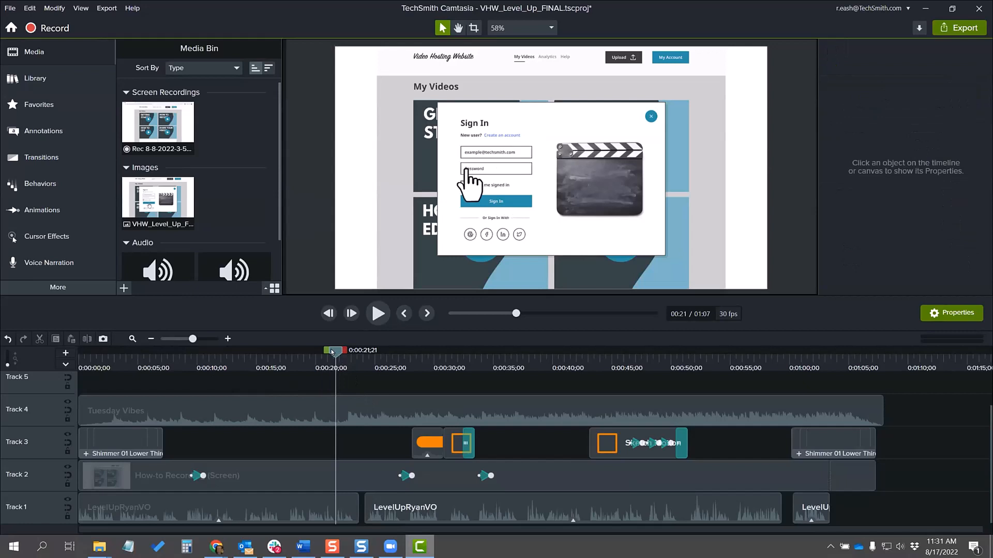
pyautogui.scroll(2, 364, 432)
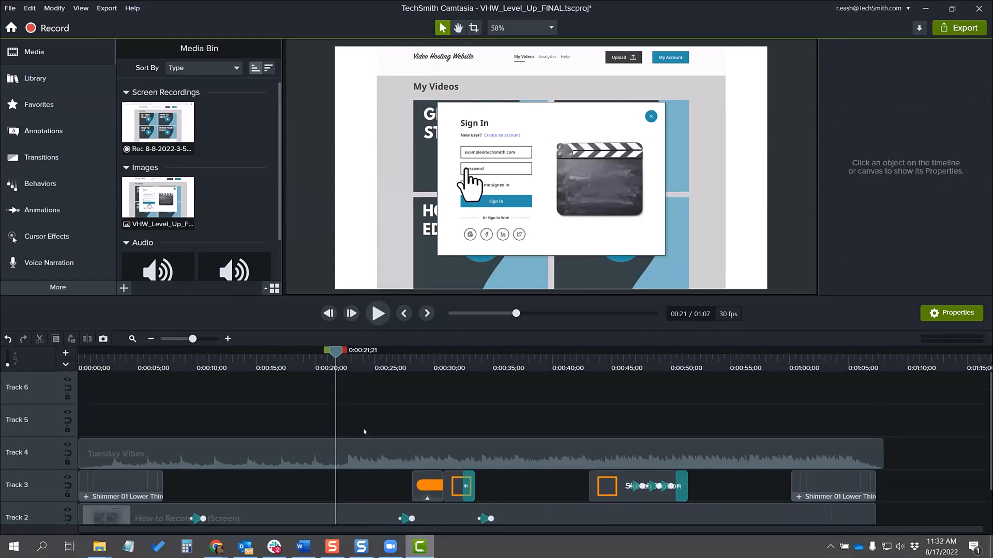
pyautogui.scroll(-2, 365, 432)
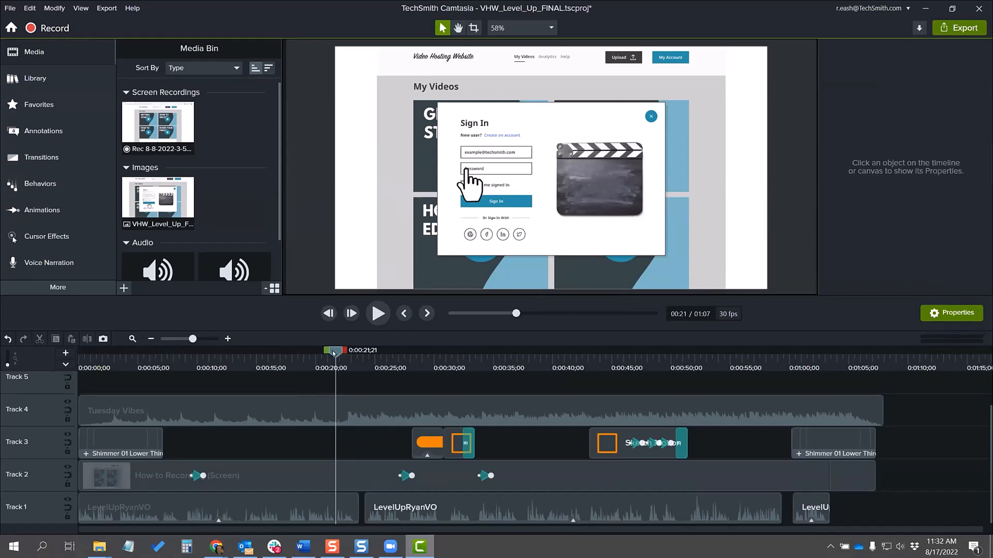
pyautogui.moveTo(334, 353); pyautogui.dragTo(306, 366)
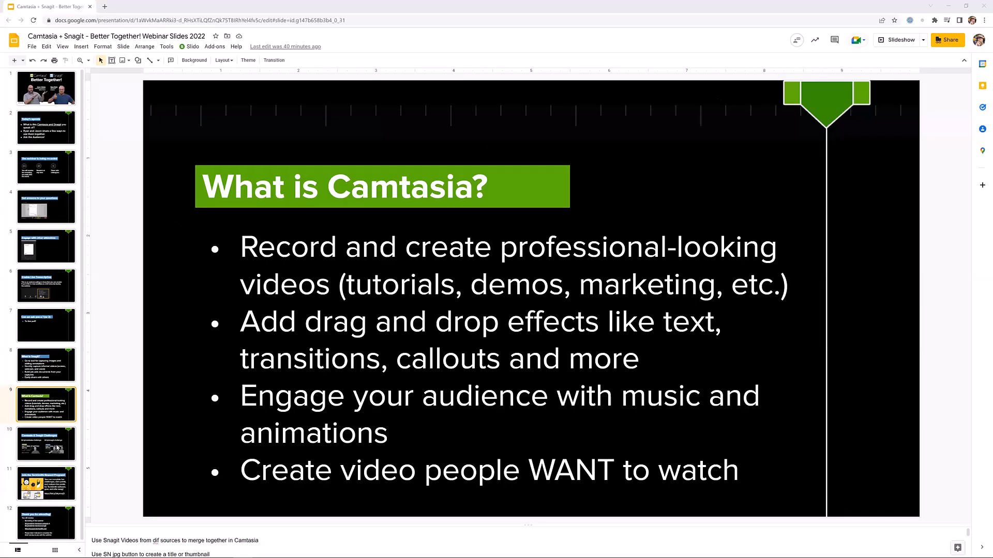
# Step: Switch to the Google Slides webinar deck and display the Camtasia & Snagit Challenges slide
pyautogui.click(59, 448)
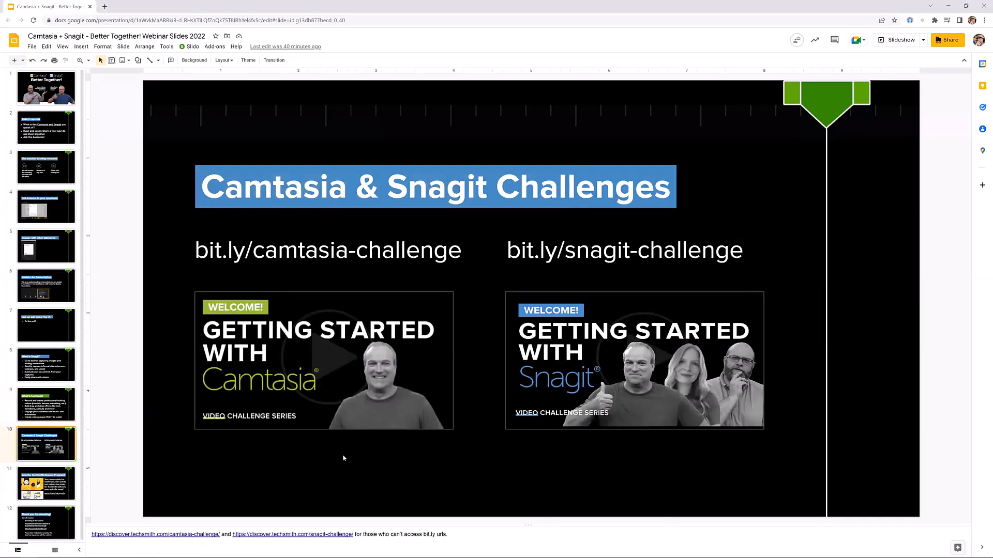